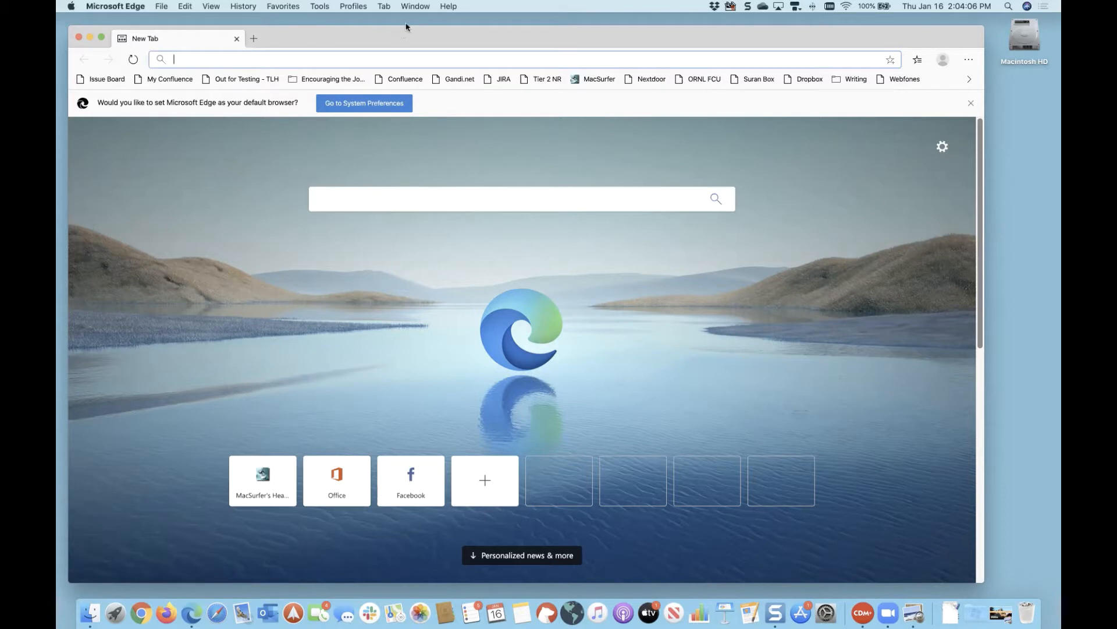
{"action": "mouse_move", "coordinate": [399, 35]}
{"action": "left_mouse_down"}
{"action": "mouse_move", "coordinate": [406, 26]}
{"action": "mouse_move", "coordinate": [398, 50]}
{"action": "left_mouse_up"}
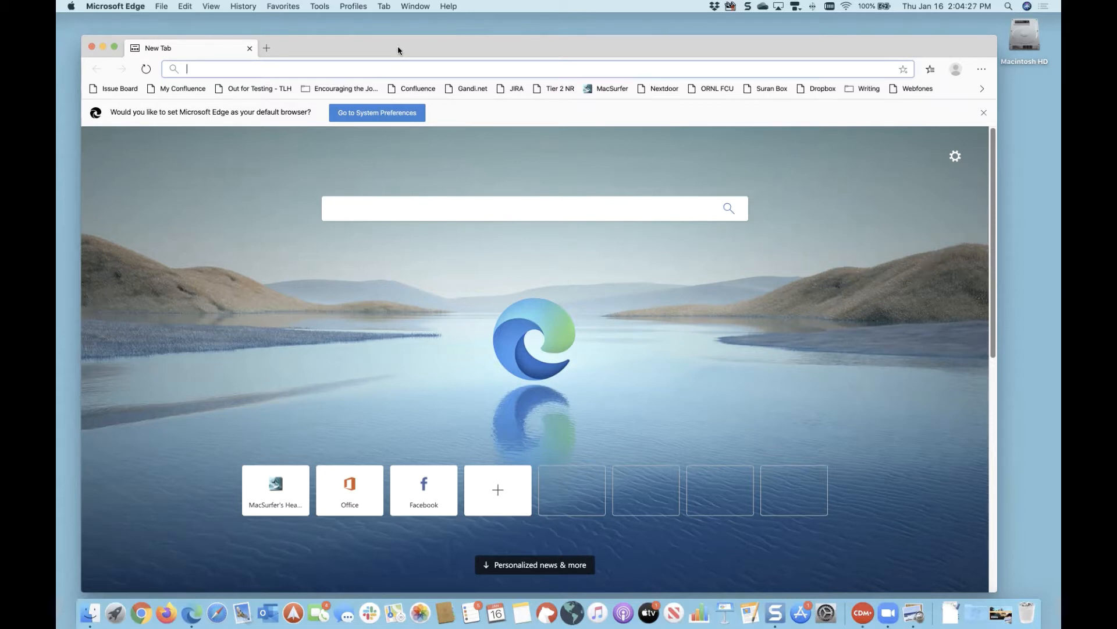
{"action": "type", "text": "www.cdmplus.com"}
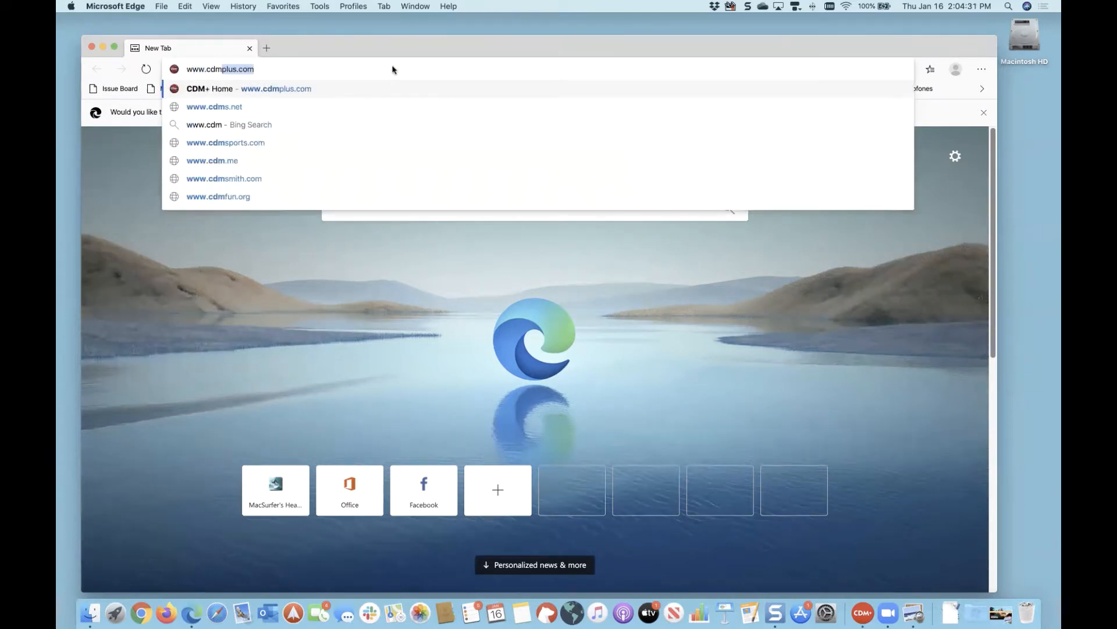
{"action": "key", "text": "Return"}
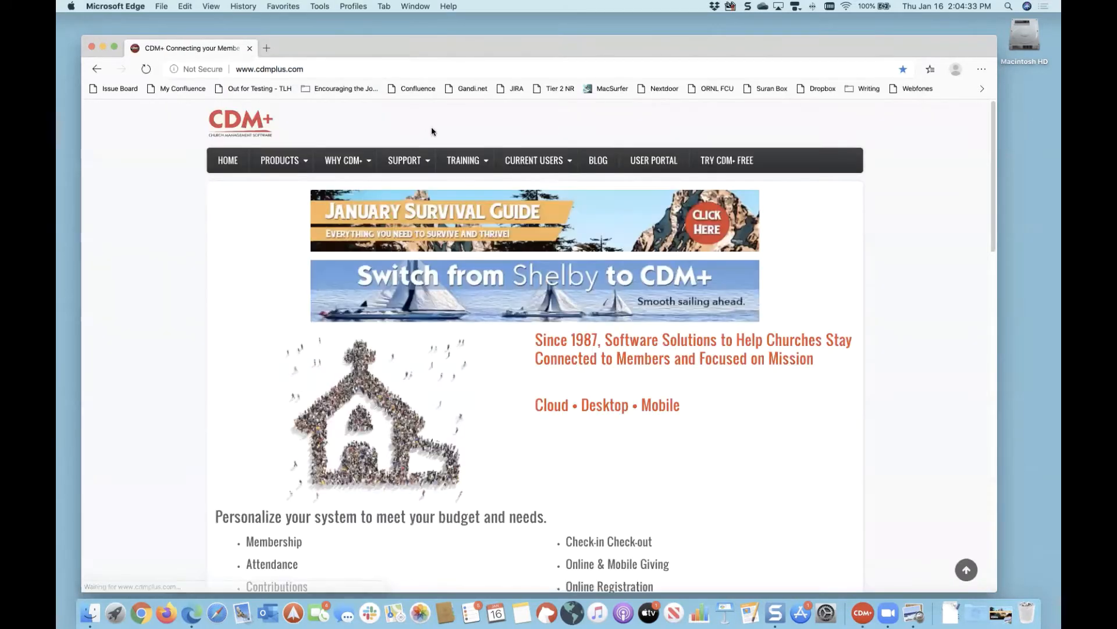
Step: Go through Current Users > Order Checks and Tax Forms to the CDM+ Store on Dynamic Systems
{"action": "mouse_move", "coordinate": [335, 165]}
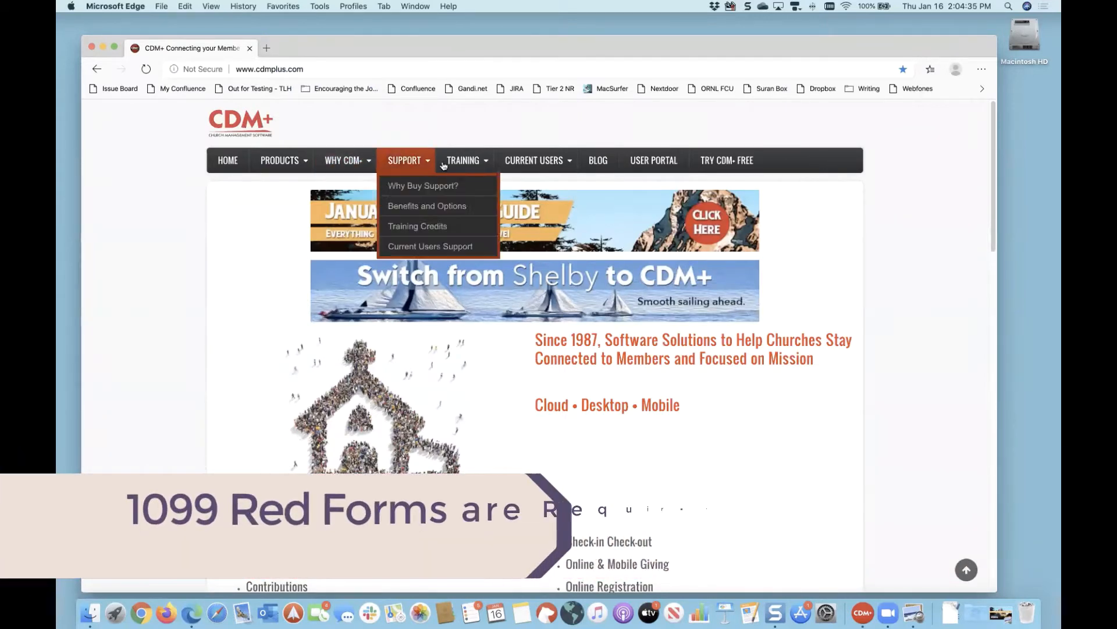
{"action": "mouse_move", "coordinate": [535, 163]}
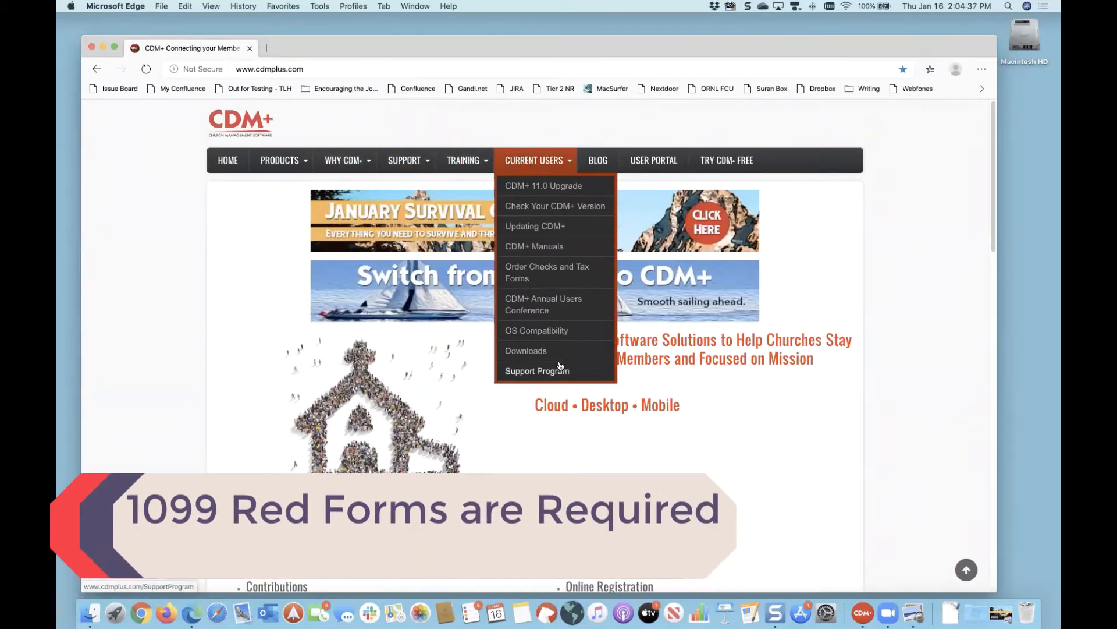
{"action": "left_click", "coordinate": [560, 275]}
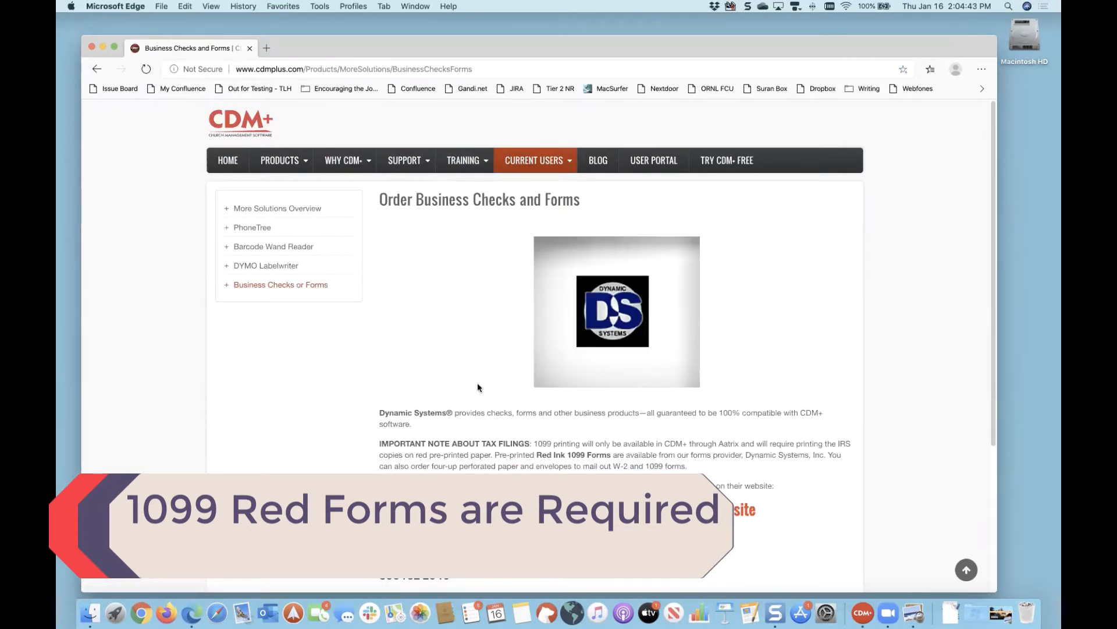
{"action": "scroll", "coordinate": [476, 380], "scroll_direction": "down", "scroll_amount": 3}
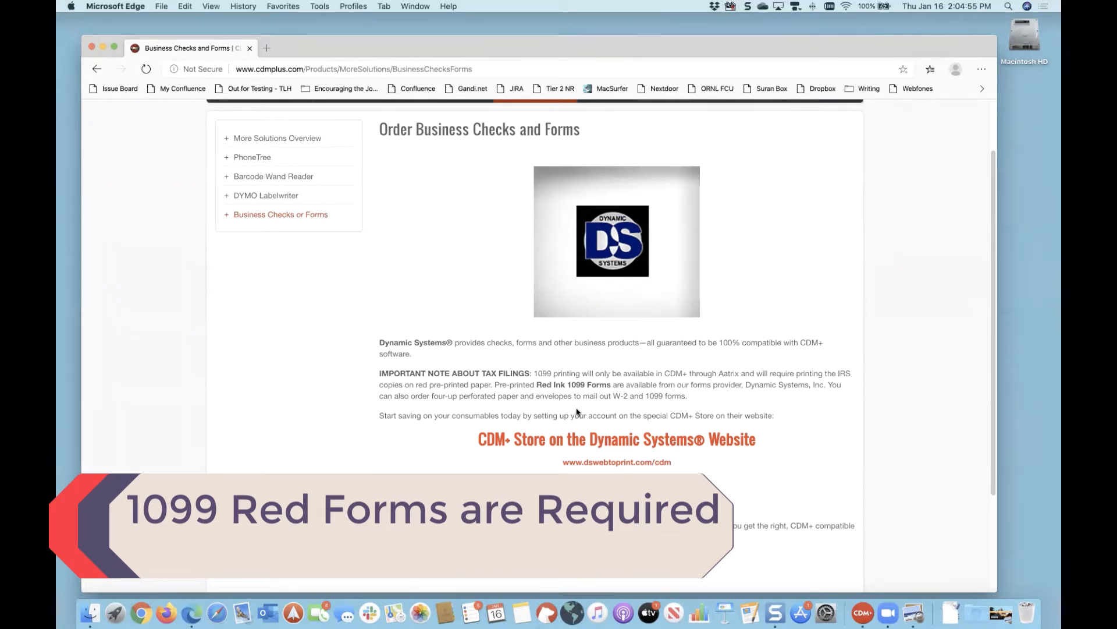
{"action": "left_click", "coordinate": [592, 446]}
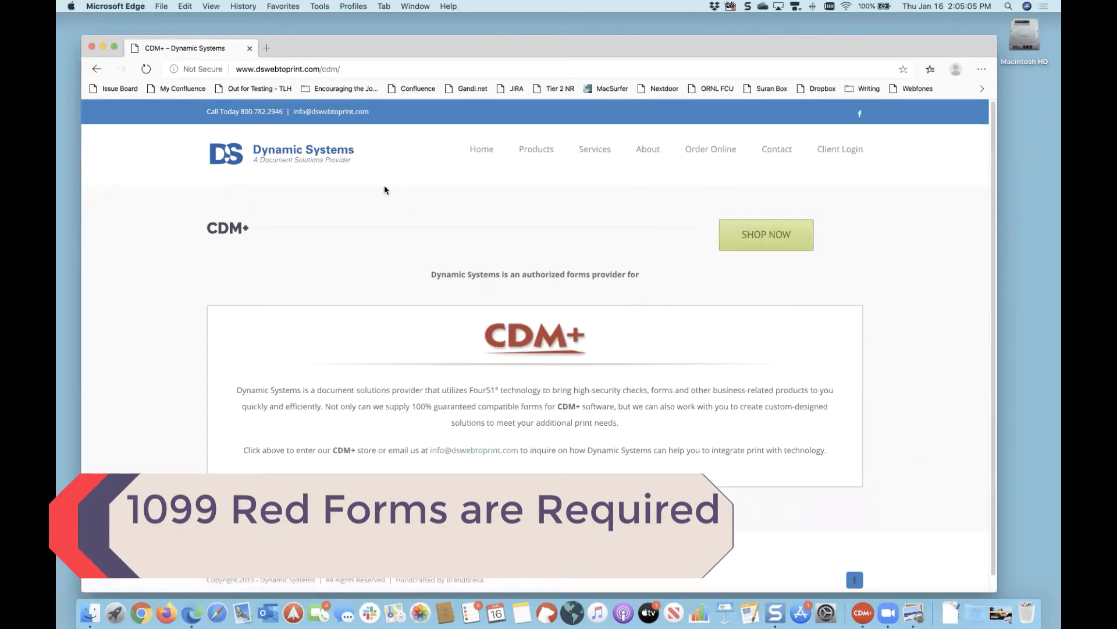
Step: Enter the store and open the Year End Tax Forms > 1099 Forms product listing
{"action": "left_click", "coordinate": [764, 237]}
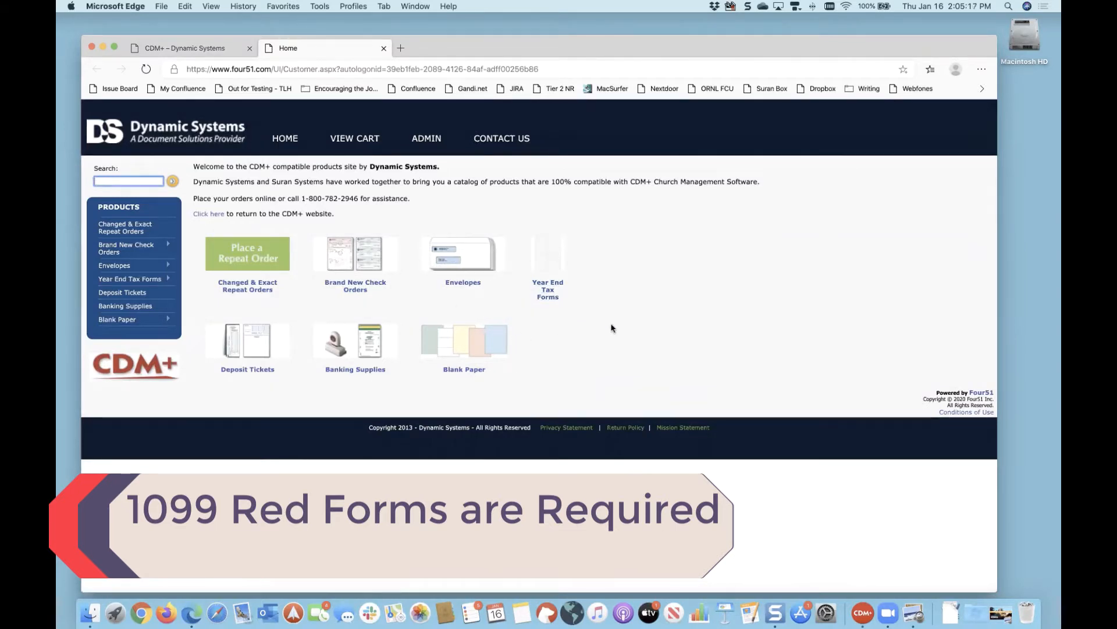
{"action": "left_click", "coordinate": [551, 262]}
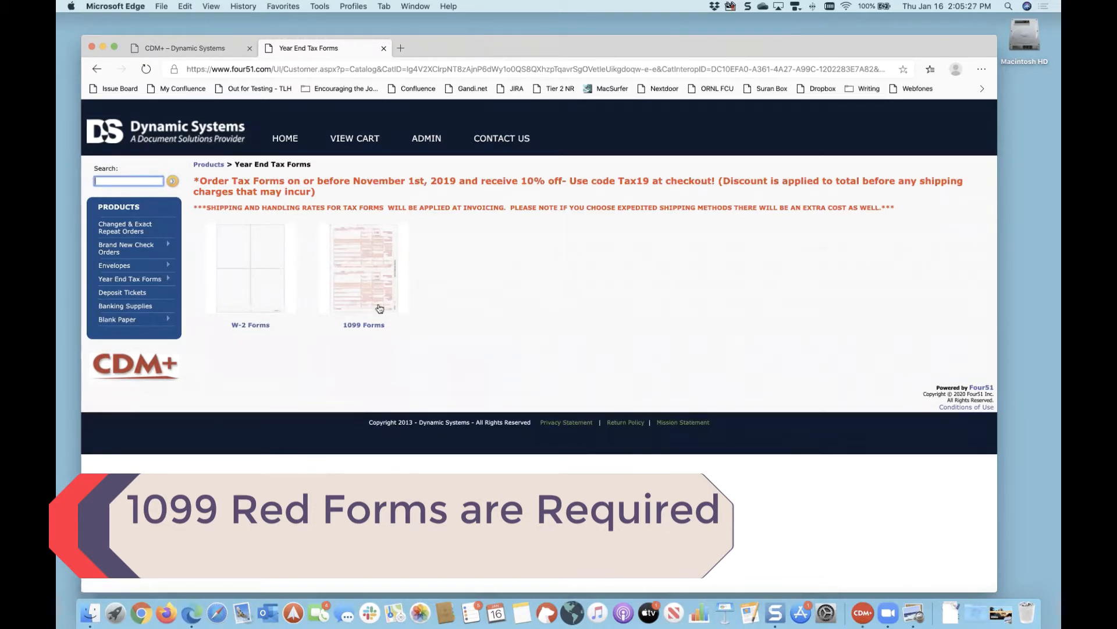
{"action": "left_click", "coordinate": [367, 270]}
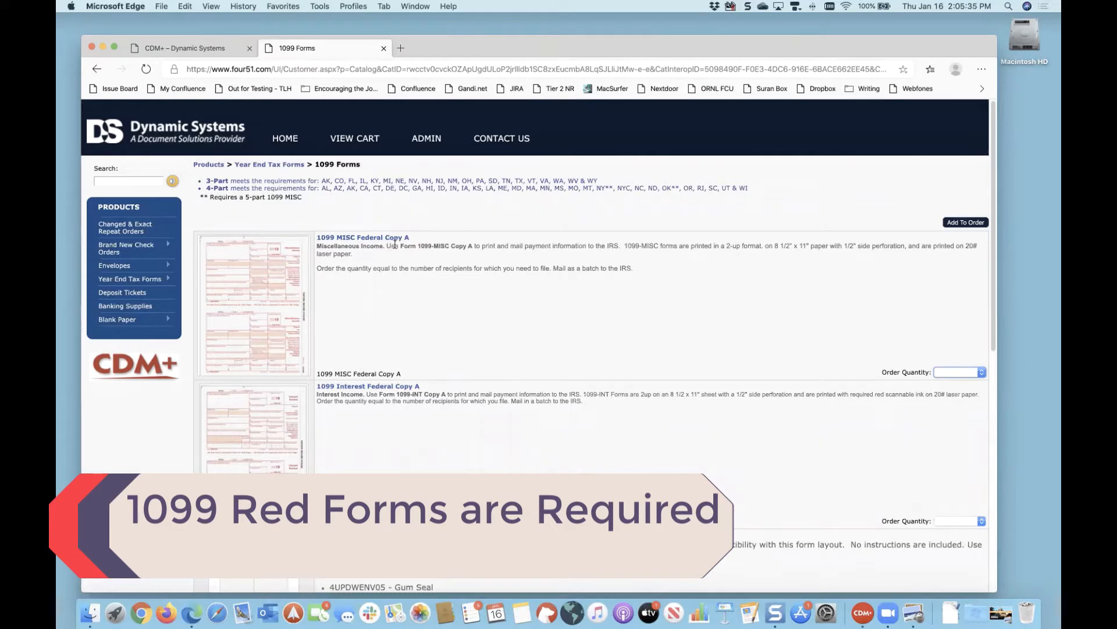
{"action": "scroll", "coordinate": [535, 359], "scroll_direction": "down", "scroll_amount": 5}
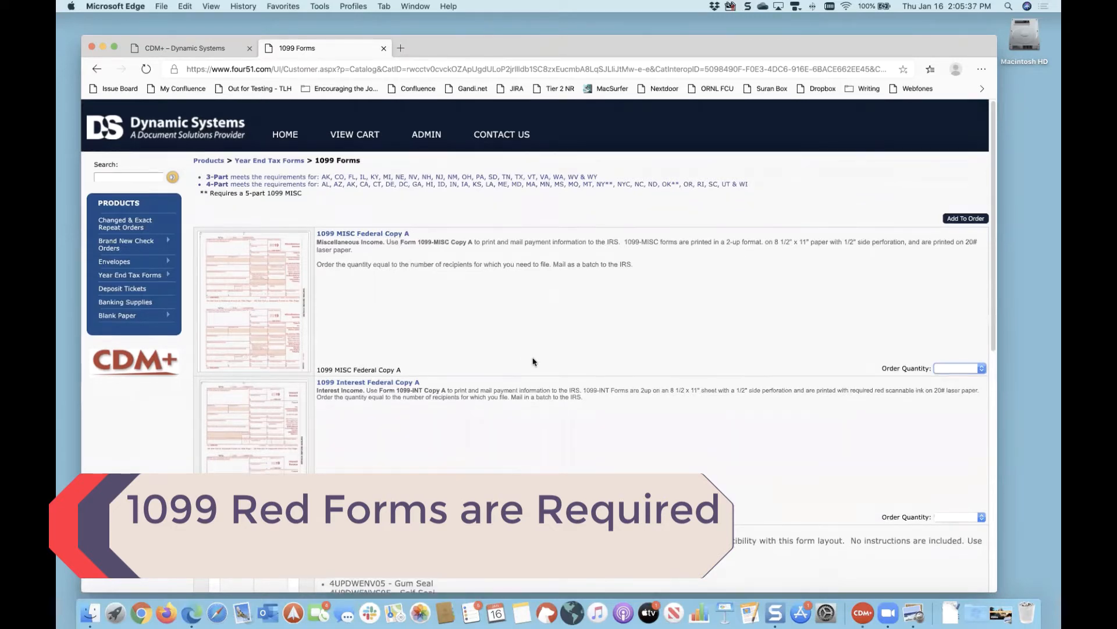
{"action": "scroll", "coordinate": [534, 360], "scroll_direction": "down", "scroll_amount": 10}
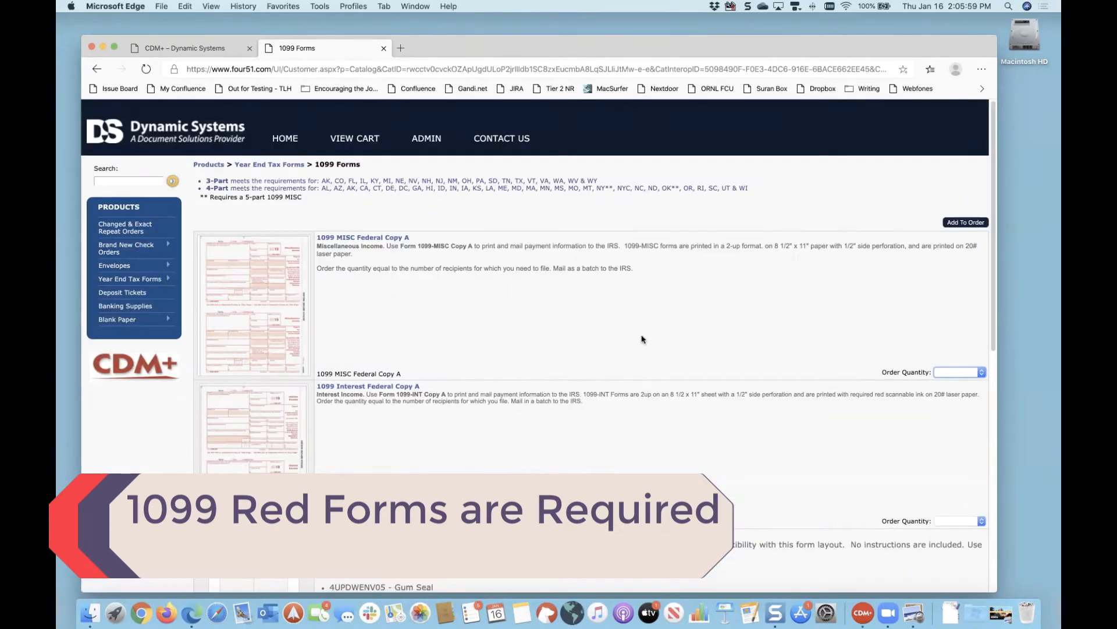
Step: Check the 1099 MISC Federal Copy A order quantities without choosing one, then quit Edge
{"action": "left_click", "coordinate": [977, 373]}
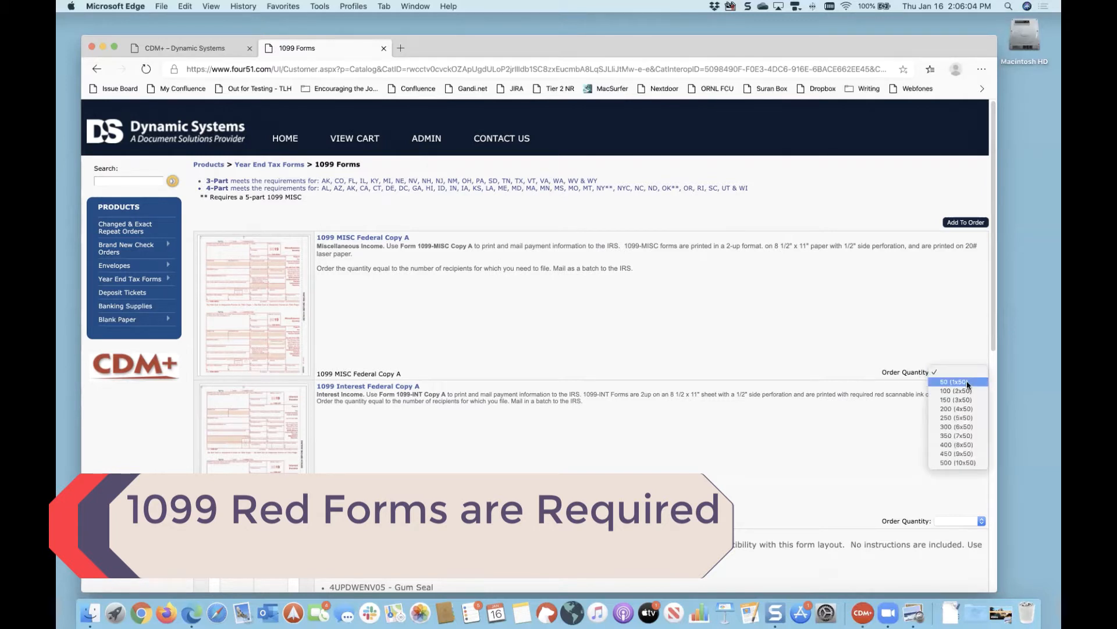
{"action": "left_click", "coordinate": [797, 355]}
{"action": "scroll", "coordinate": [797, 354], "scroll_direction": "down", "scroll_amount": 2}
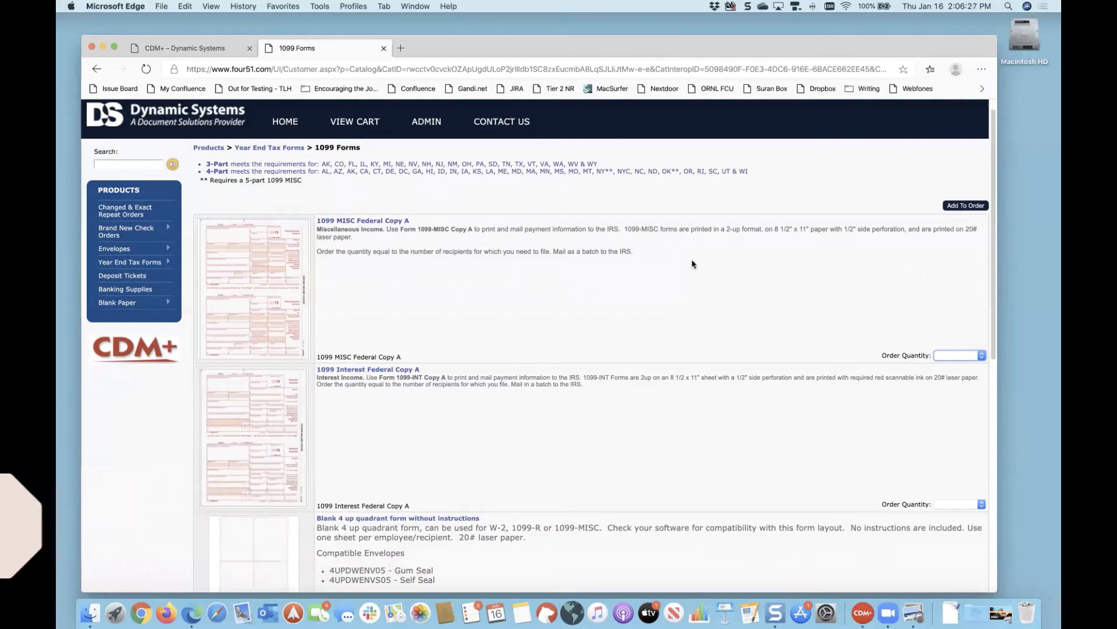
{"action": "key", "text": "super+q"}
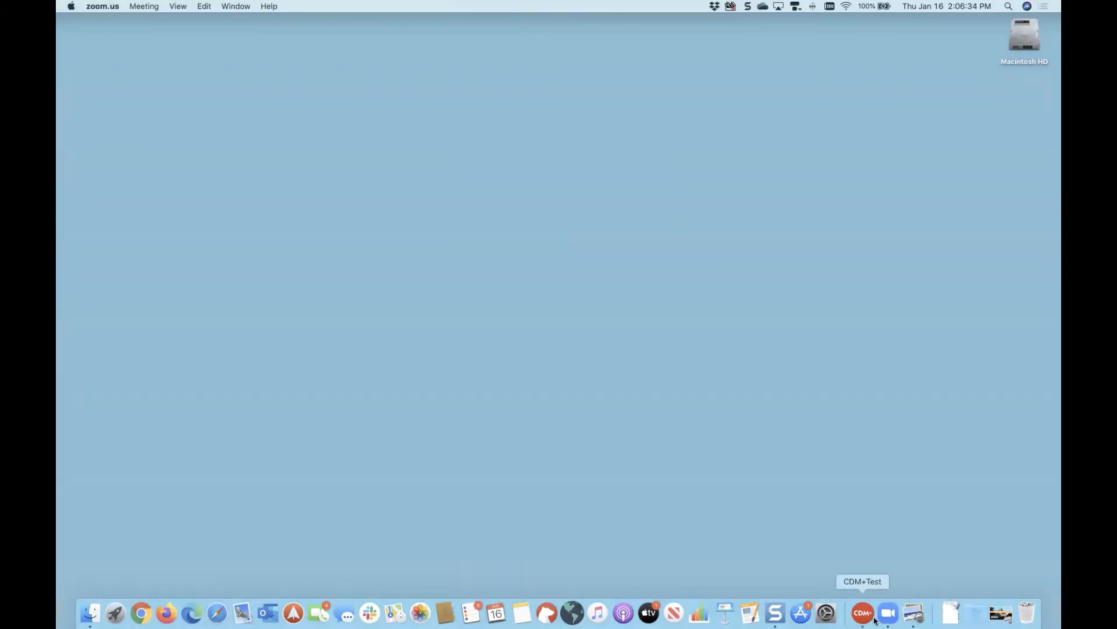
Step: Bring CDM+ forward and open Program > Accounting > Payer Records
{"action": "left_click", "coordinate": [864, 618]}
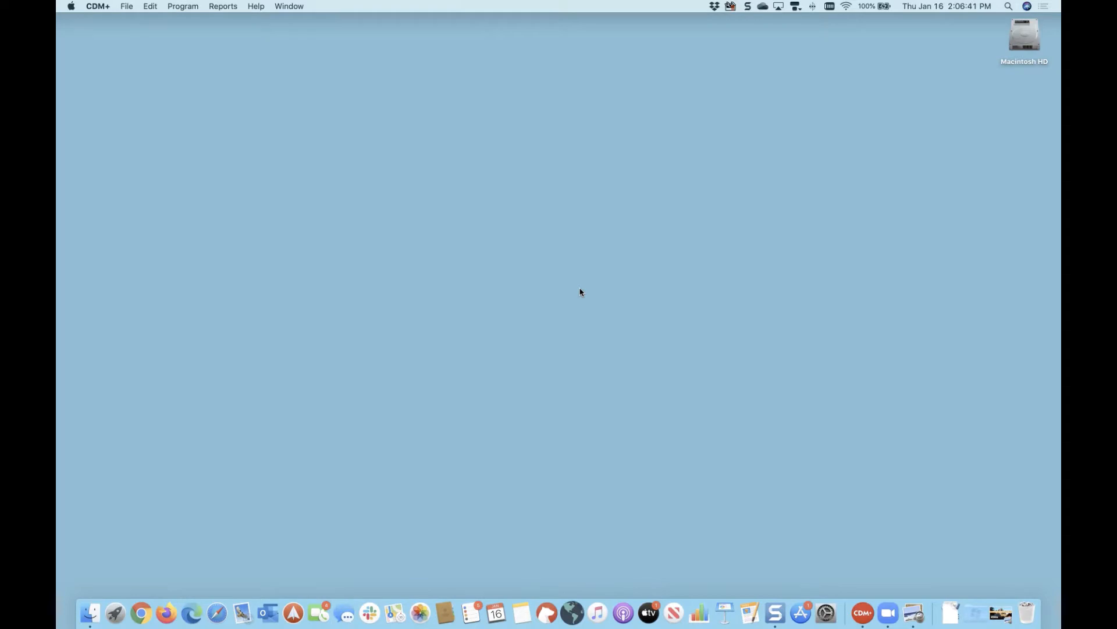
{"action": "left_click", "coordinate": [181, 6]}
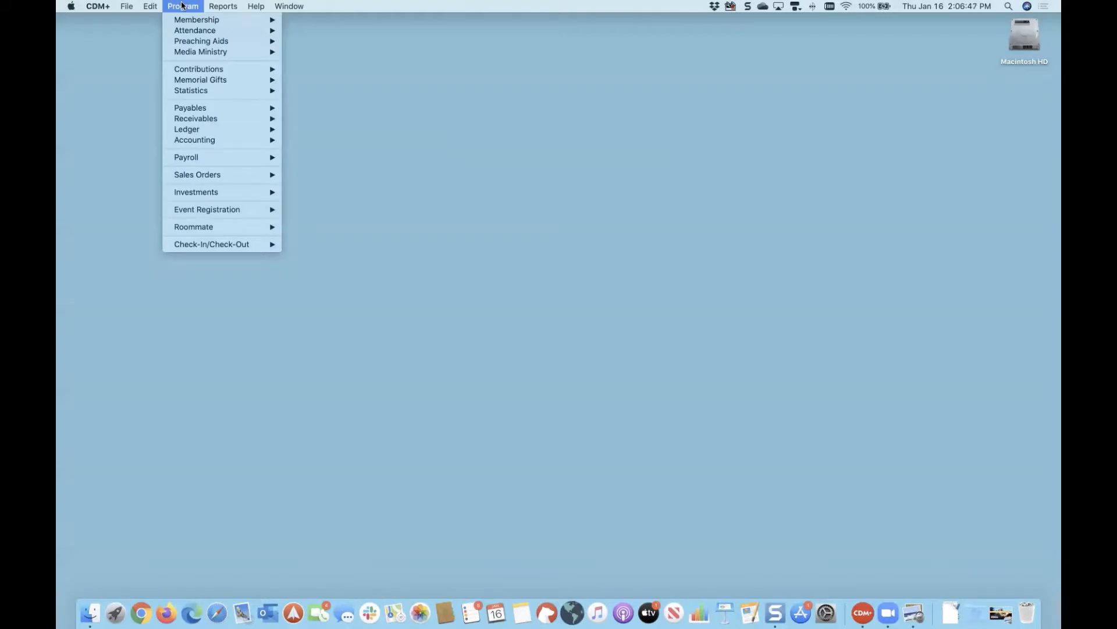
{"action": "mouse_move", "coordinate": [220, 141]}
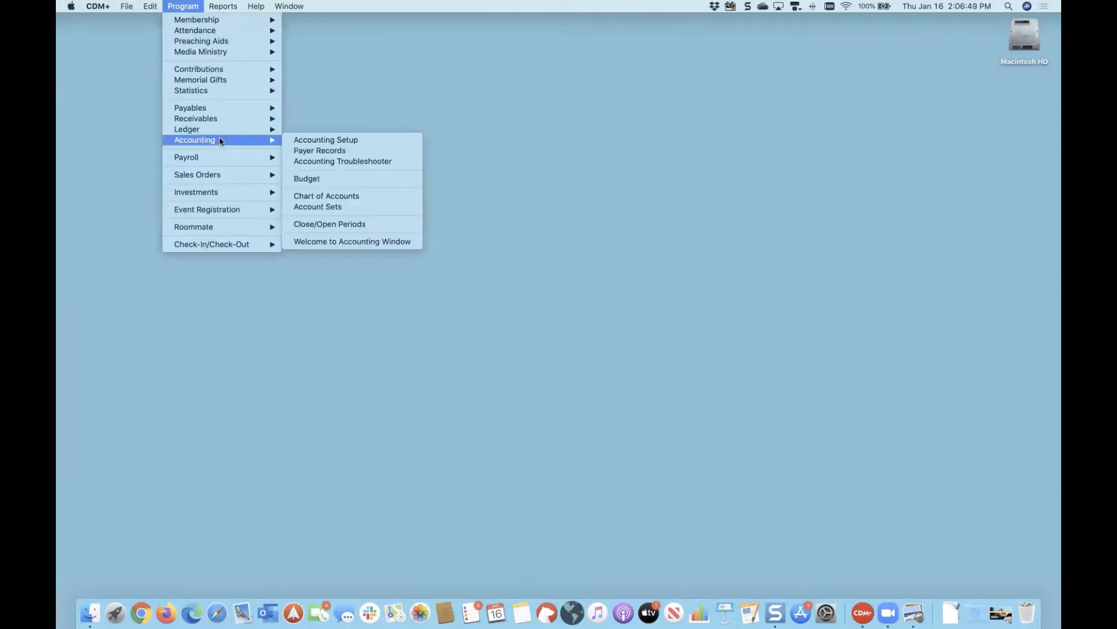
{"action": "left_click", "coordinate": [355, 152]}
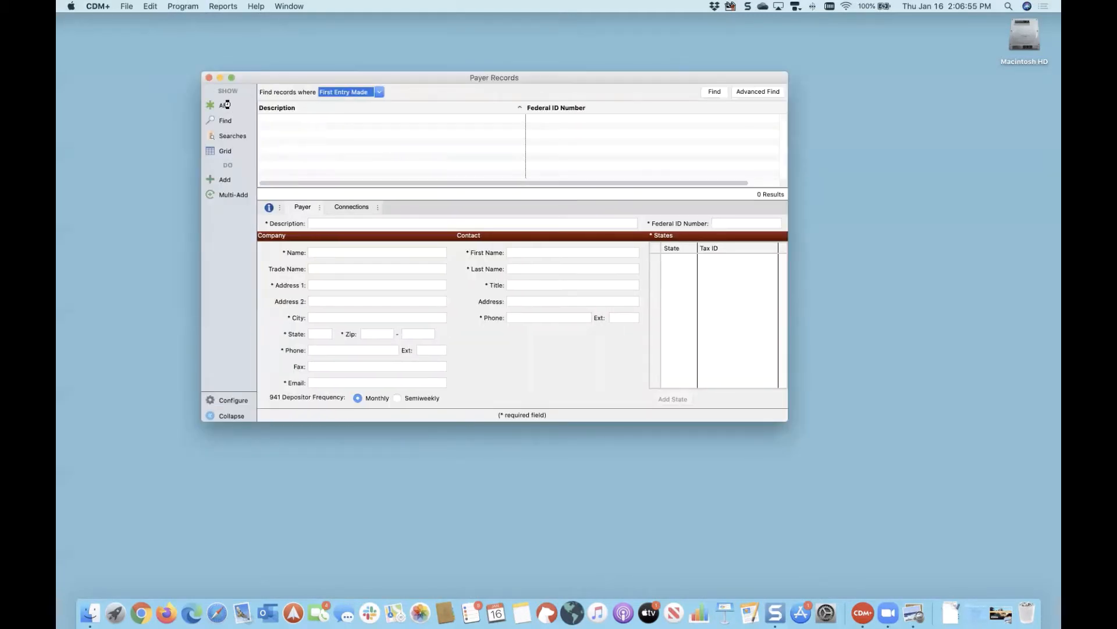
Step: Load the First Community Church payer, save it with its KY state tax ID, and close Payer Records
{"action": "left_click", "coordinate": [226, 105]}
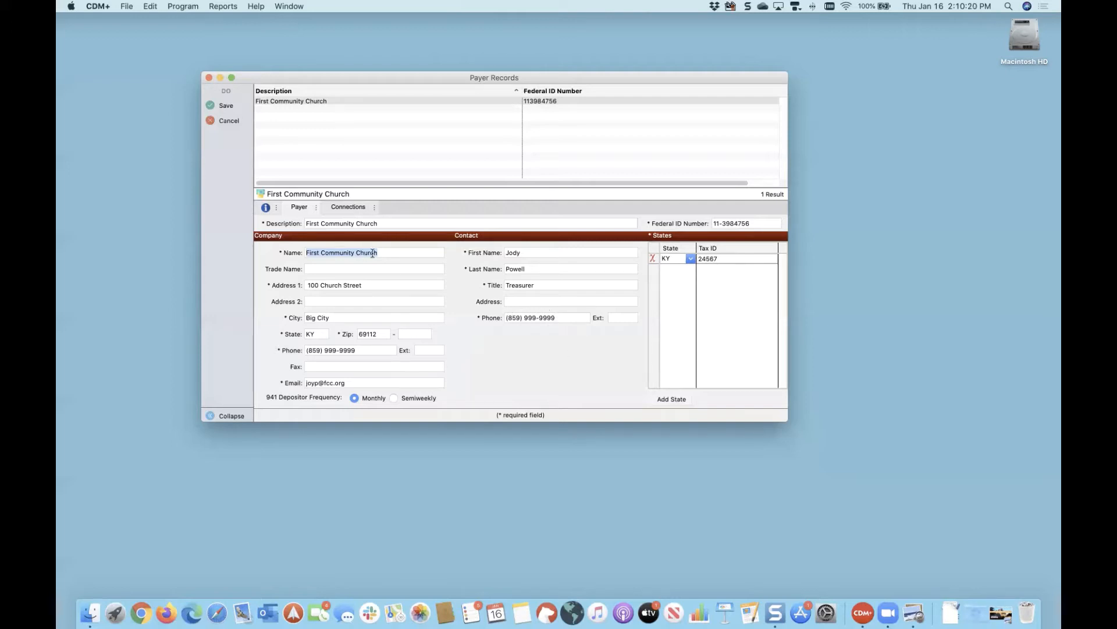
{"action": "left_click", "coordinate": [228, 106]}
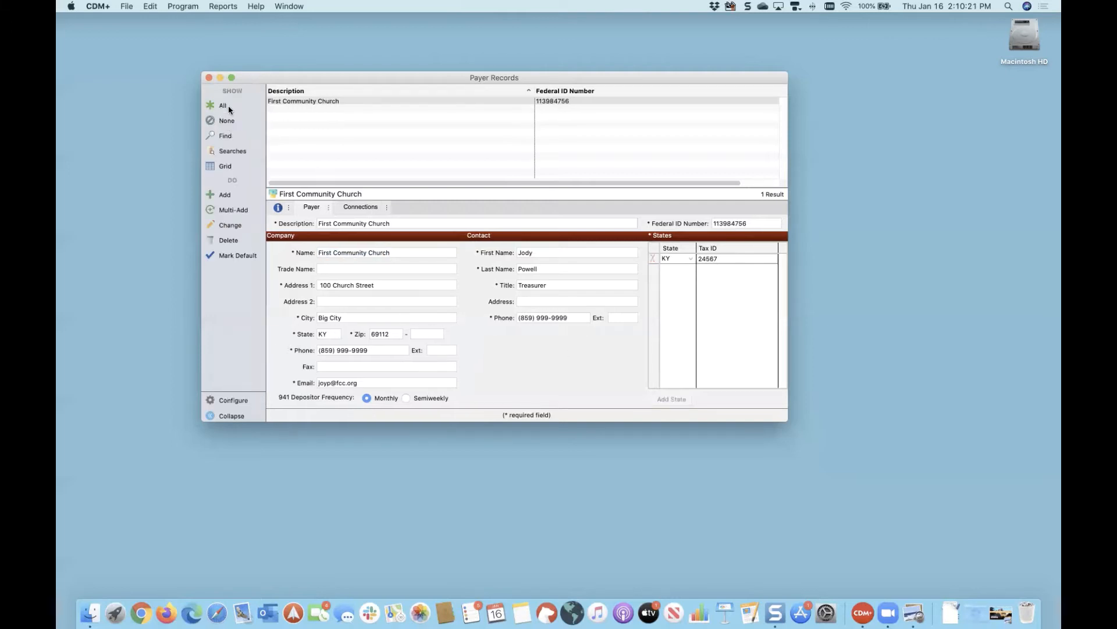
{"action": "left_click", "coordinate": [210, 78]}
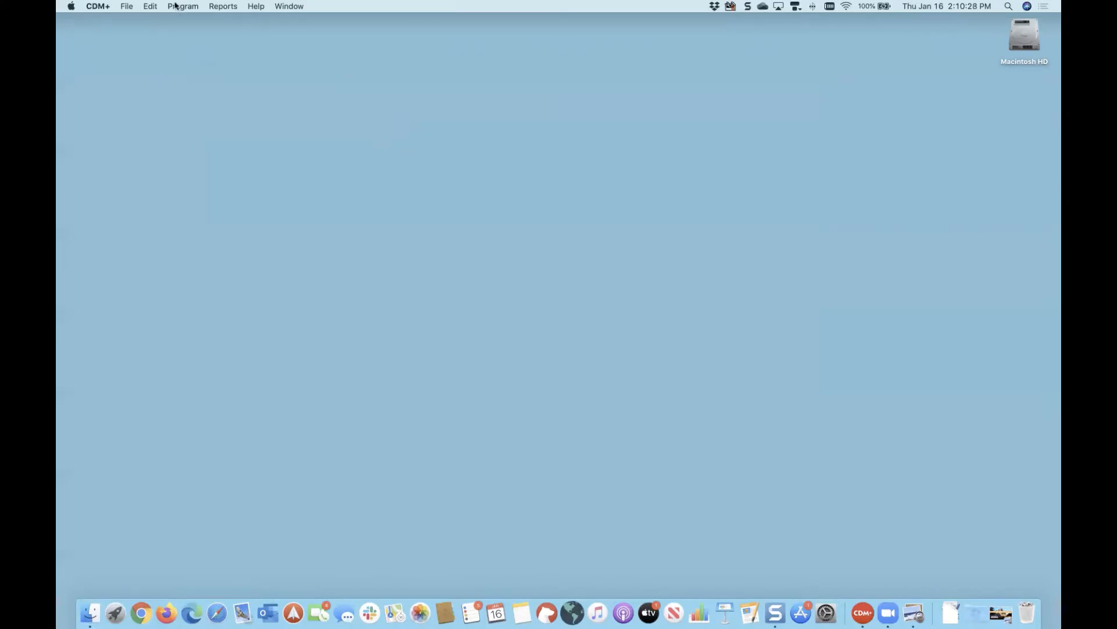
Step: Open Vendor Records filtered to 1099 Form = 1099-MISC (6 vendors) and edit one vendor
{"action": "left_click", "coordinate": [179, 6]}
{"action": "mouse_move", "coordinate": [224, 113]}
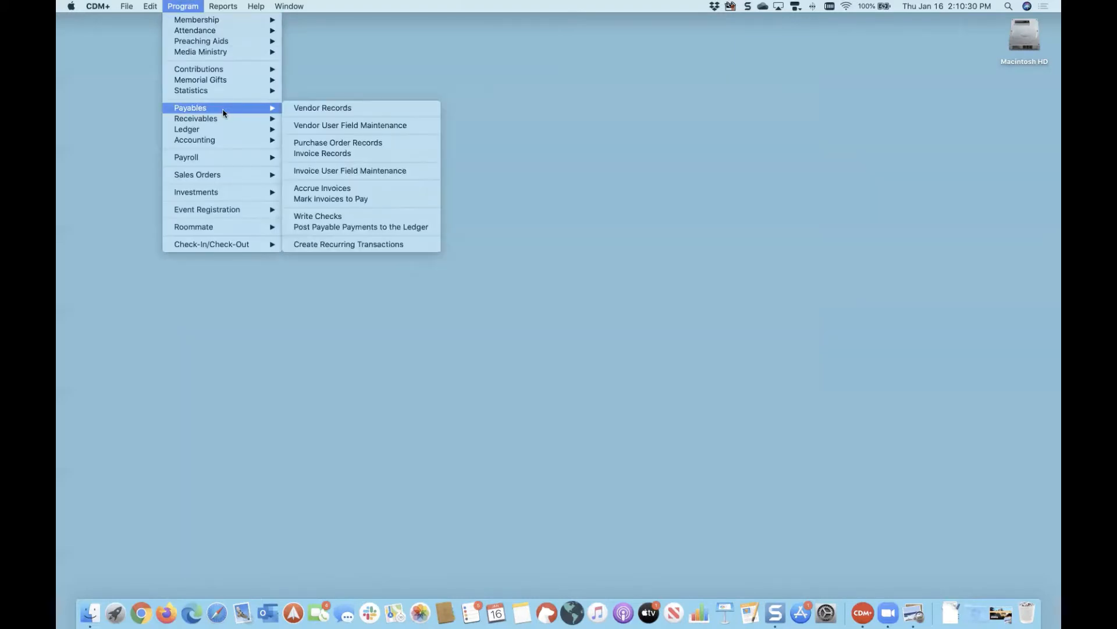
{"action": "left_click", "coordinate": [309, 110]}
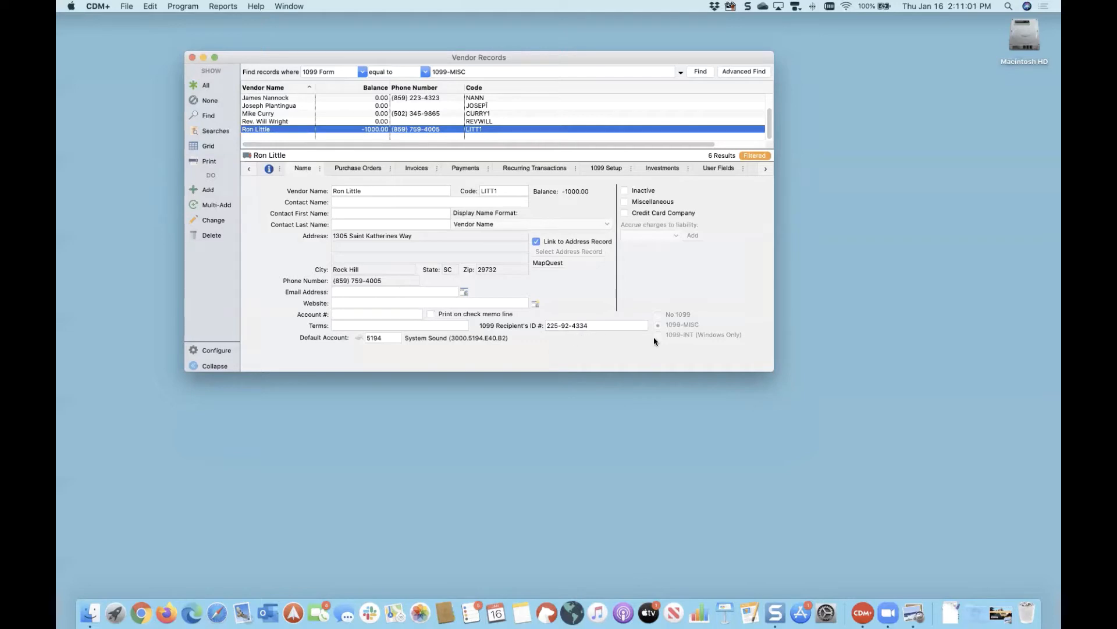
{"action": "left_click", "coordinate": [213, 220]}
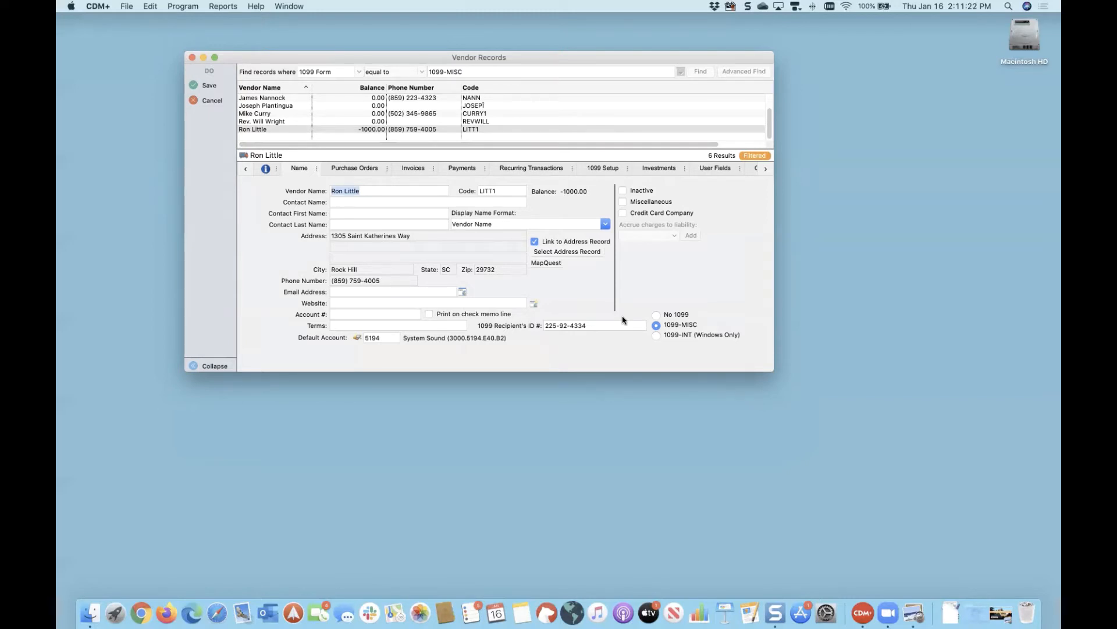
Step: Open Ledger Entry Records, move it aside, and bring the vendor record back in front
{"action": "left_click", "coordinate": [187, 6]}
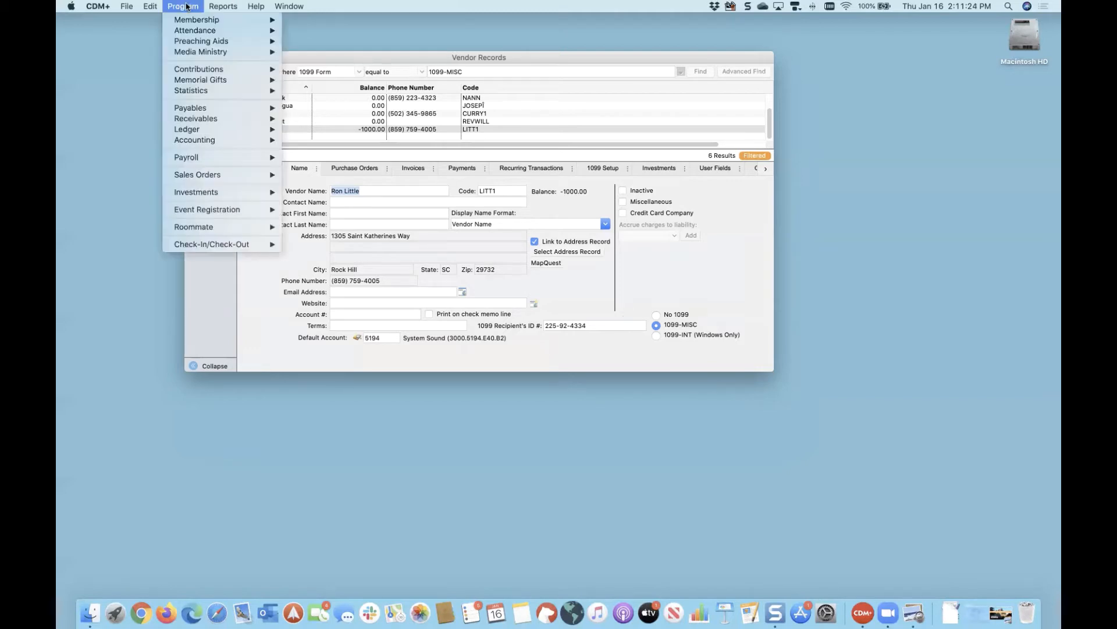
{"action": "mouse_move", "coordinate": [281, 134]}
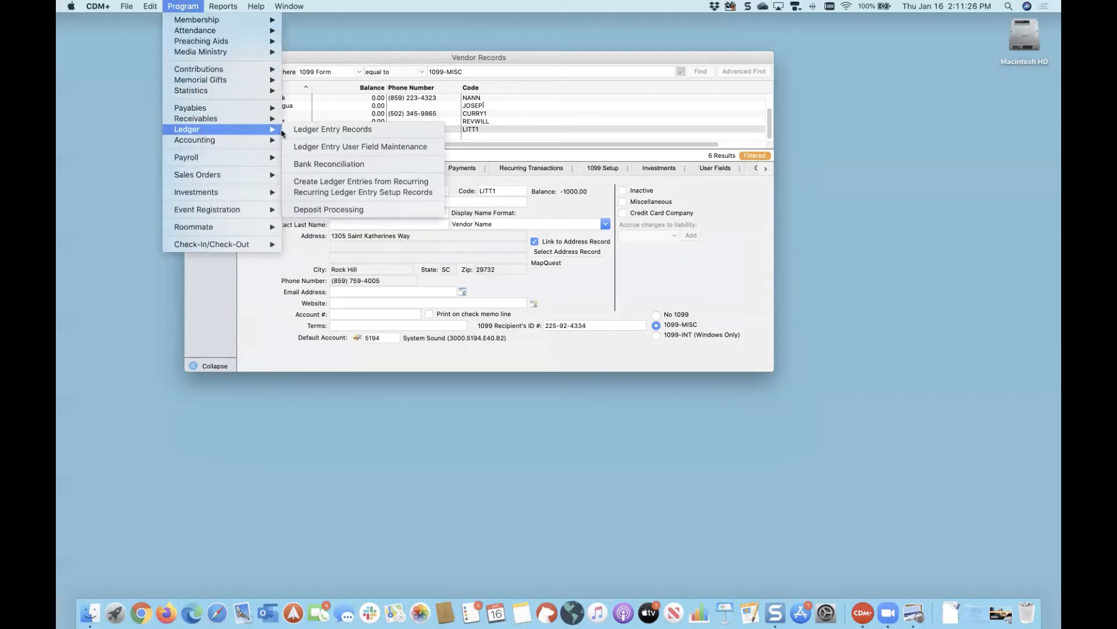
{"action": "left_click", "coordinate": [317, 129]}
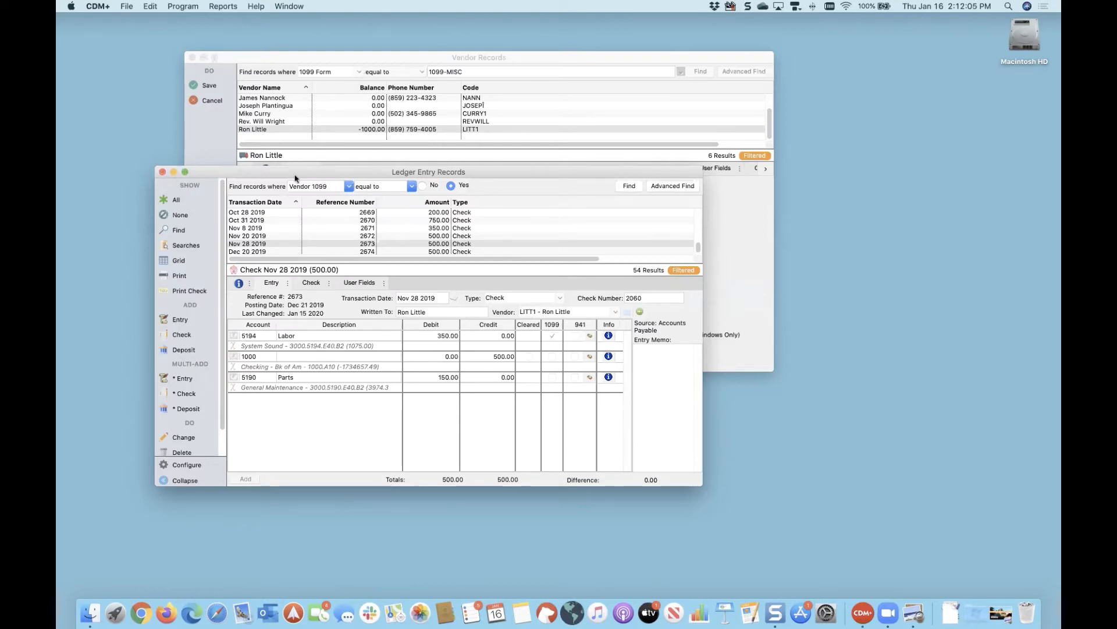
{"action": "left_click_drag", "start_coordinate": [295, 175], "coordinate": [177, 119]}
{"action": "left_click", "coordinate": [383, 55]}
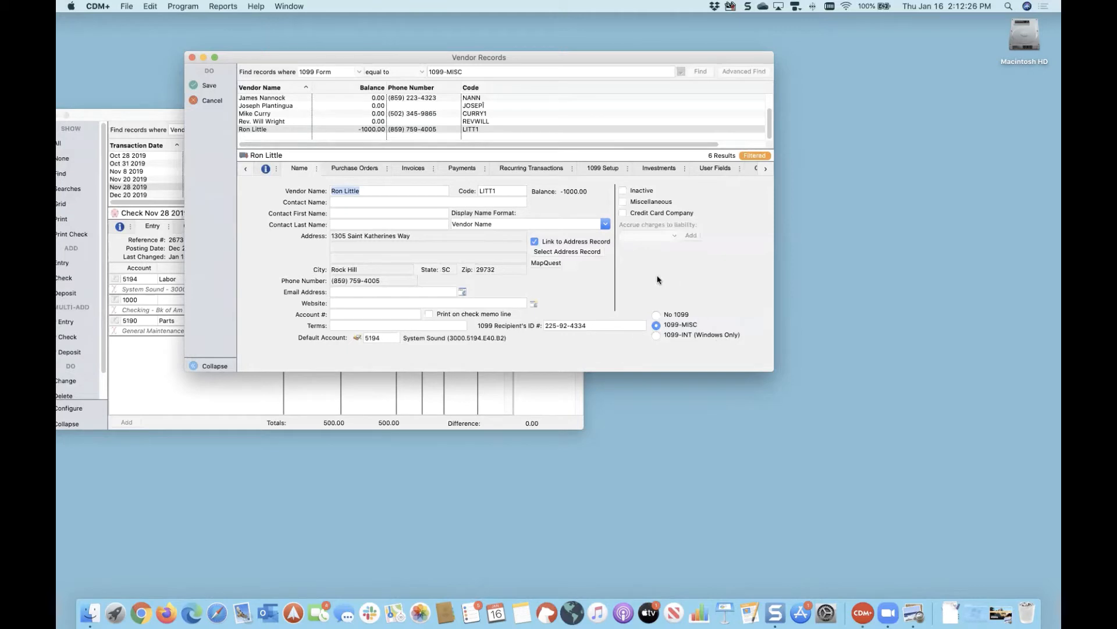
Step: Check the vendor's 1099 Setup showing box 7 Nonemployee compensation, then view its payment history
{"action": "left_click", "coordinate": [602, 167]}
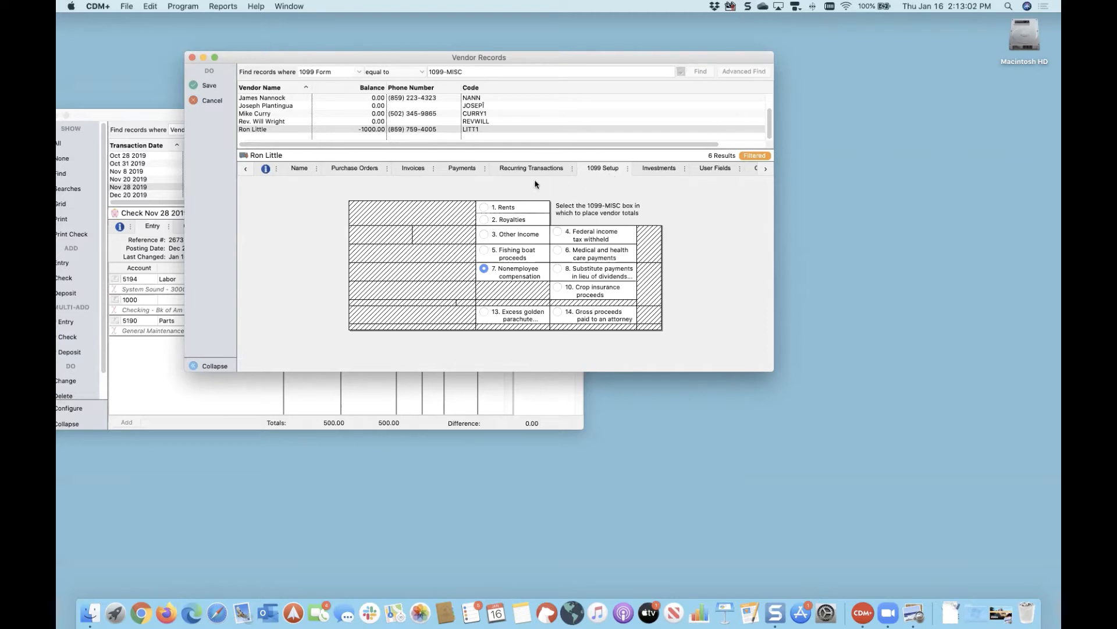
{"action": "left_click", "coordinate": [469, 169]}
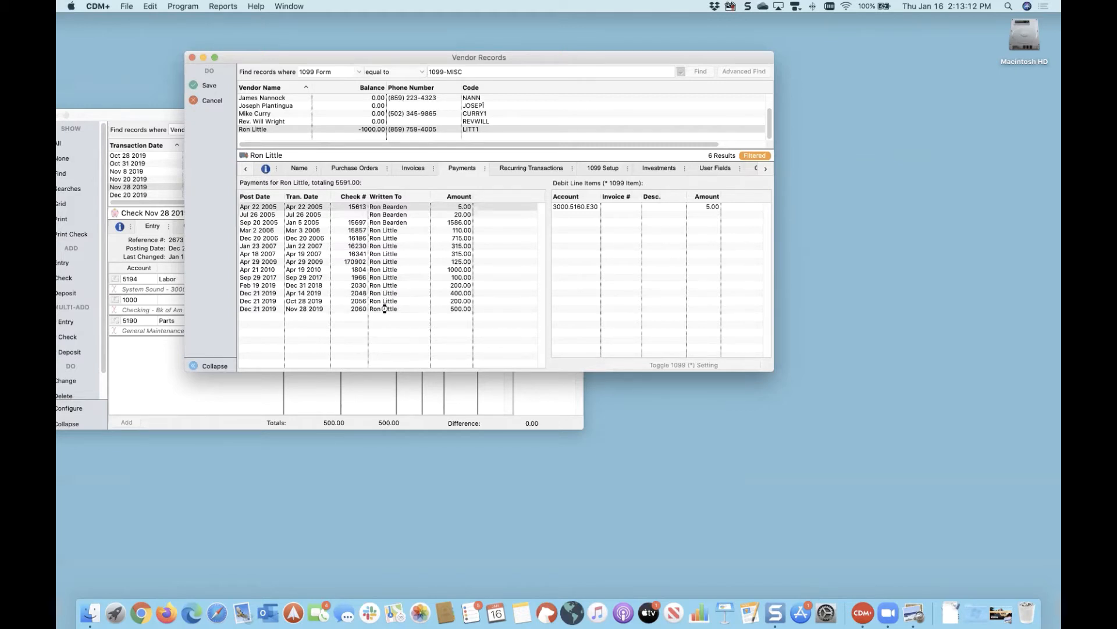
Step: Flag check 2060's 150.00 Parts line as 1099, alongside the 350.00 Labor line
{"action": "left_click", "coordinate": [364, 310]}
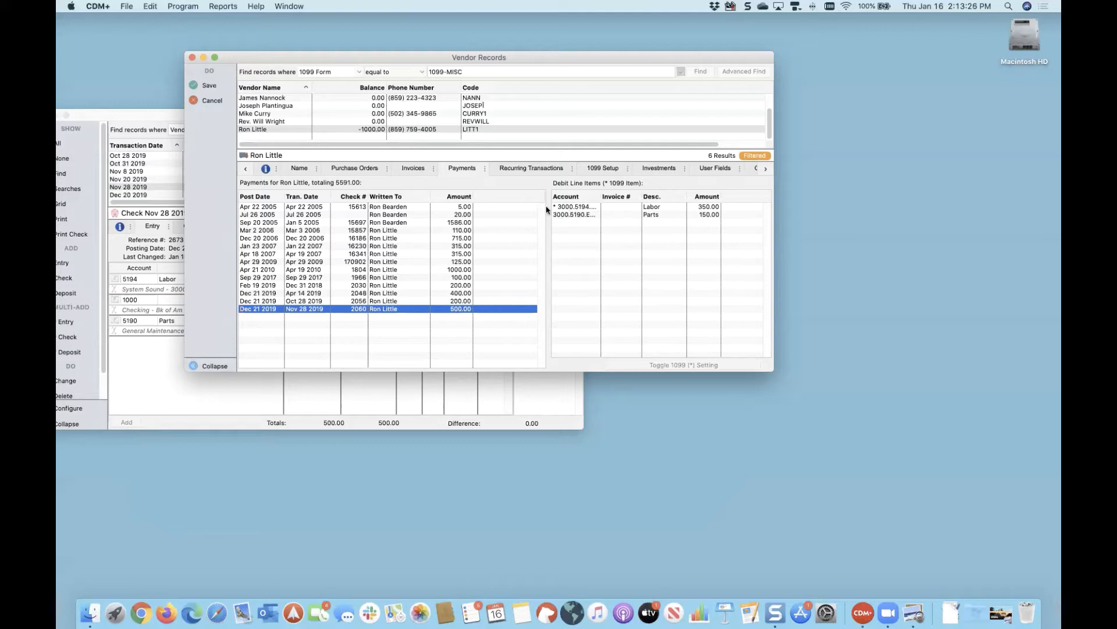
{"action": "left_click", "coordinate": [628, 208]}
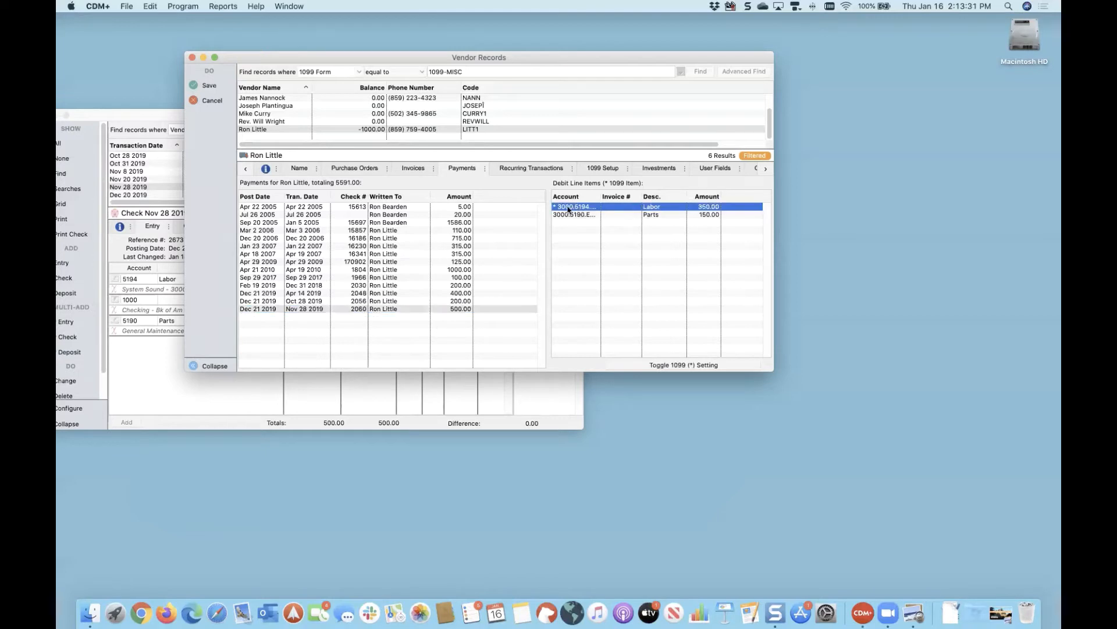
{"action": "left_click", "coordinate": [630, 215]}
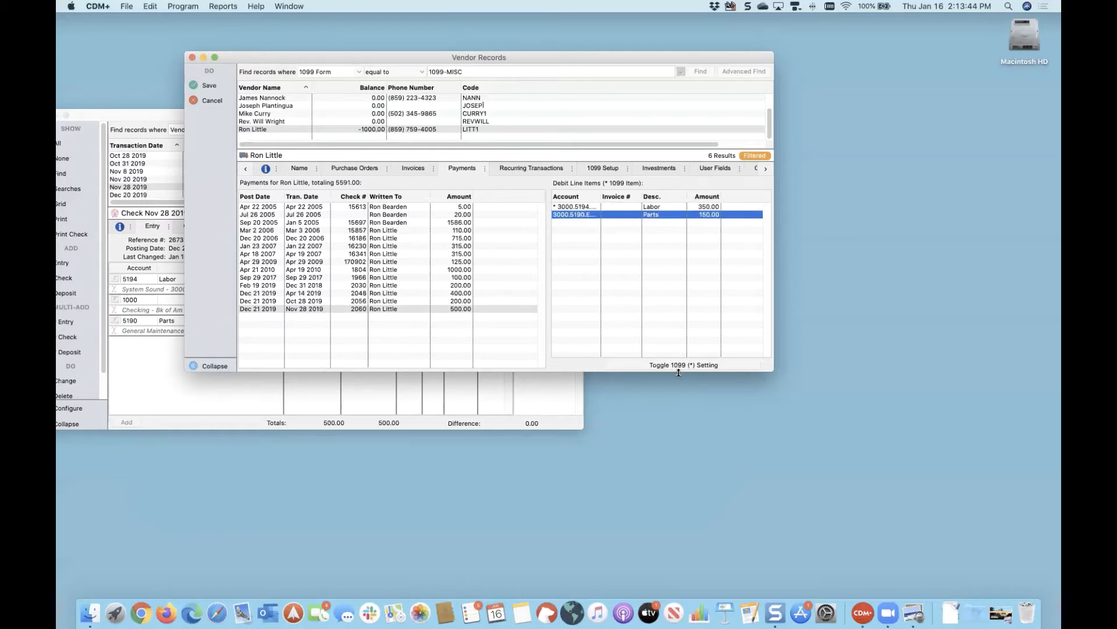
{"action": "left_click_drag", "start_coordinate": [679, 372], "coordinate": [666, 409]}
{"action": "left_click", "coordinate": [665, 409]}
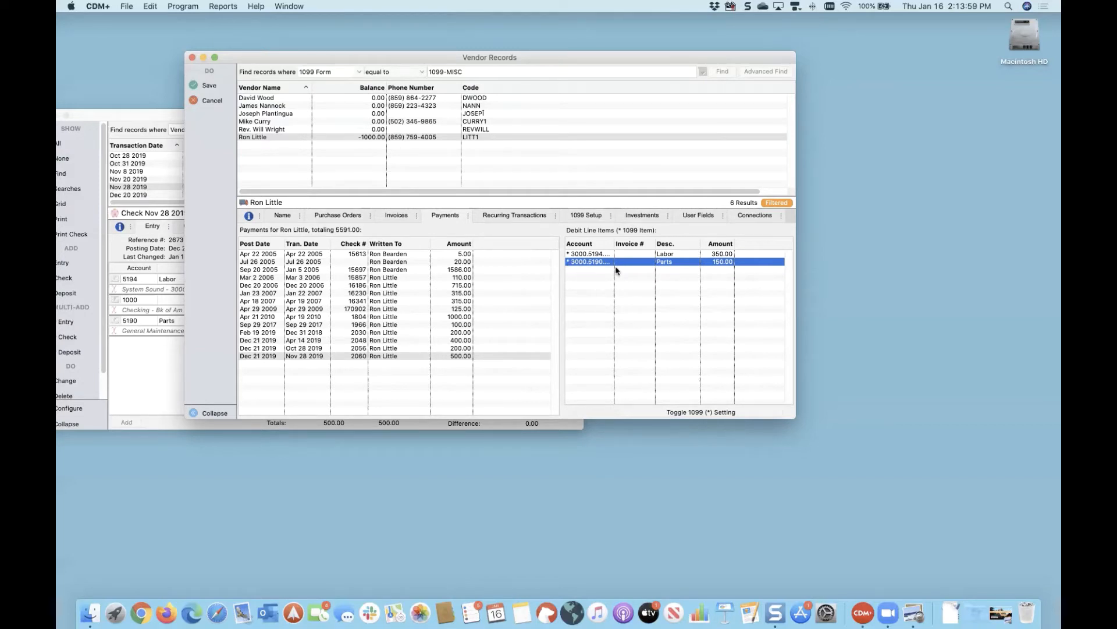
Step: Unflag the Parts line, save the vendor, and glance at its name and address details
{"action": "left_click", "coordinate": [694, 412]}
{"action": "left_click", "coordinate": [209, 86]}
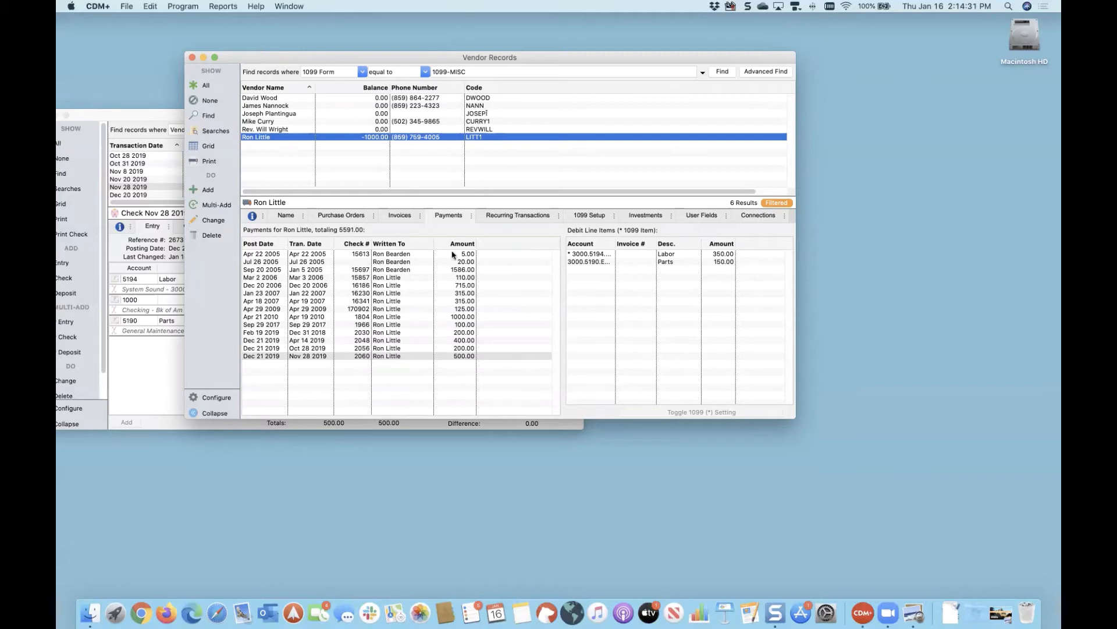
{"action": "left_click", "coordinate": [289, 216]}
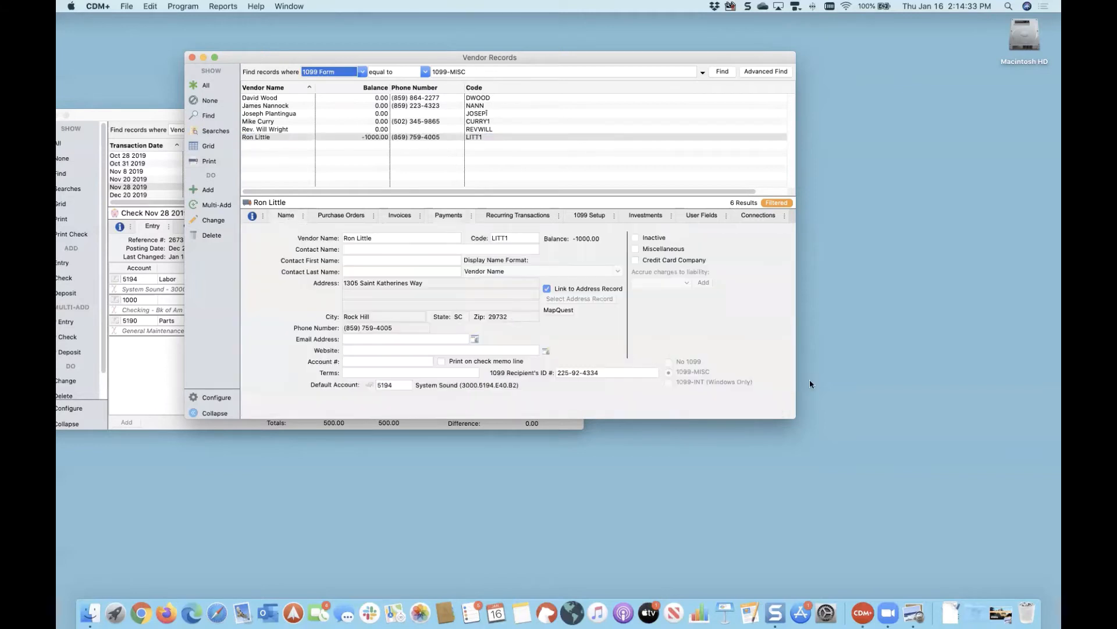
{"action": "left_click", "coordinate": [448, 216]}
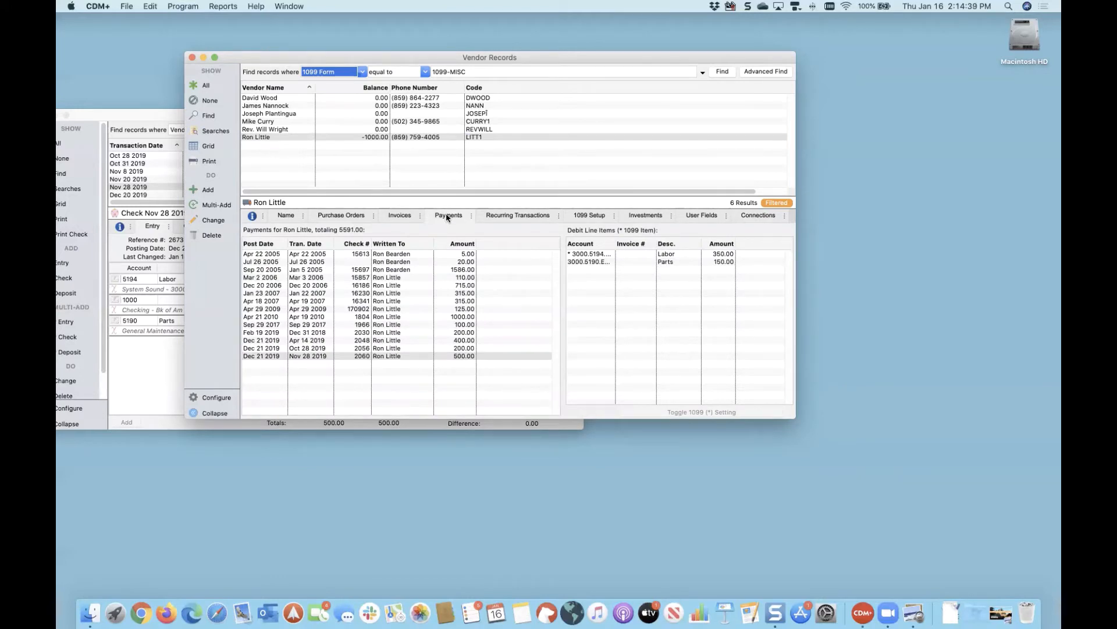
Step: Review line items of payments from Mar 2 2006 through checks 2048, 2056 and 2060, then bring the 2060 ledger entry forward
{"action": "left_click", "coordinate": [409, 280]}
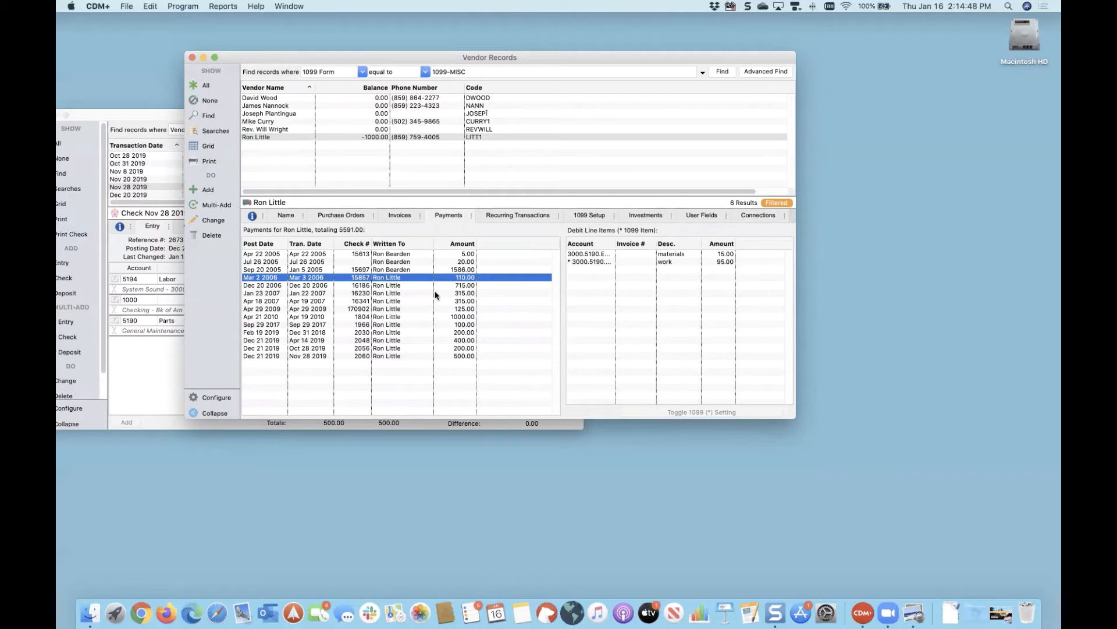
{"action": "left_click", "coordinate": [419, 324]}
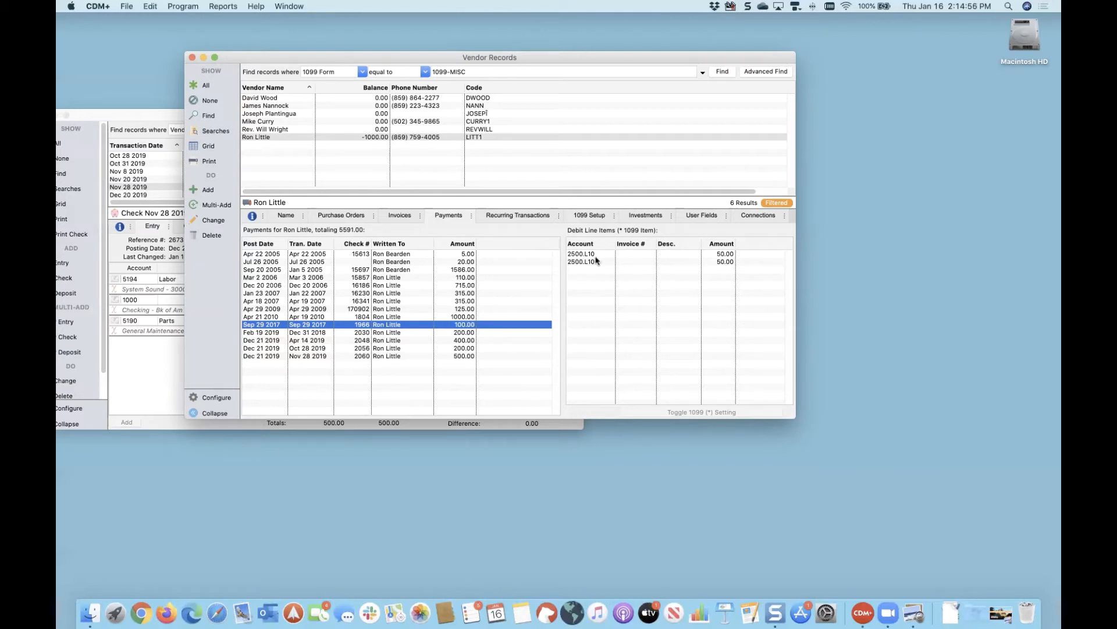
{"action": "left_click", "coordinate": [461, 333]}
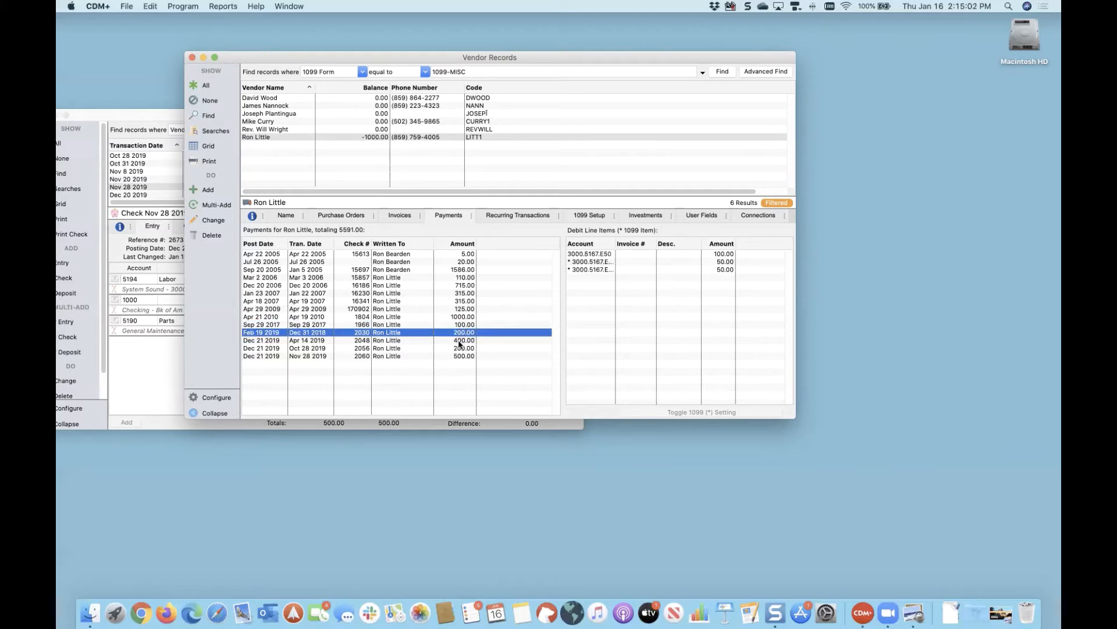
{"action": "left_click", "coordinate": [459, 341]}
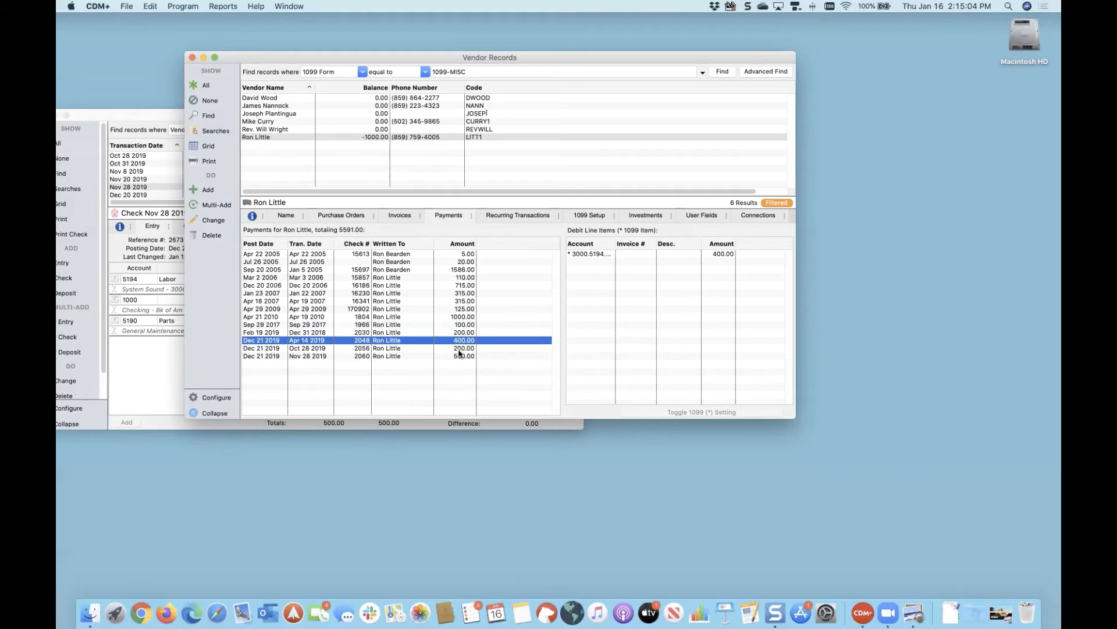
{"action": "left_click", "coordinate": [458, 349]}
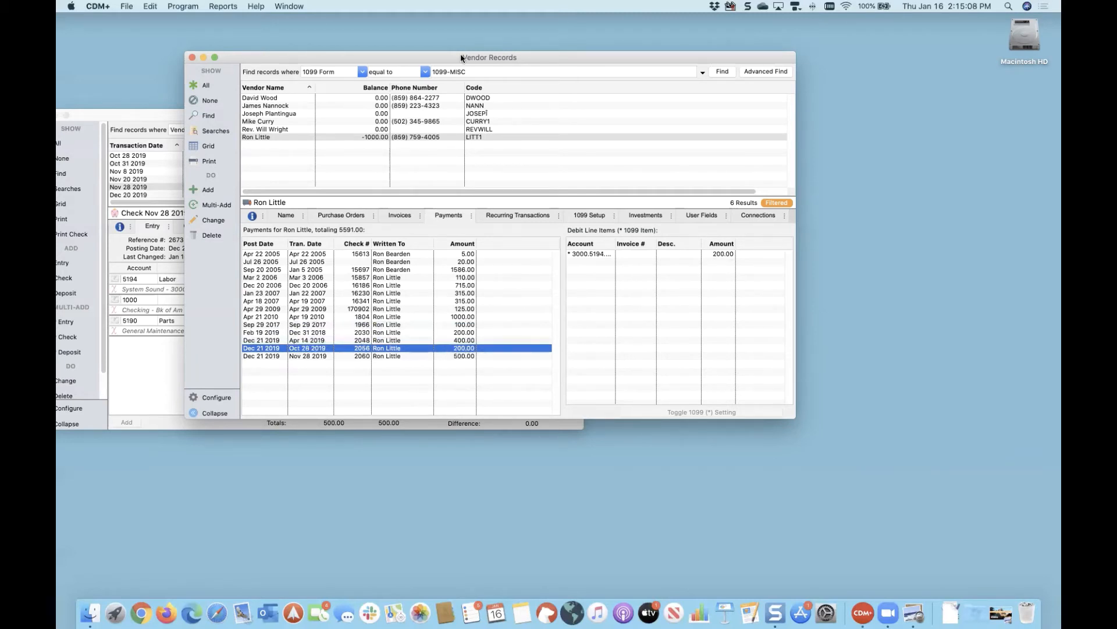
{"action": "left_click_drag", "start_coordinate": [461, 58], "coordinate": [597, 54]}
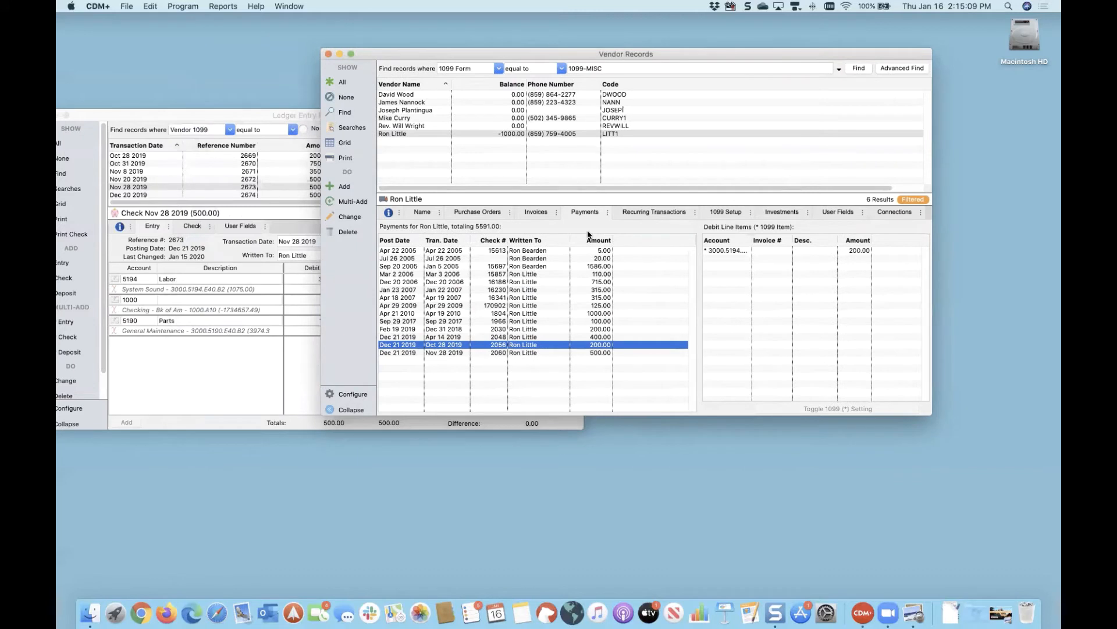
{"action": "left_click", "coordinate": [534, 353]}
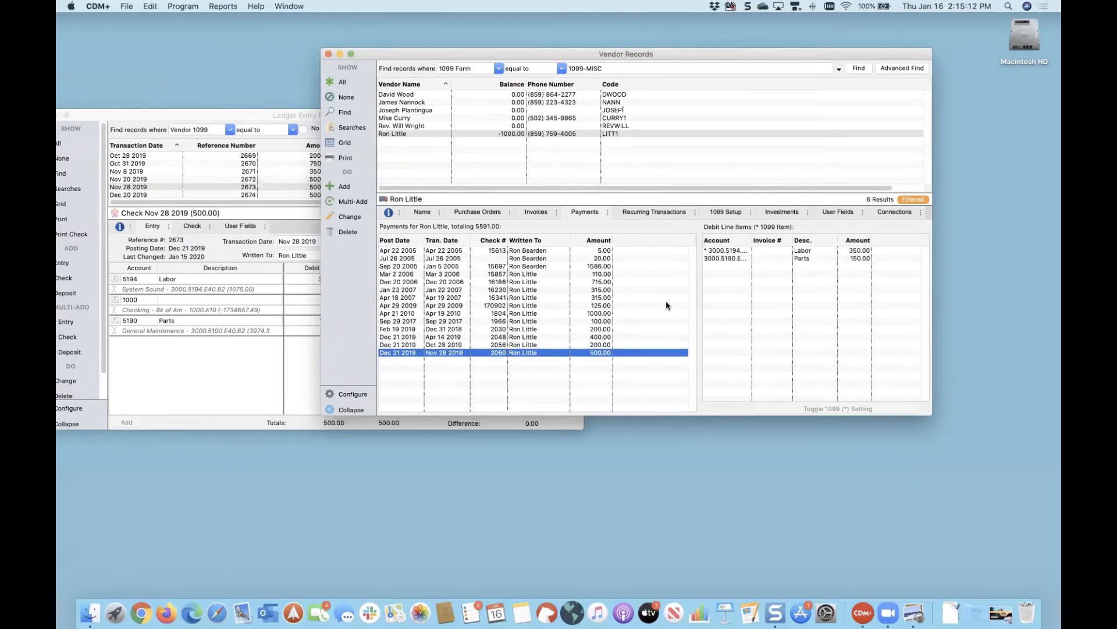
{"action": "left_click", "coordinate": [250, 367]}
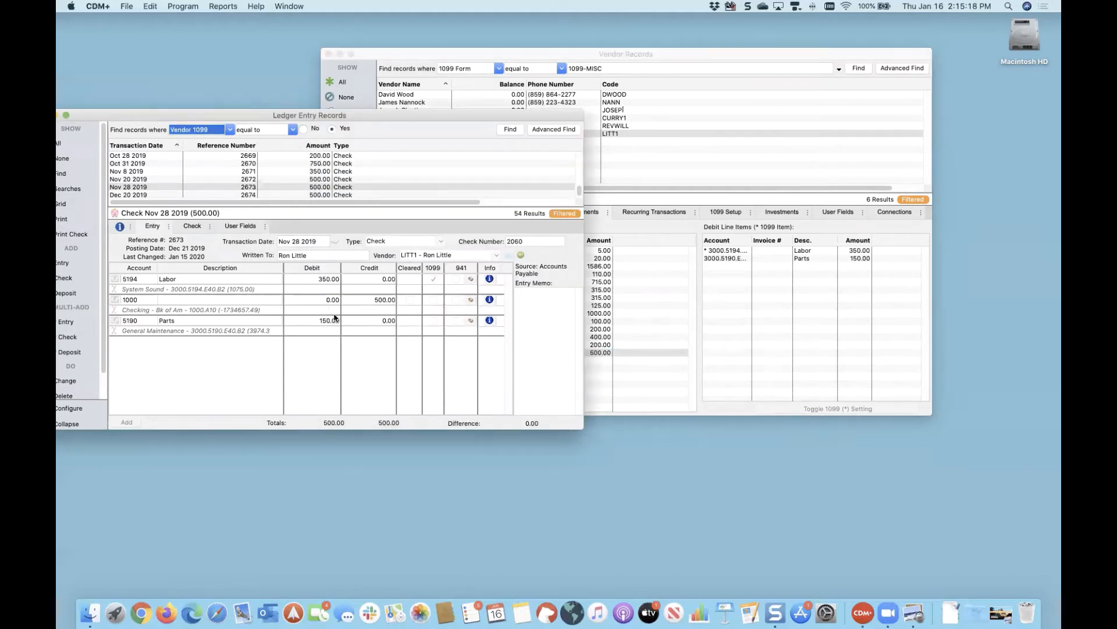
Step: Switch between windows, ending on the vendor's payments with check 2060's Labor 350.00 flagged 1099
{"action": "left_click", "coordinate": [805, 375]}
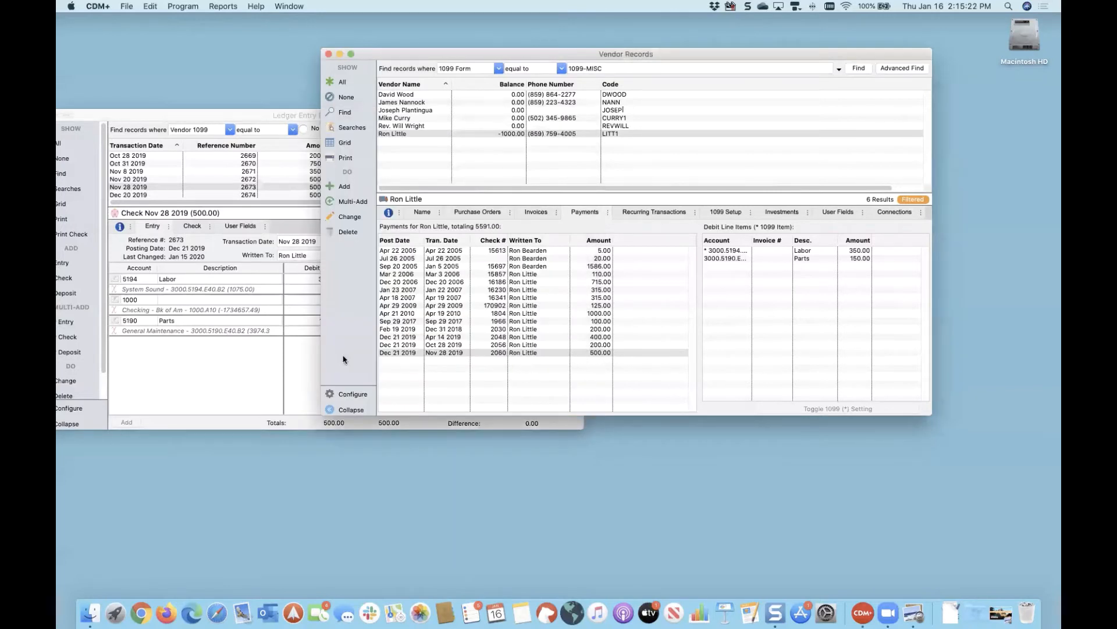
{"action": "left_click", "coordinate": [255, 368]}
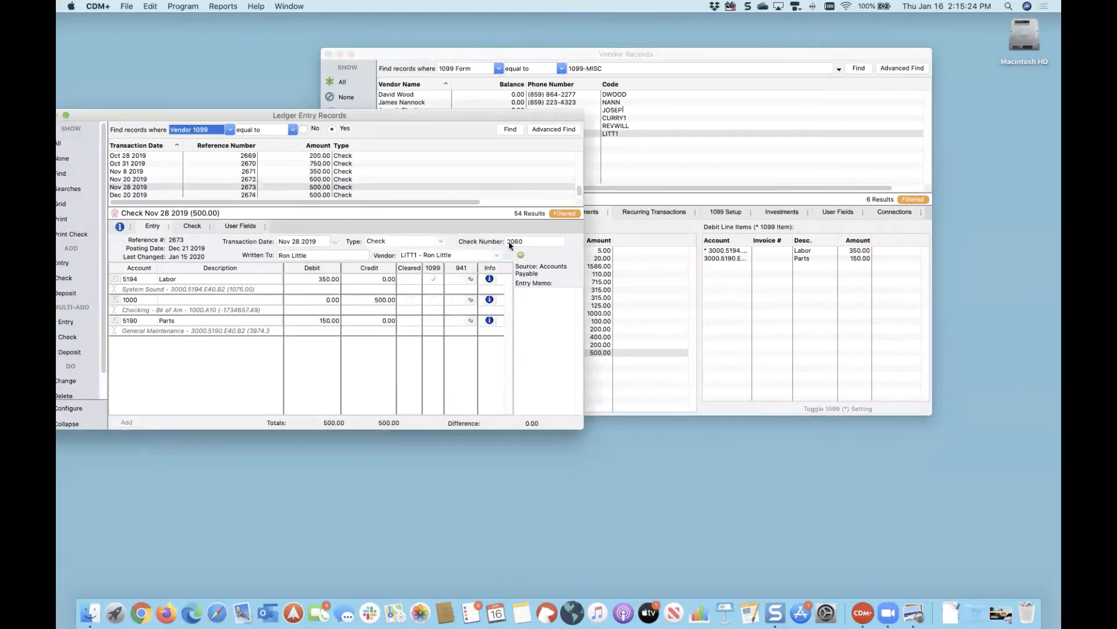
{"action": "left_click", "coordinate": [656, 364]}
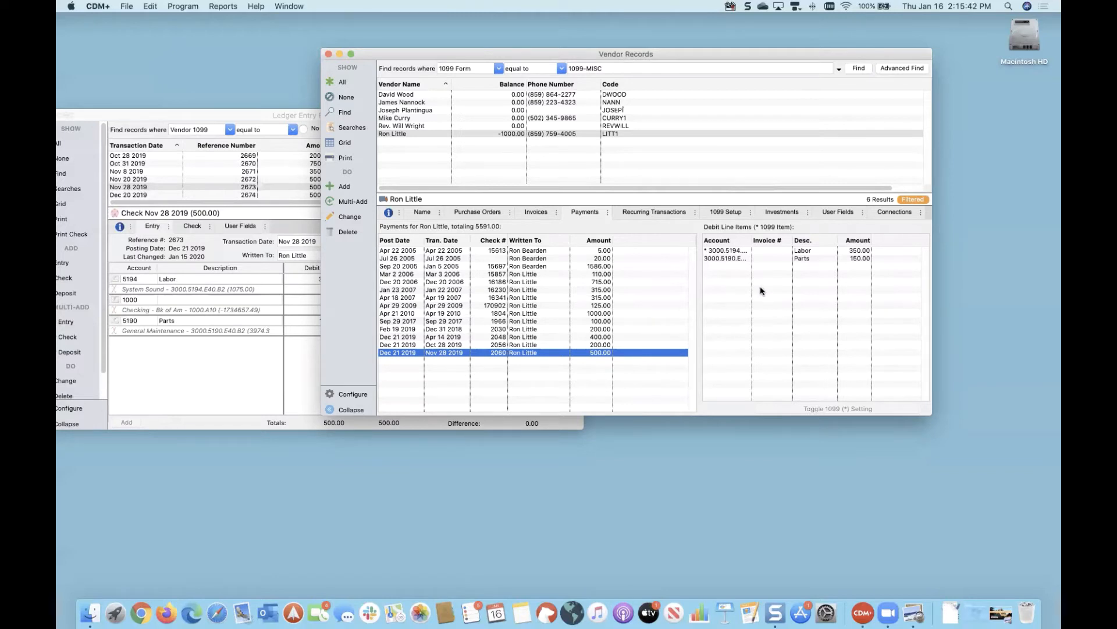
Step: Open the Ledger by Vendor activity report for transactions from Jan 1 to Dec 31 2019
{"action": "left_click", "coordinate": [221, 7]}
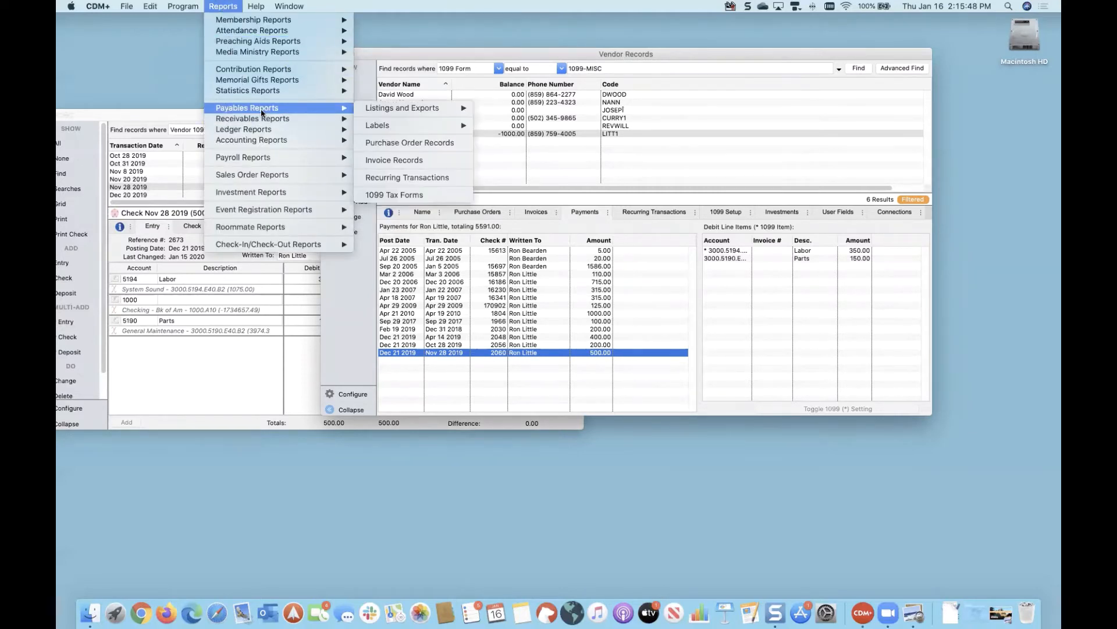
{"action": "mouse_move", "coordinate": [271, 129]}
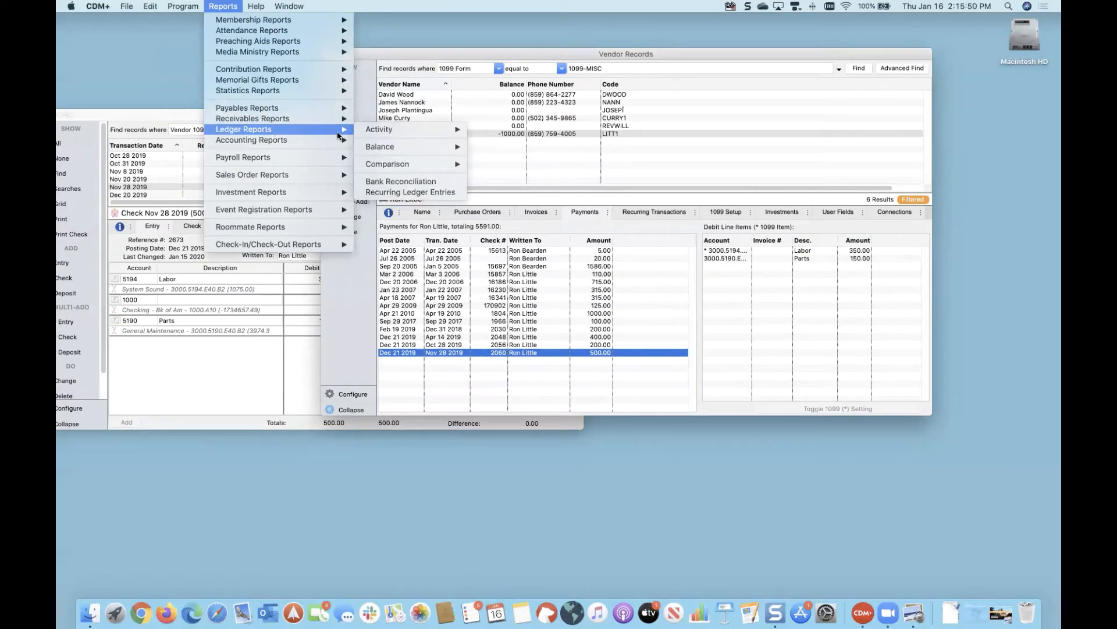
{"action": "mouse_move", "coordinate": [417, 133]}
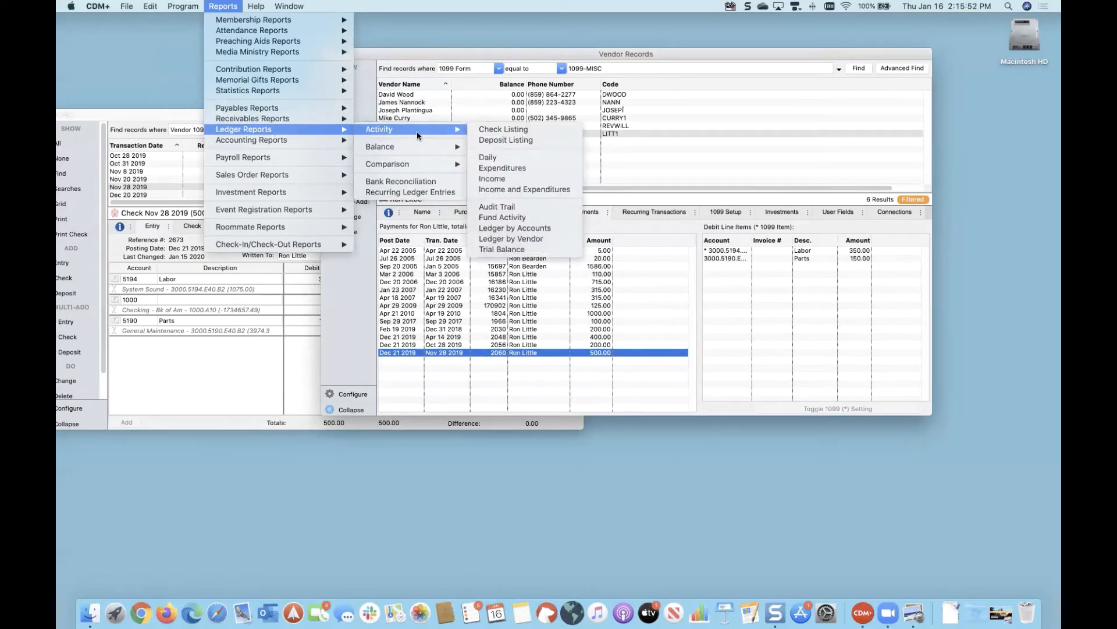
{"action": "left_click", "coordinate": [521, 240]}
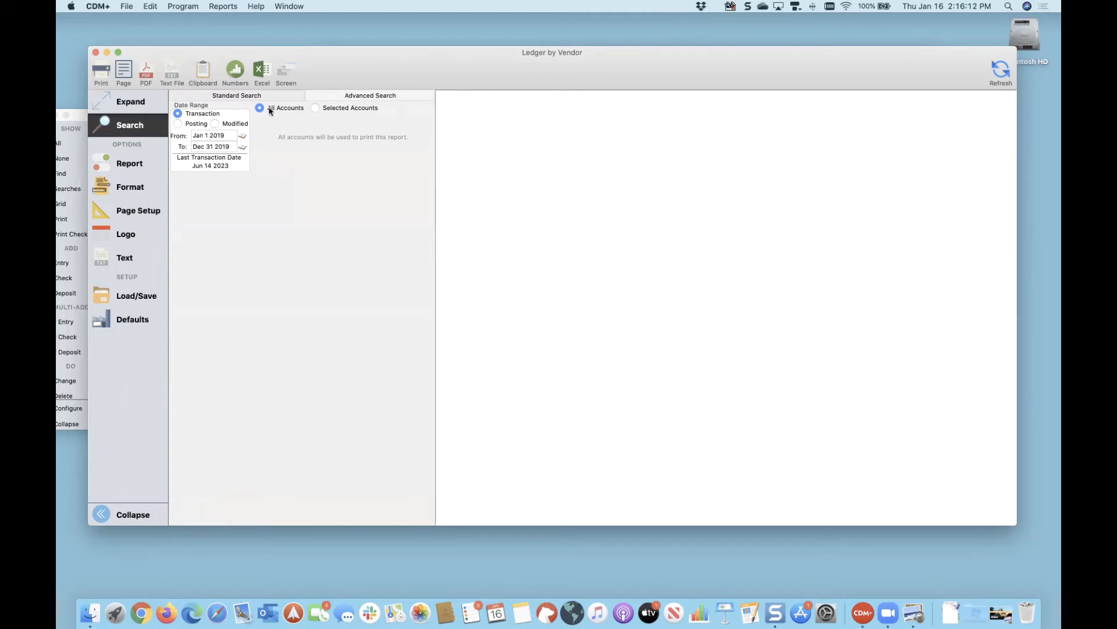
Step: Refresh the Ledger by Vendor report as a Detail report sorted by Reference Number
{"action": "left_click", "coordinate": [134, 168]}
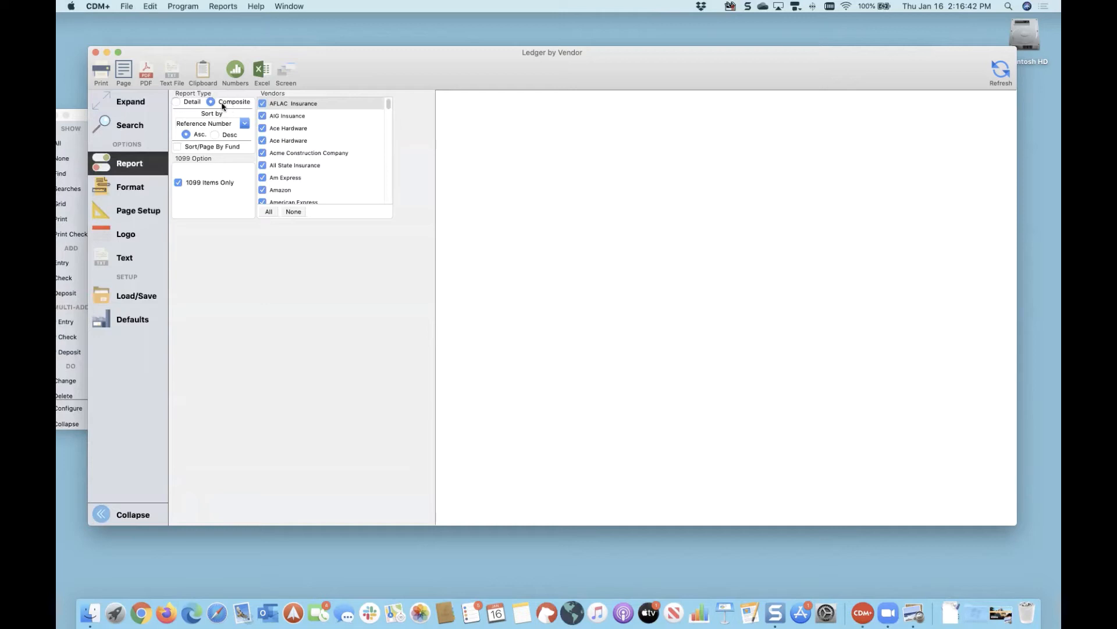
{"action": "left_click", "coordinate": [192, 103]}
{"action": "left_click", "coordinate": [245, 124]}
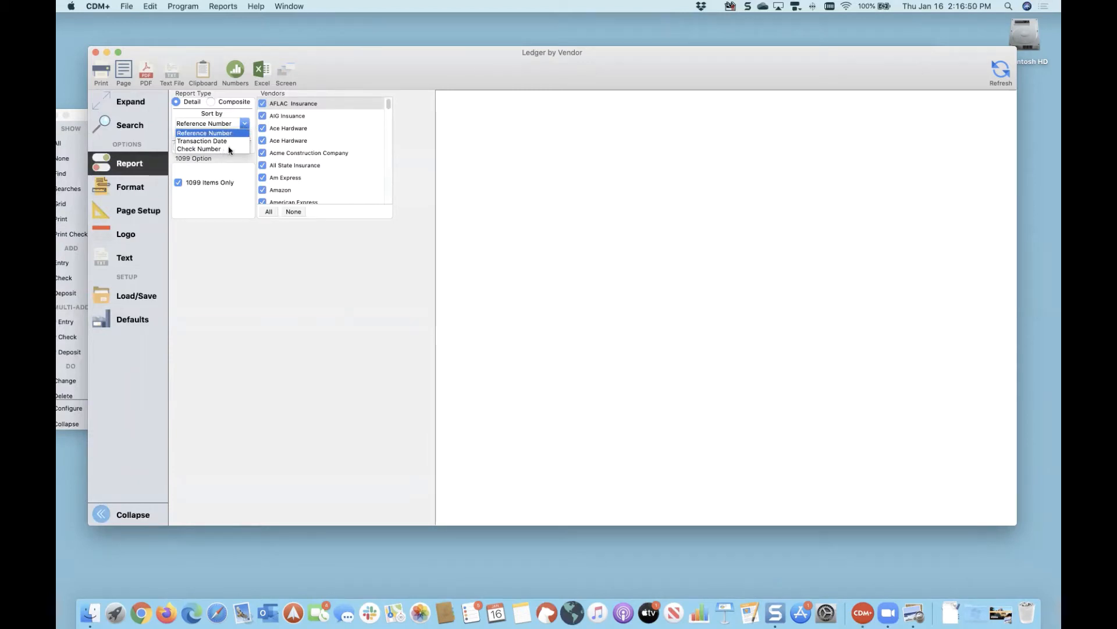
{"action": "left_click", "coordinate": [569, 65]}
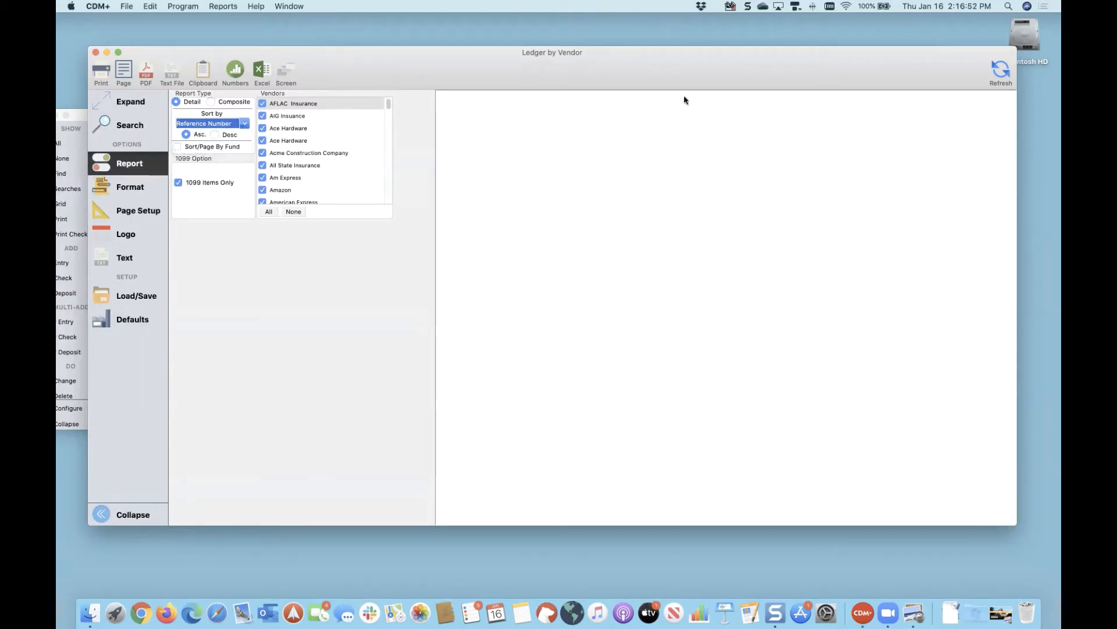
{"action": "left_click", "coordinate": [1001, 71]}
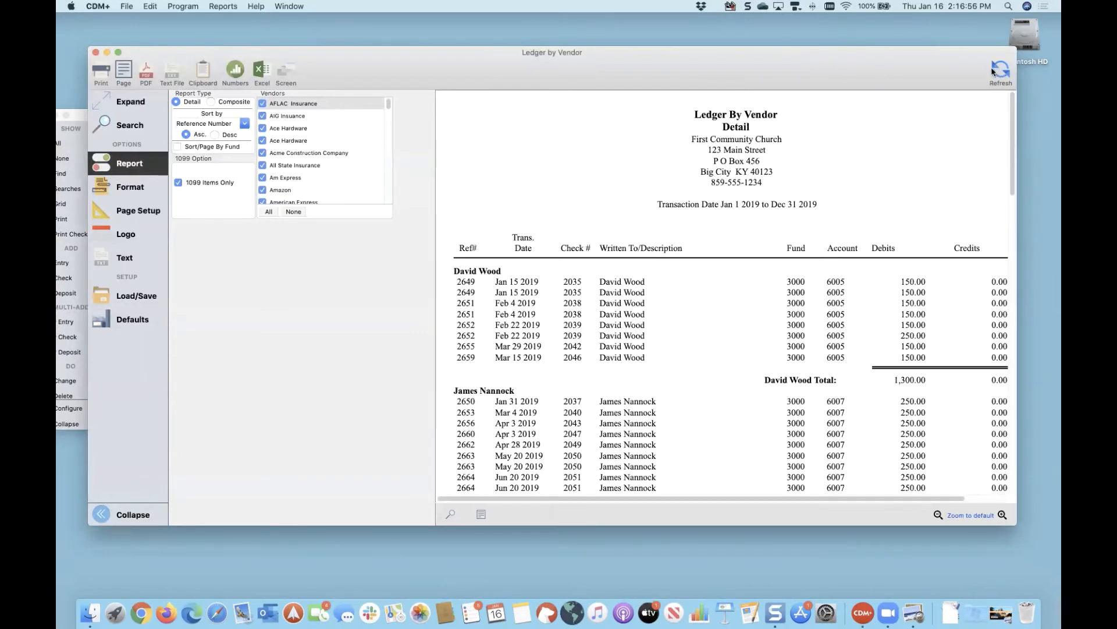
Step: Hide the options panel and scroll the detail ledger through vendor totals 5,500.00, 900.00 and 1,350.00
{"action": "left_click", "coordinate": [143, 103]}
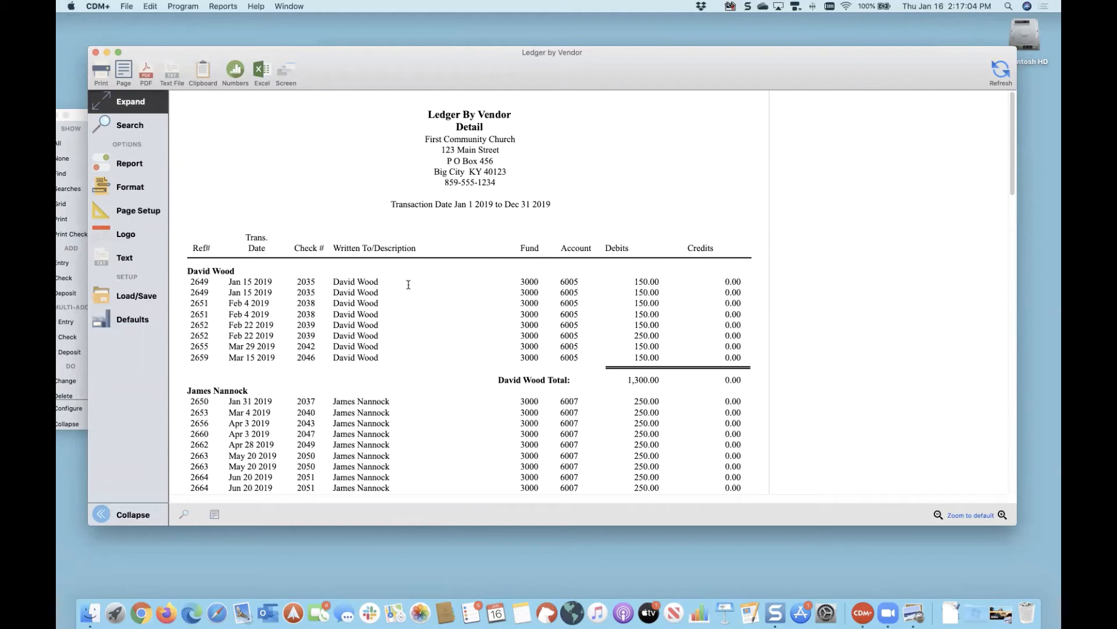
{"action": "scroll", "coordinate": [407, 284], "scroll_direction": "down", "scroll_amount": 3}
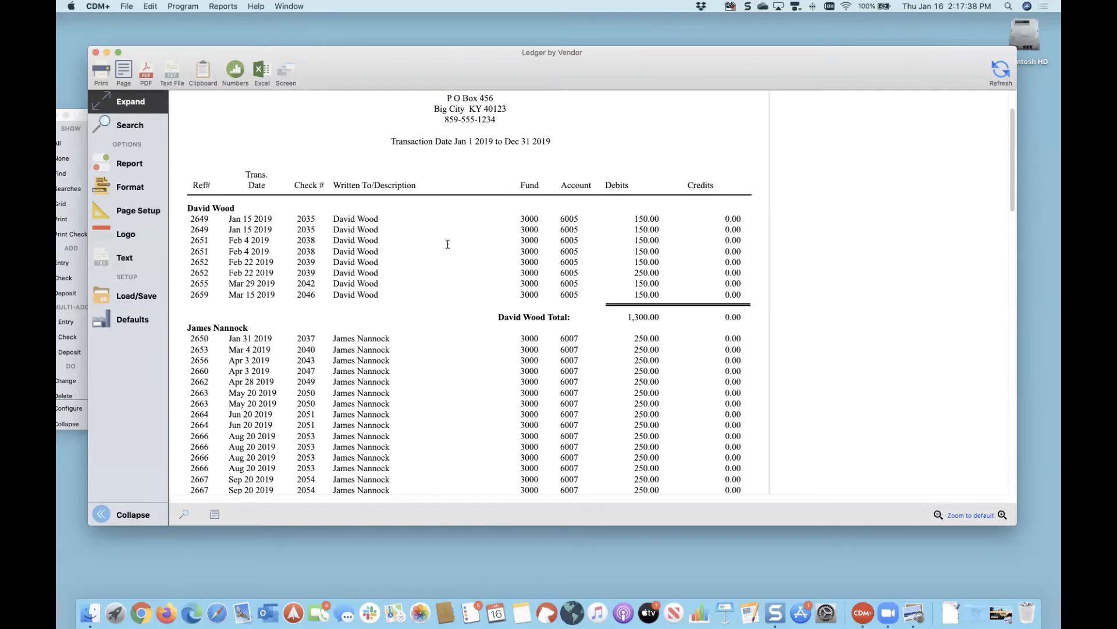
{"action": "scroll", "coordinate": [446, 242], "scroll_direction": "down", "scroll_amount": 5}
{"action": "scroll", "coordinate": [447, 244], "scroll_direction": "down", "scroll_amount": 3}
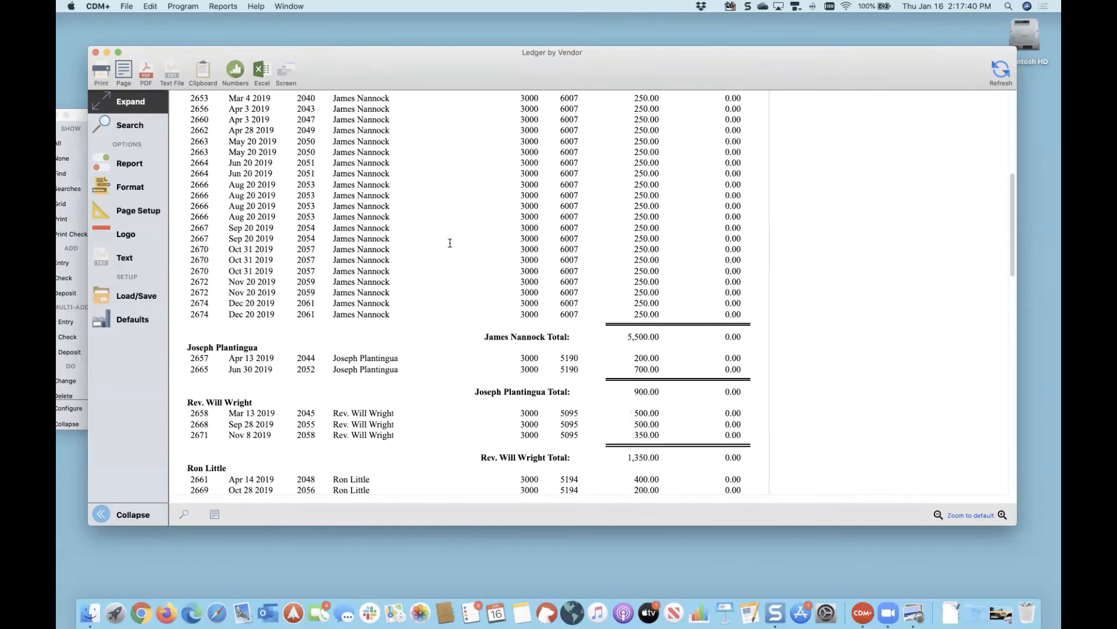
{"action": "scroll", "coordinate": [438, 126], "scroll_direction": "down", "scroll_amount": 1}
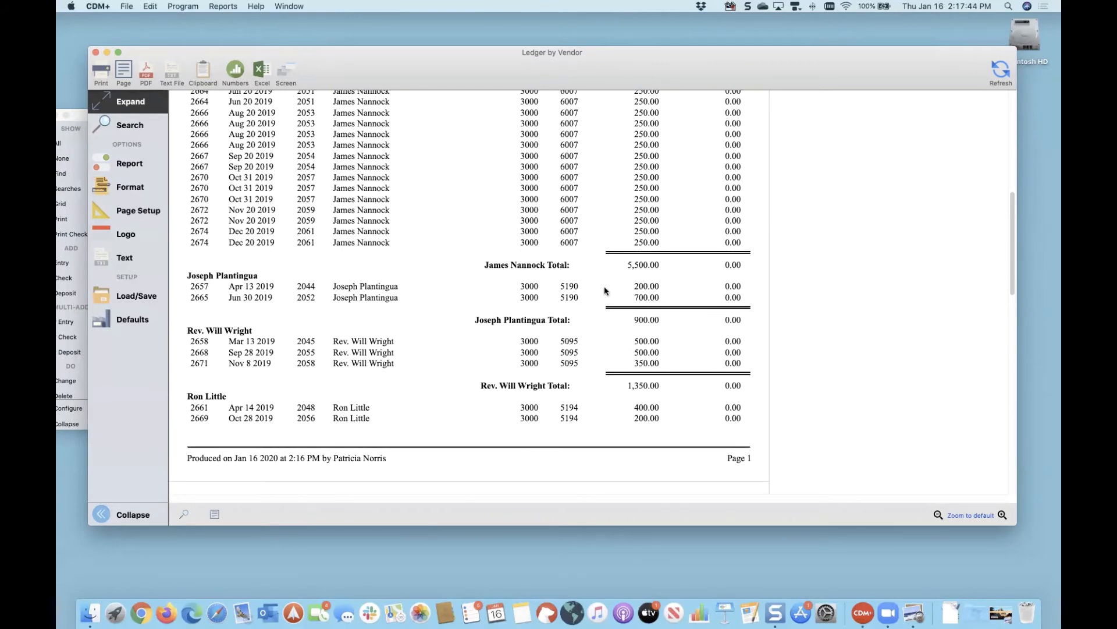
{"action": "scroll", "coordinate": [639, 320], "scroll_direction": "down", "scroll_amount": 3}
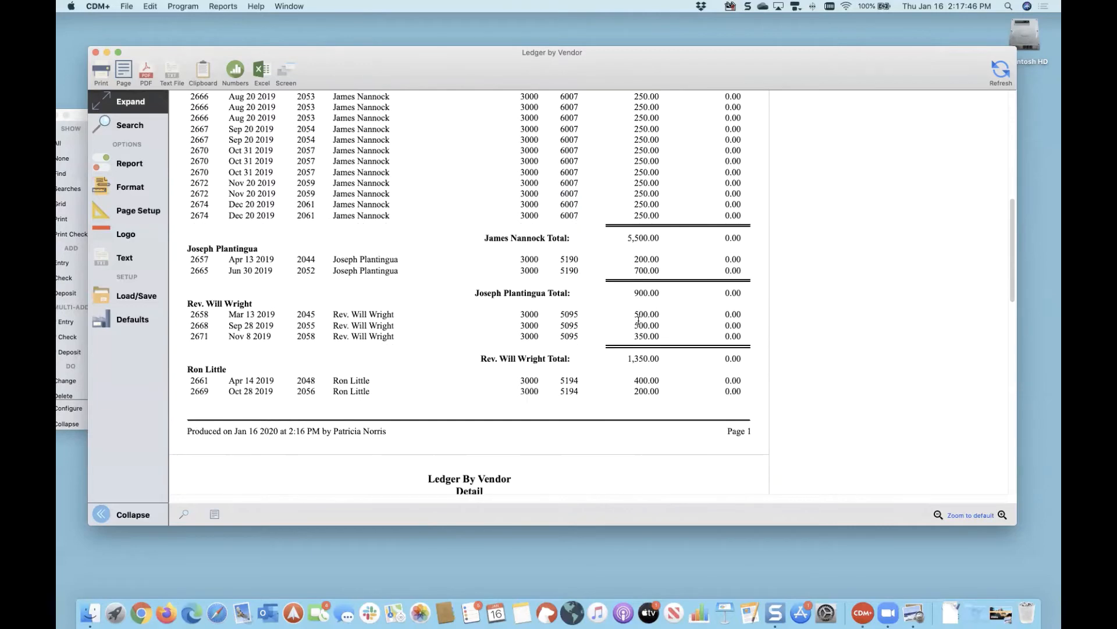
{"action": "scroll", "coordinate": [407, 233], "scroll_direction": "up", "scroll_amount": 5}
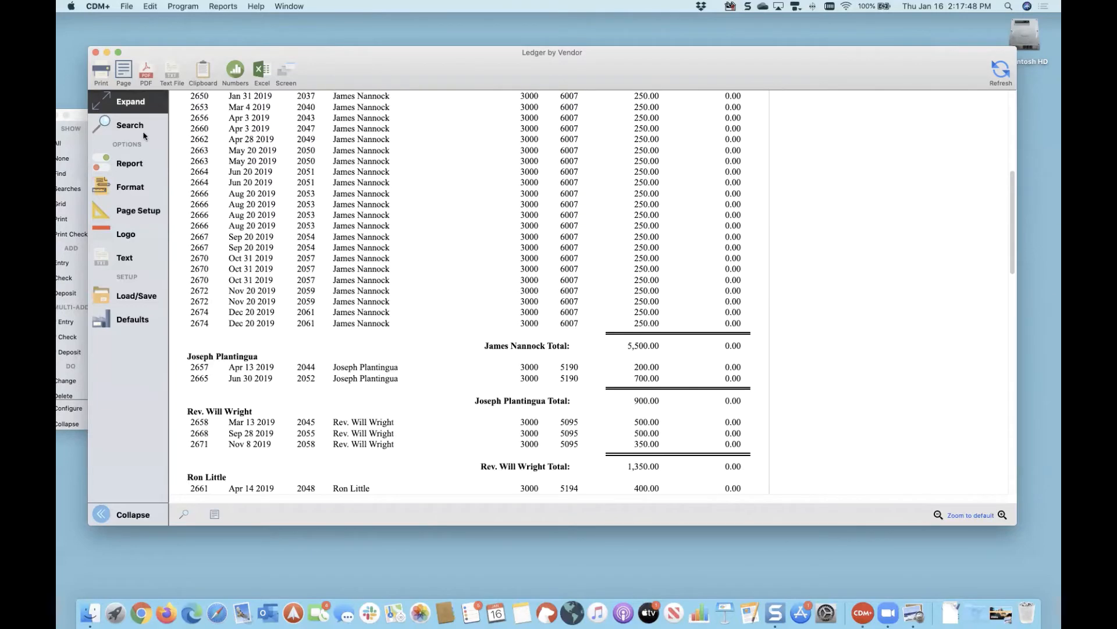
Step: Regenerate the ledger as a Composite report of vendor totals, totaling 10,000.00, at full size
{"action": "left_click", "coordinate": [138, 169]}
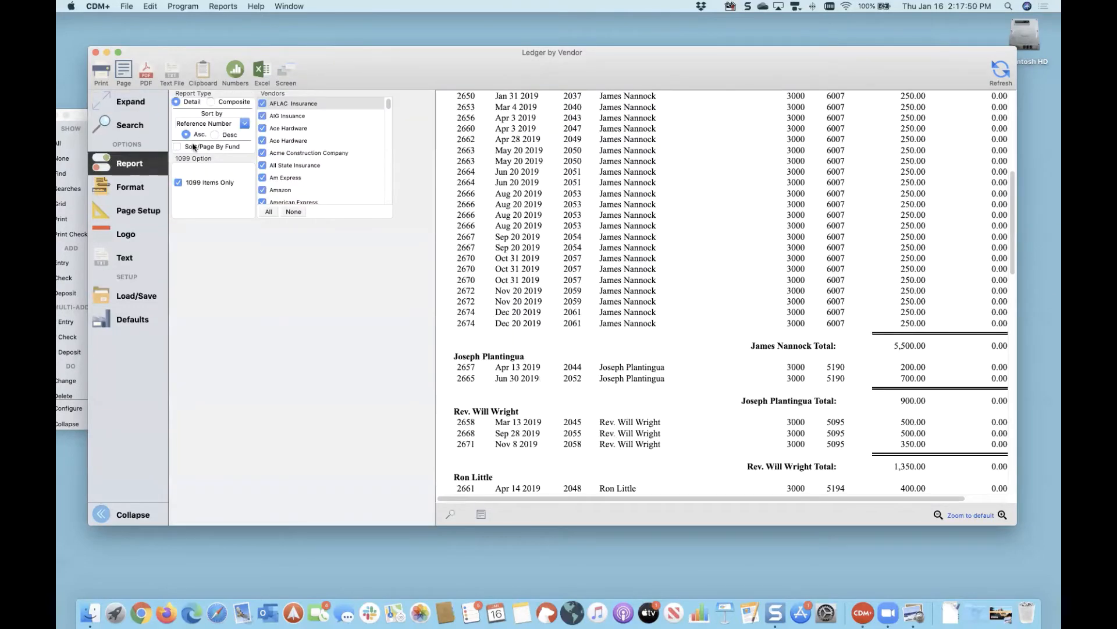
{"action": "left_click", "coordinate": [215, 104]}
{"action": "left_click", "coordinate": [1002, 72]}
{"action": "double_click", "coordinate": [761, 222]}
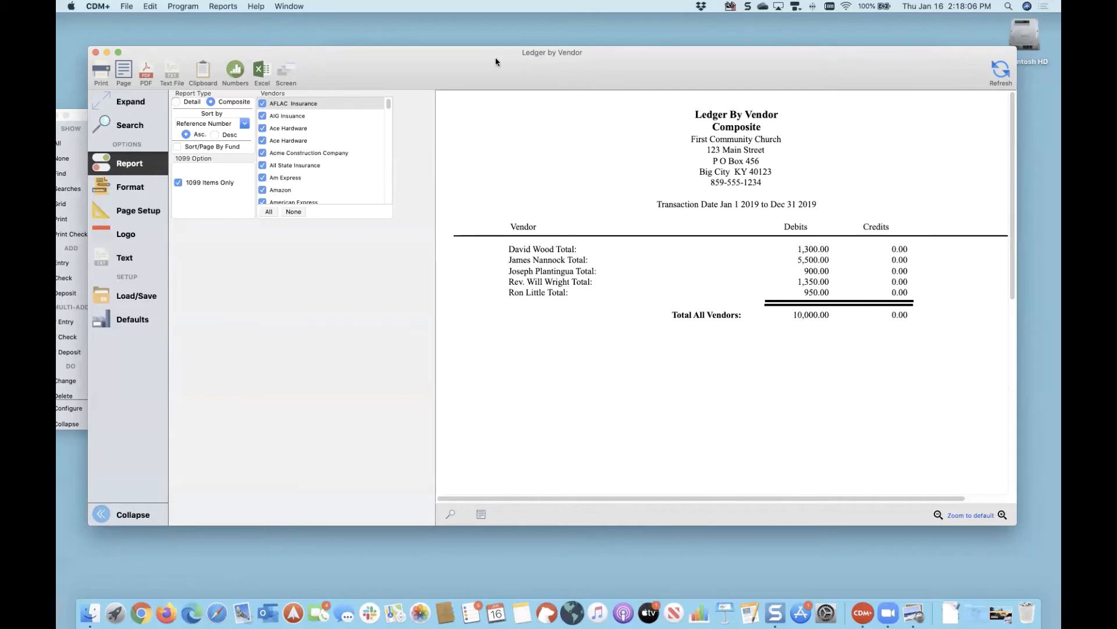
Step: Bring the Vendor Records window to the front from the Window menu
{"action": "left_click_drag", "start_coordinate": [495, 57], "coordinate": [521, 55]}
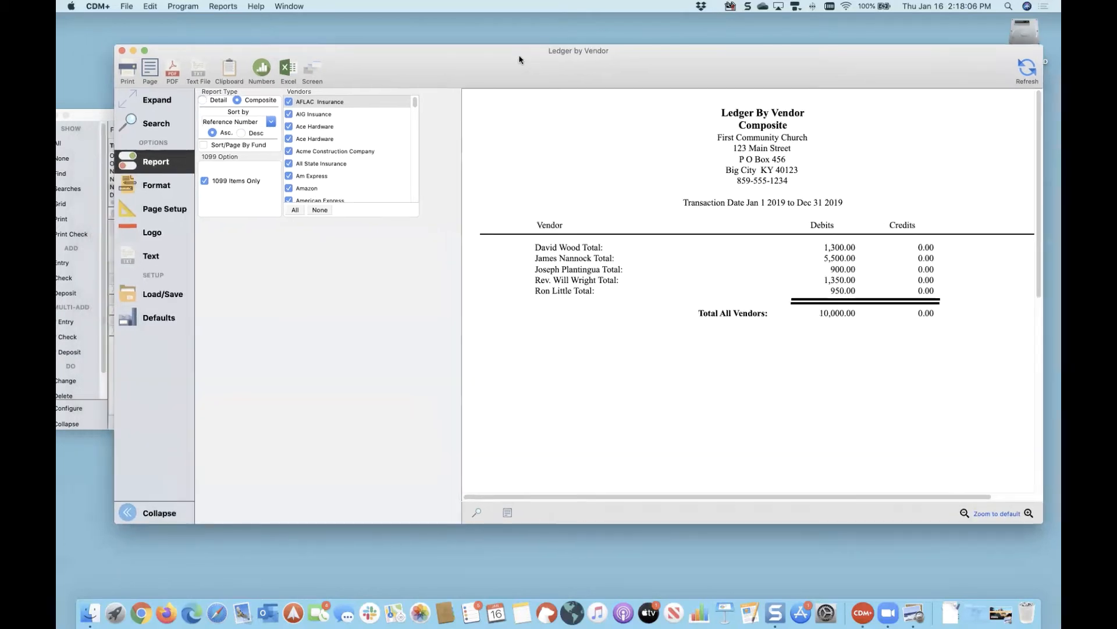
{"action": "left_click", "coordinate": [293, 7]}
{"action": "left_click", "coordinate": [302, 97]}
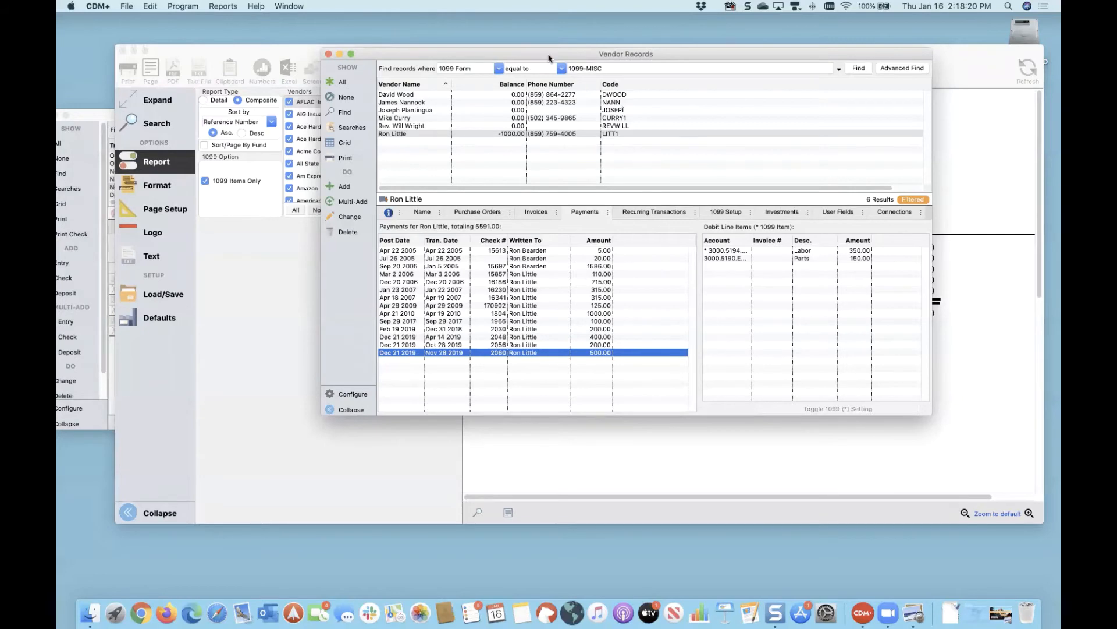
Step: Review payments of the vendor missing from the composite totals, then close Vendor Records
{"action": "left_click_drag", "start_coordinate": [548, 56], "coordinate": [440, 51]}
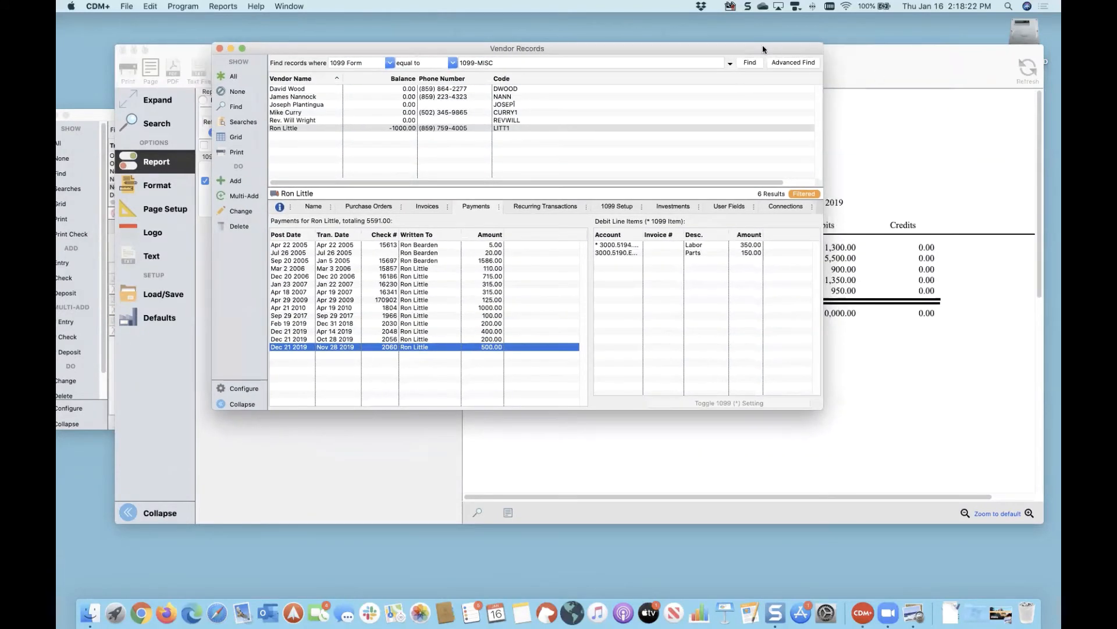
{"action": "left_click_drag", "start_coordinate": [762, 46], "coordinate": [757, 38]}
{"action": "left_click", "coordinate": [833, 57]}
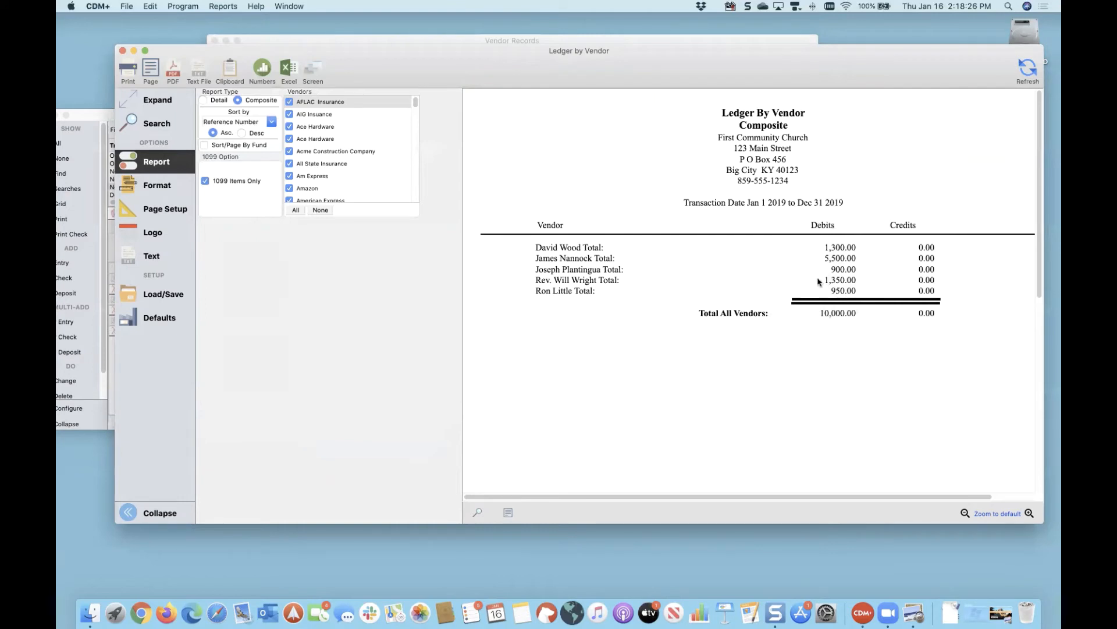
{"action": "left_click_drag", "start_coordinate": [690, 50], "coordinate": [688, 64]}
{"action": "left_click", "coordinate": [686, 49]}
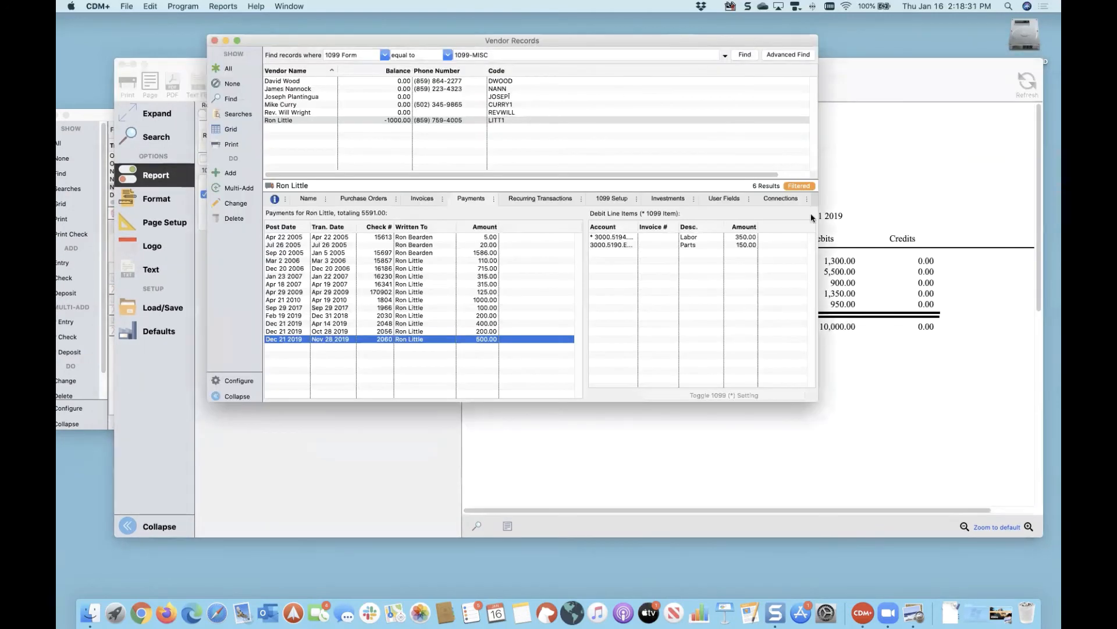
{"action": "left_click", "coordinate": [294, 106]}
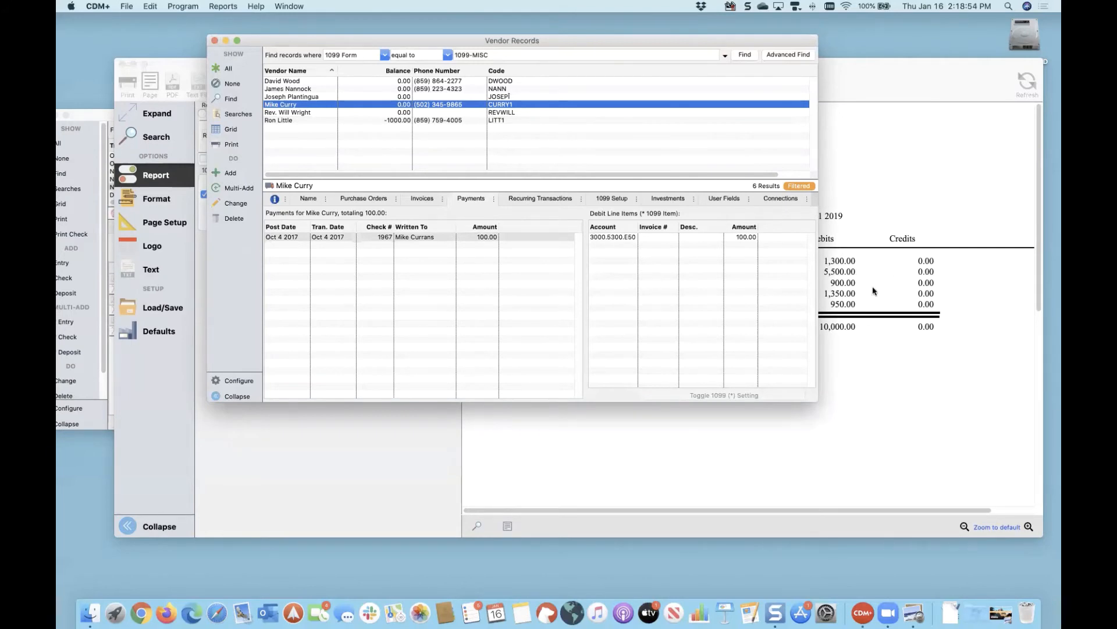
{"action": "left_click", "coordinate": [214, 41]}
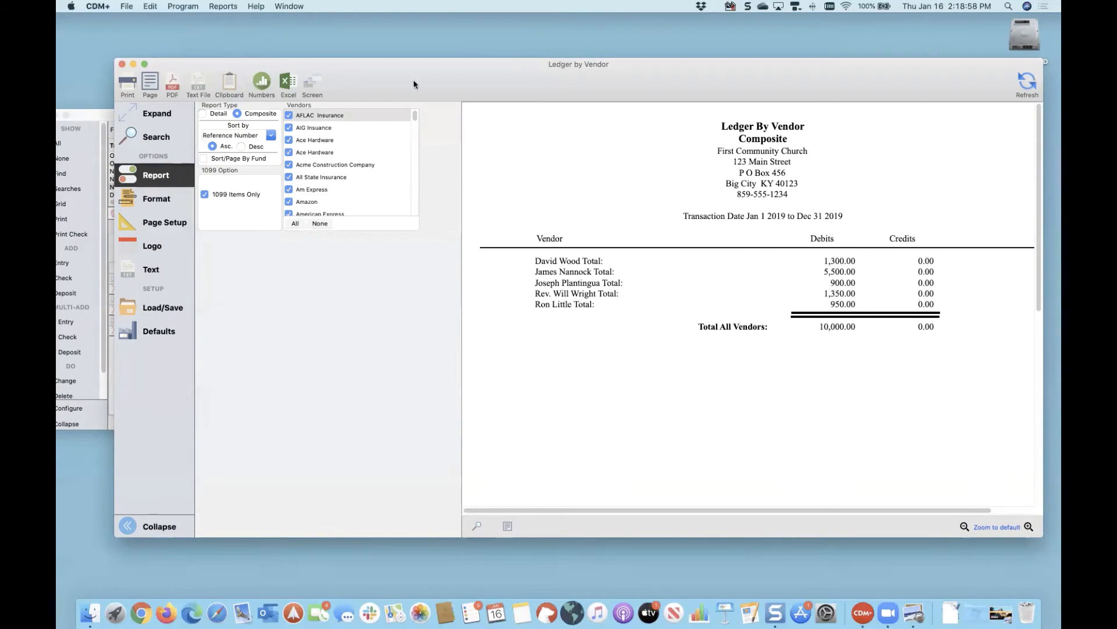
{"action": "left_click_drag", "start_coordinate": [437, 80], "coordinate": [426, 84]}
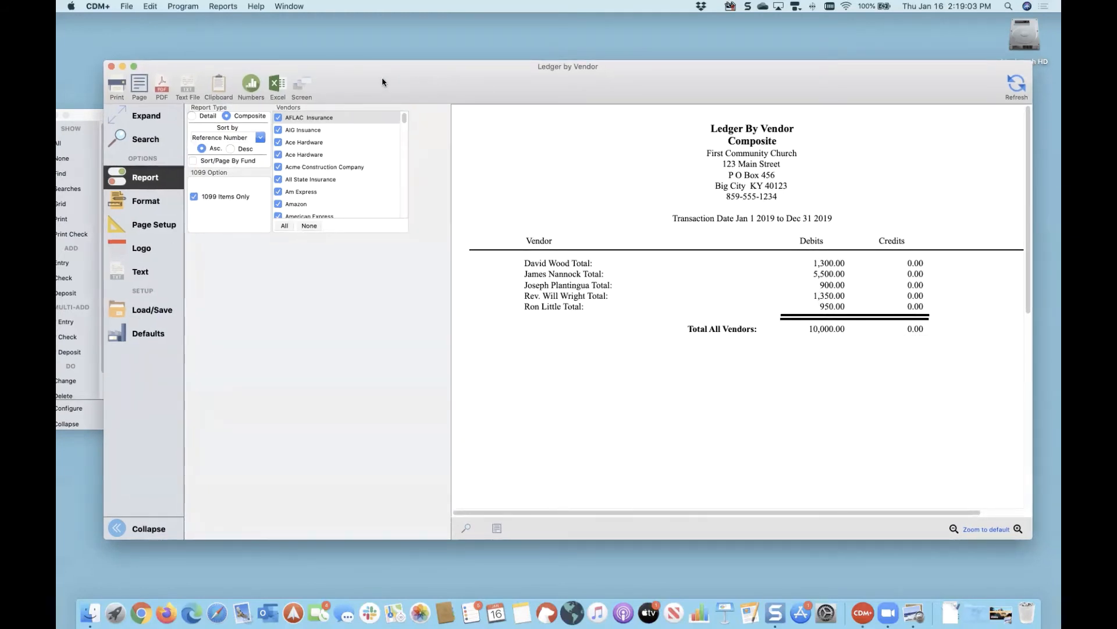
Step: Close the Ledger by Vendor report and open the 1099 Tax Forms setup
{"action": "left_click", "coordinate": [111, 67]}
{"action": "left_click_drag", "start_coordinate": [158, 119], "coordinate": [196, 67]}
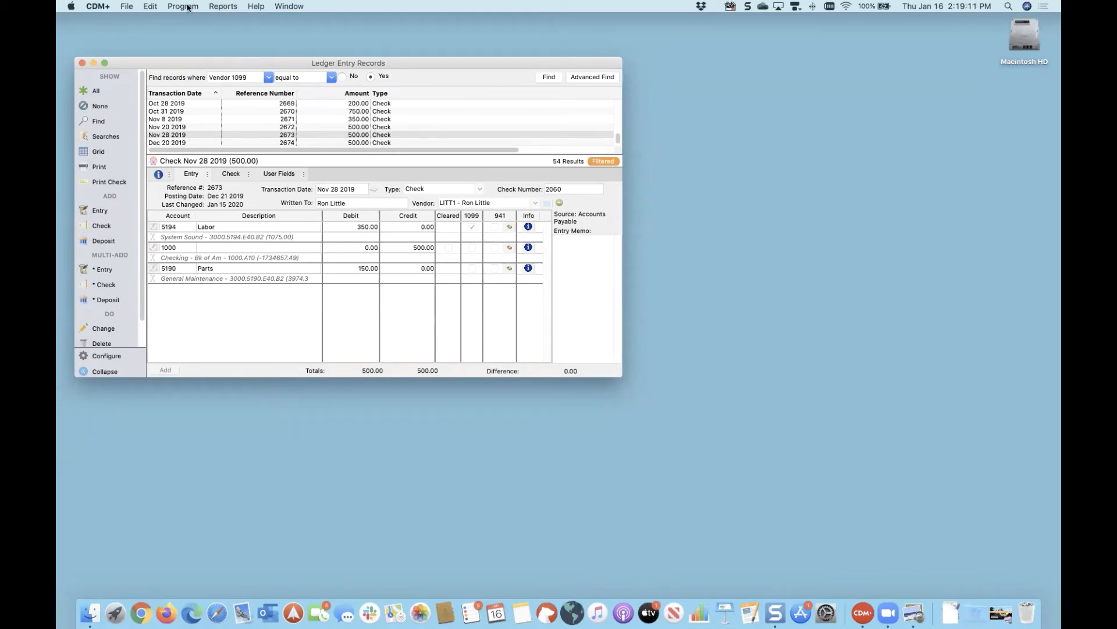
{"action": "left_click", "coordinate": [227, 7]}
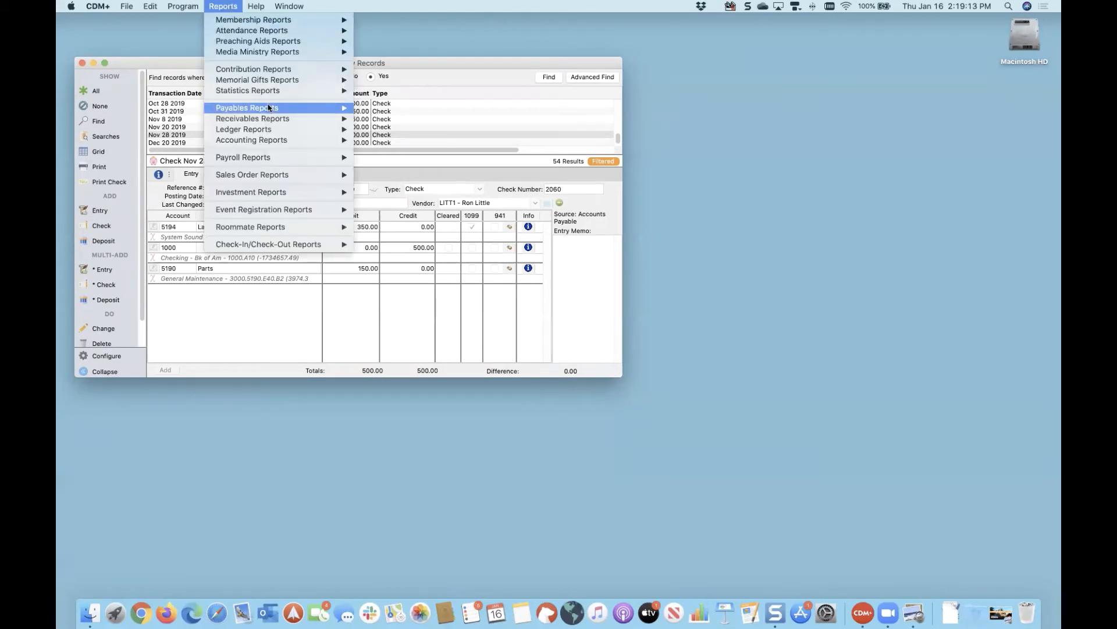
{"action": "mouse_move", "coordinate": [268, 109]}
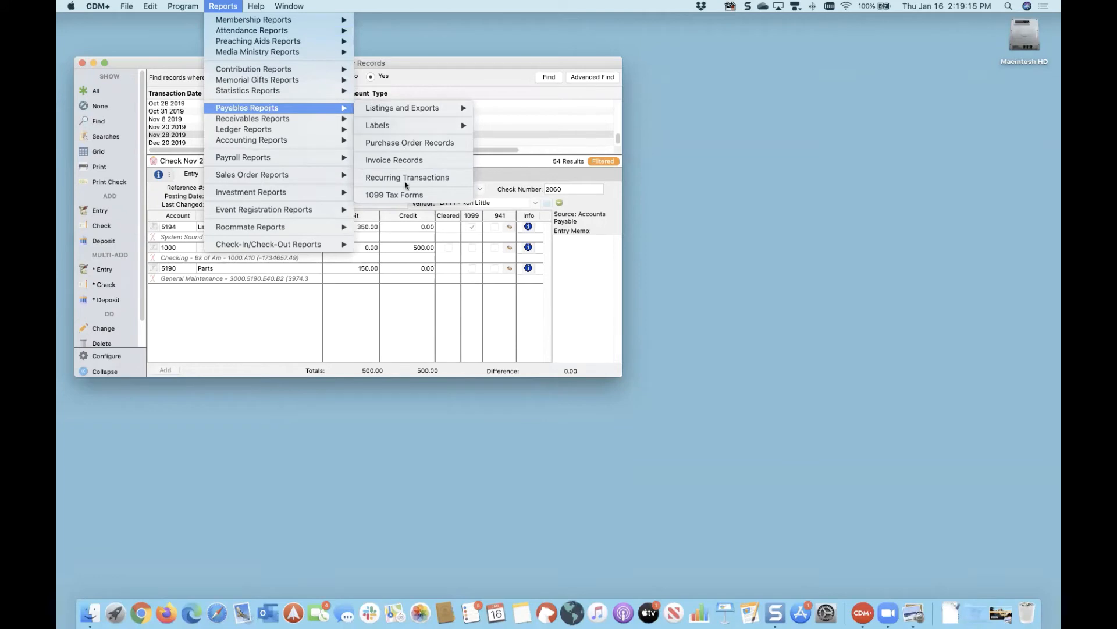
{"action": "left_click", "coordinate": [406, 196]}
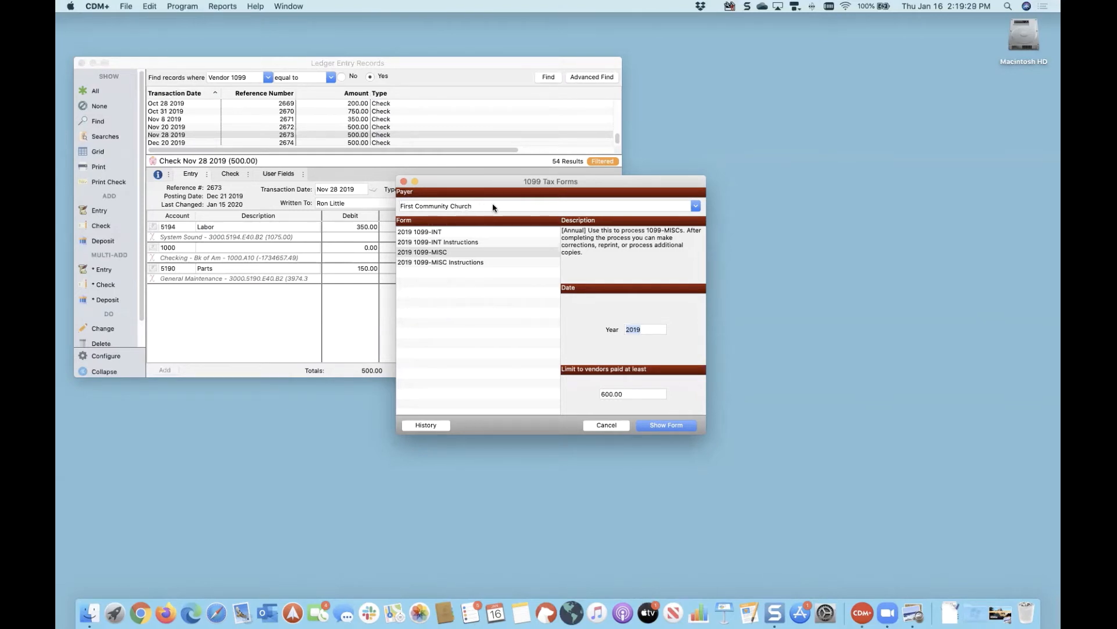
Step: Generate 2019 1099-MISC forms for payer First Community Church with a 600.00 limit
{"action": "left_click", "coordinate": [527, 208]}
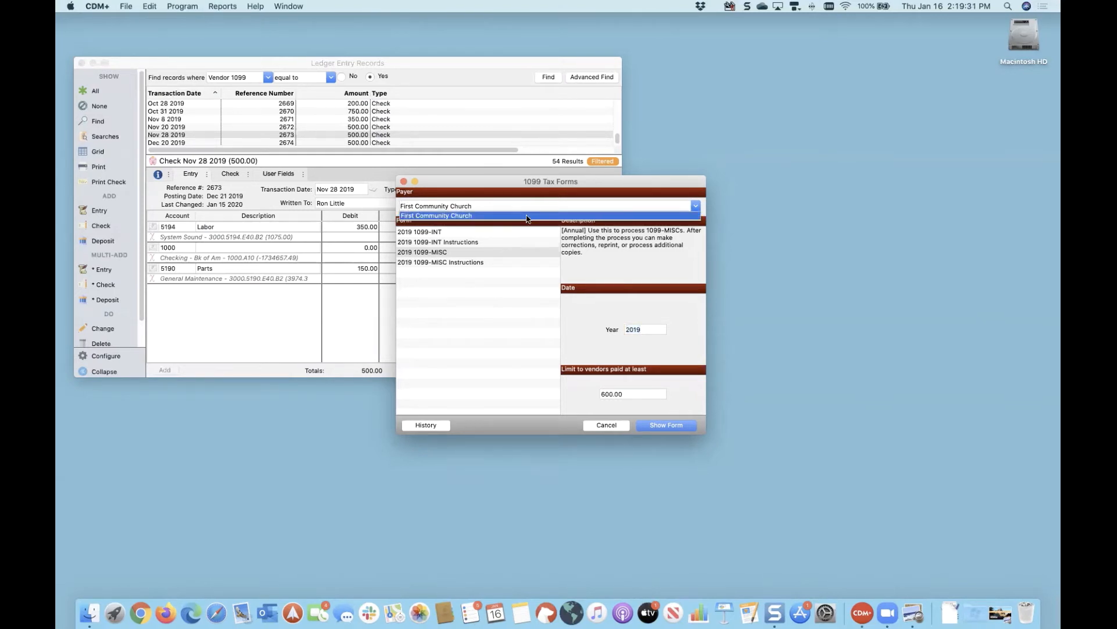
{"action": "left_click", "coordinate": [527, 216]}
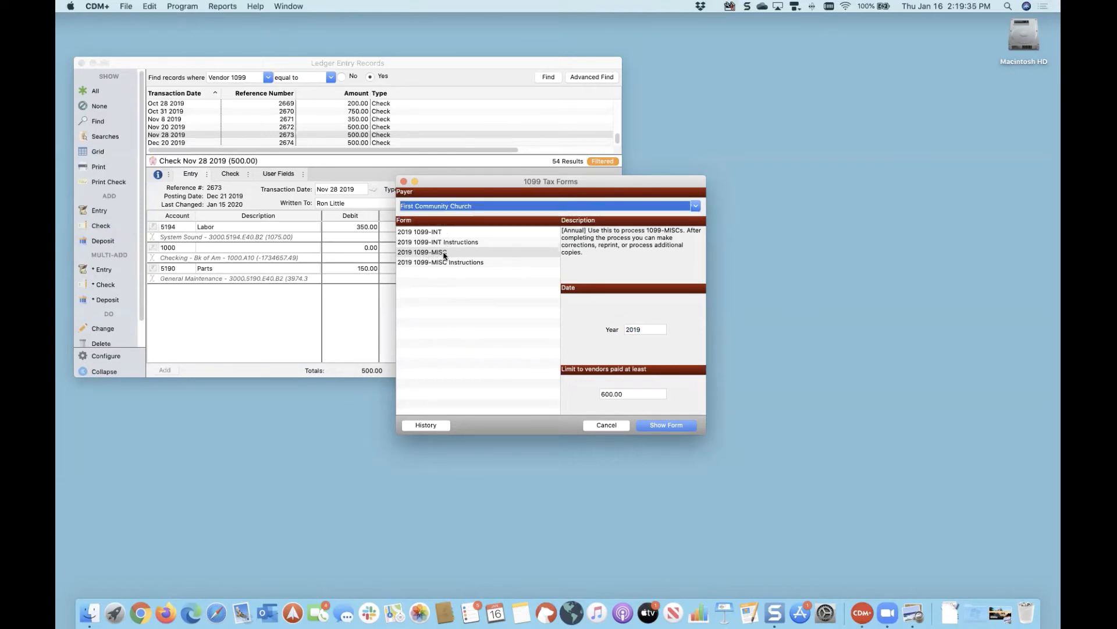
{"action": "key", "text": "Tab"}
{"action": "key", "text": "Tab"}
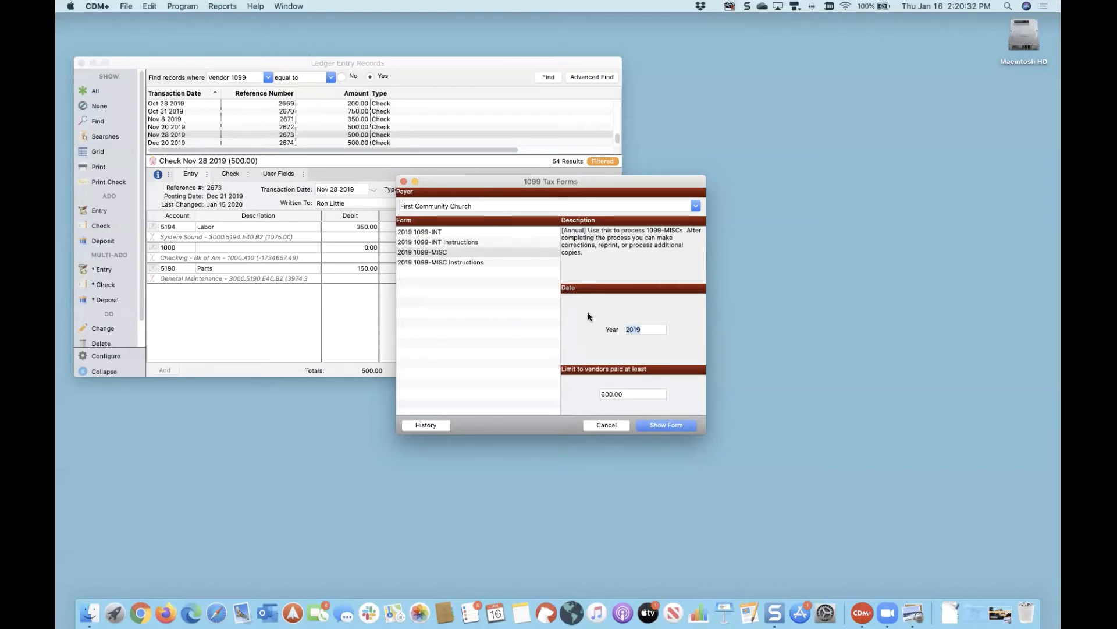
{"action": "left_click", "coordinate": [658, 427]}
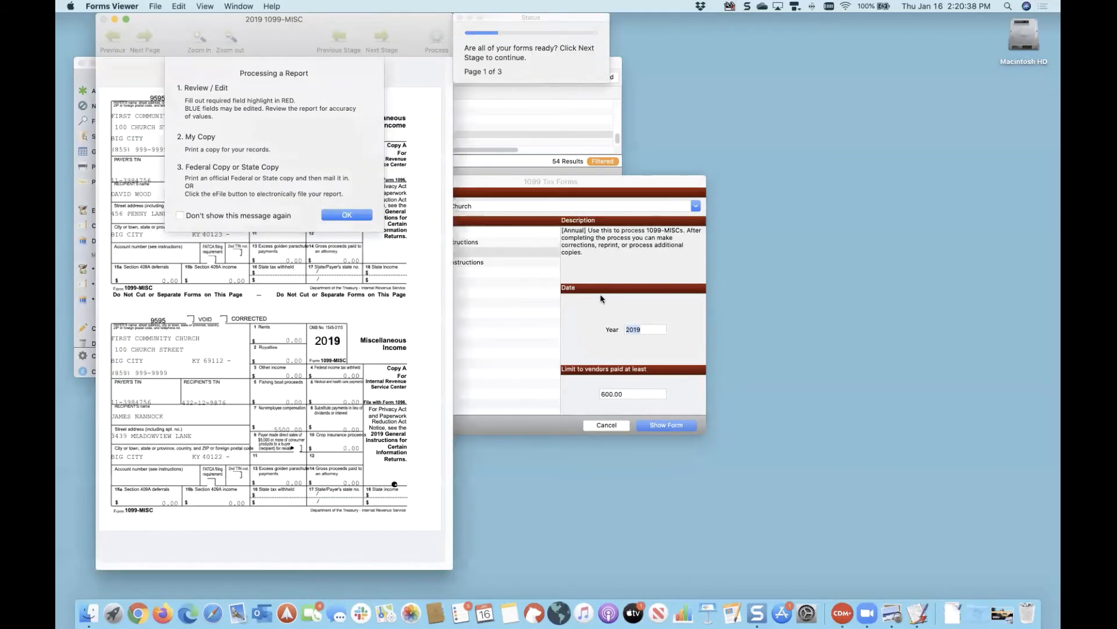
Step: Reposition the 1099-MISC window and Status panel, then dismiss the processing instructions notice
{"action": "left_click_drag", "start_coordinate": [299, 35], "coordinate": [301, 59]}
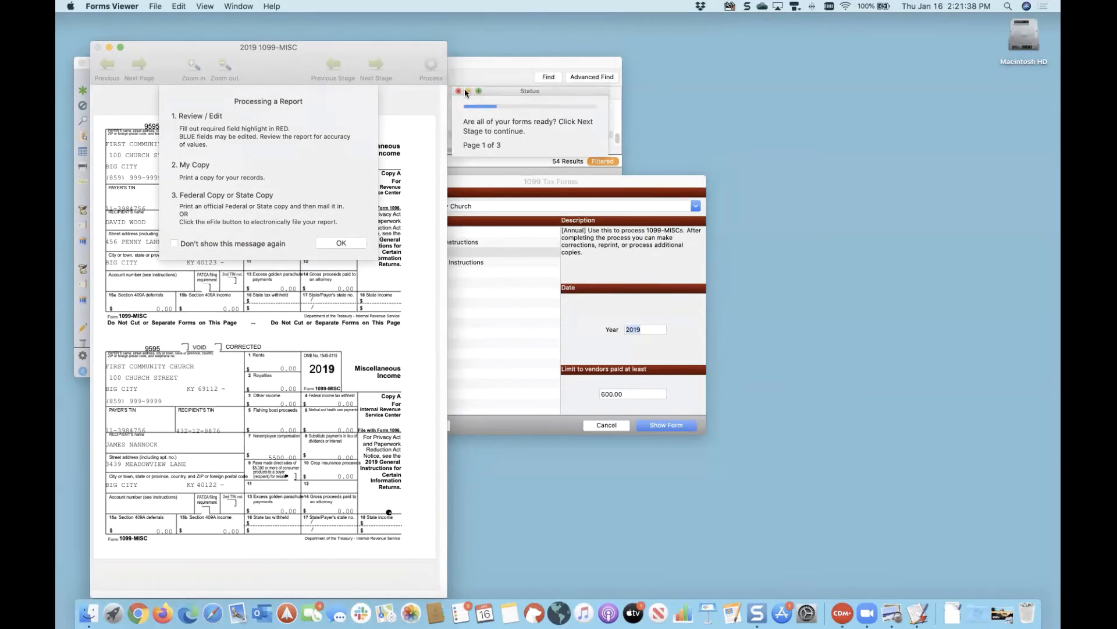
{"action": "left_click_drag", "start_coordinate": [520, 104], "coordinate": [519, 80]}
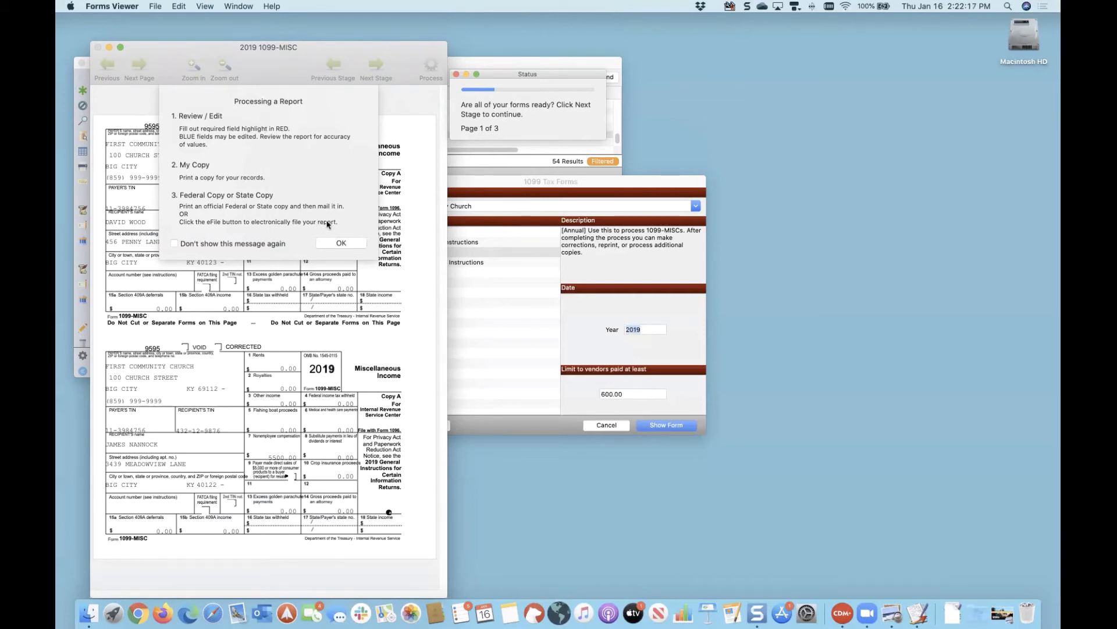
{"action": "left_click", "coordinate": [341, 243]}
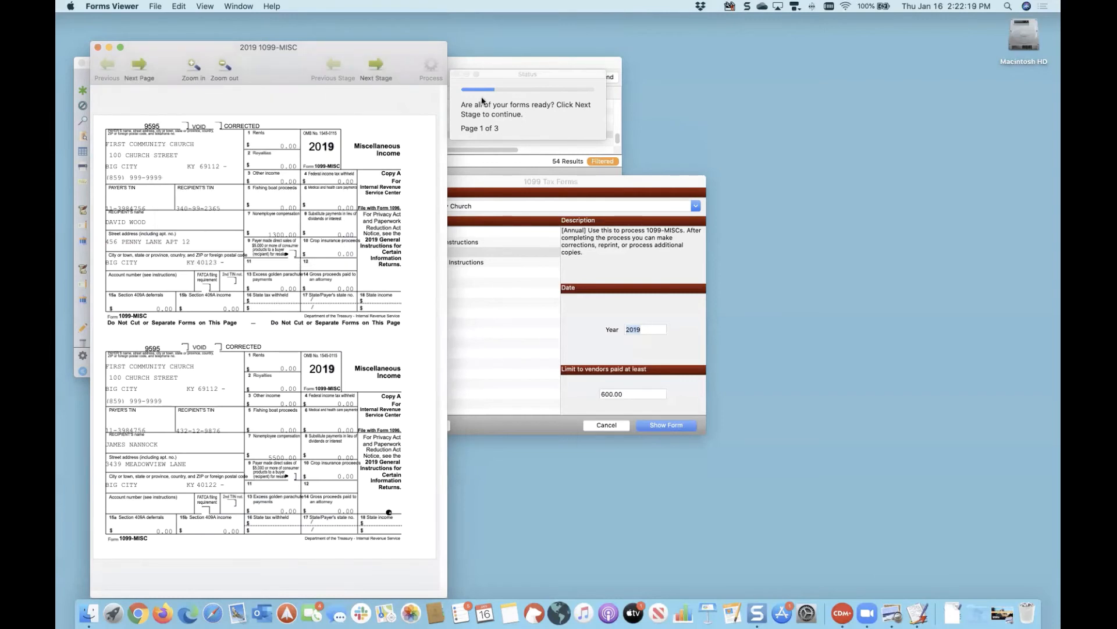
Step: Advance to the review stage, confirm reviewing page 2, and return to page 1
{"action": "left_click_drag", "start_coordinate": [540, 71], "coordinate": [540, 78]}
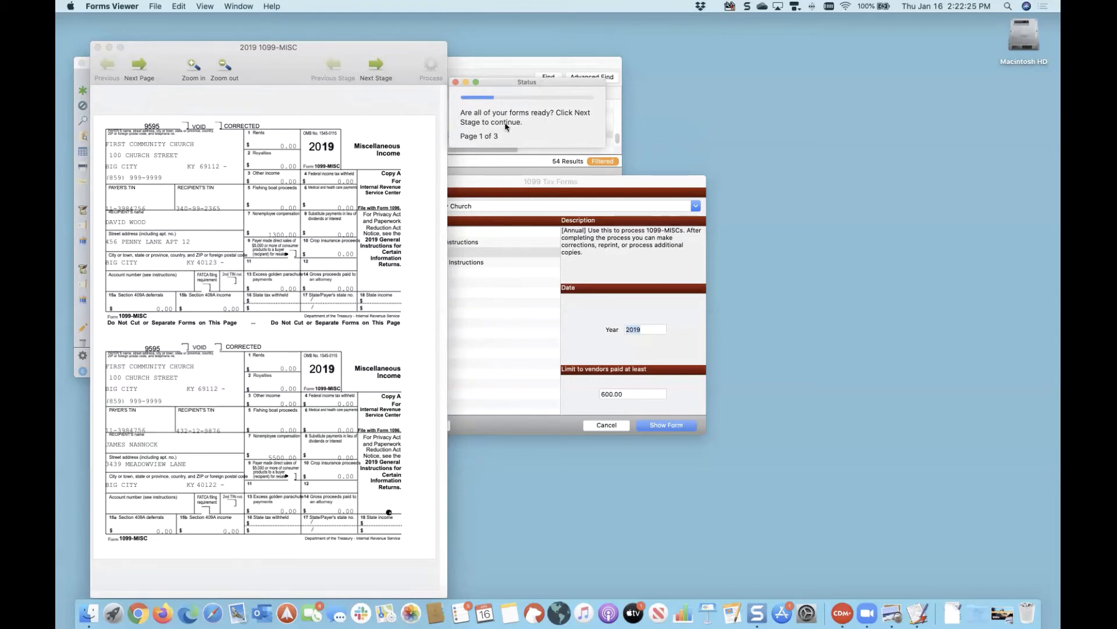
{"action": "left_click", "coordinate": [379, 68]}
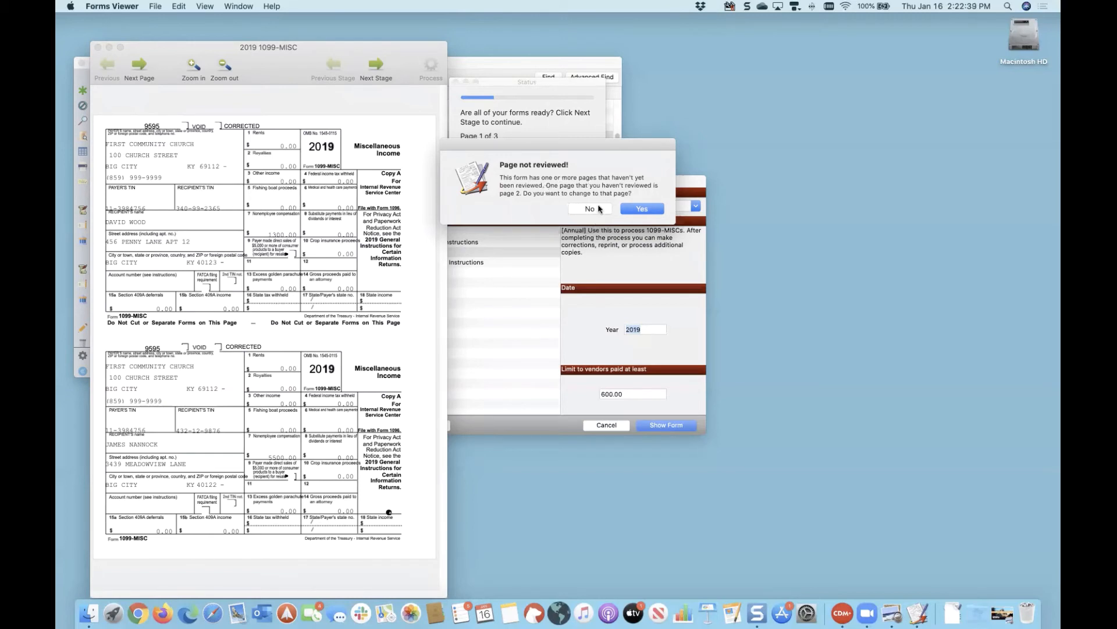
{"action": "left_click", "coordinate": [640, 209]}
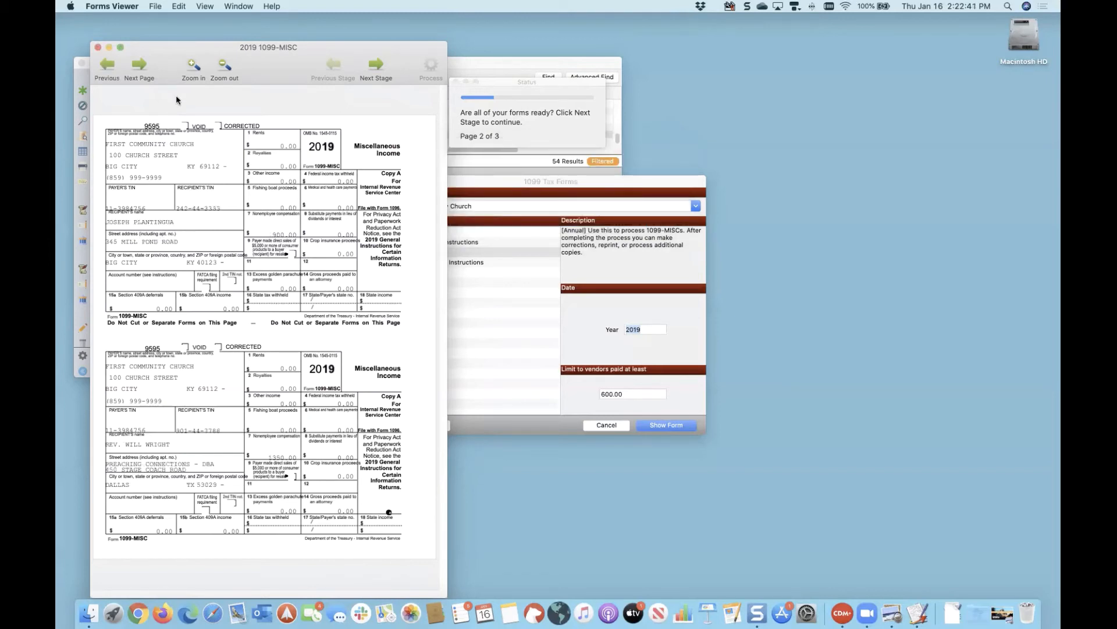
{"action": "left_click", "coordinate": [103, 63]}
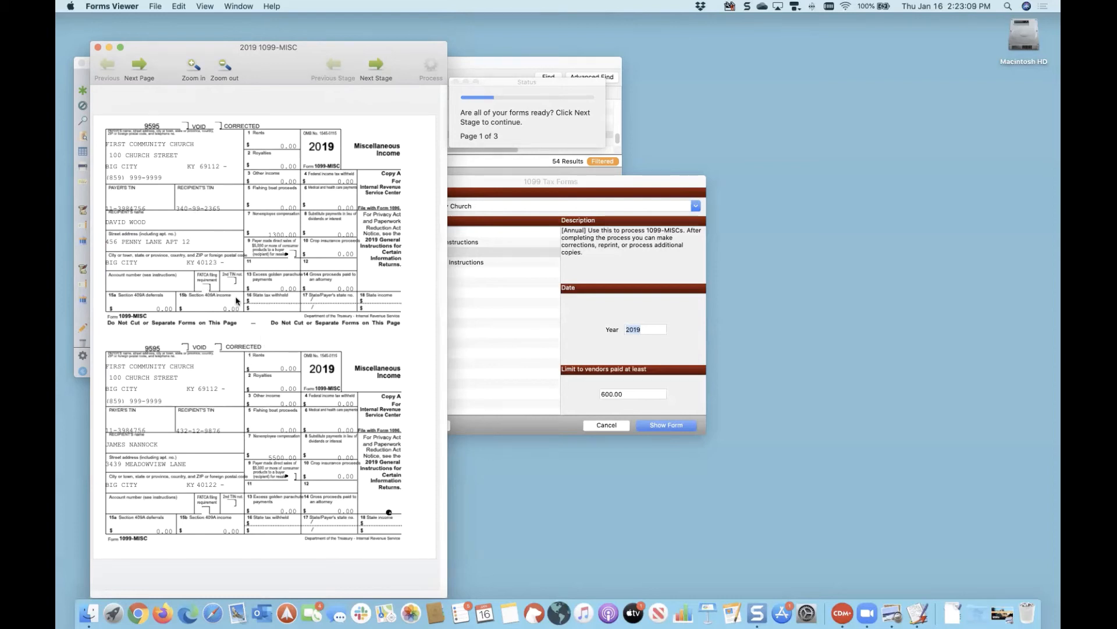
Step: Page through to page 3 of 3, mark the review done, and advance to final review
{"action": "left_click", "coordinate": [139, 66]}
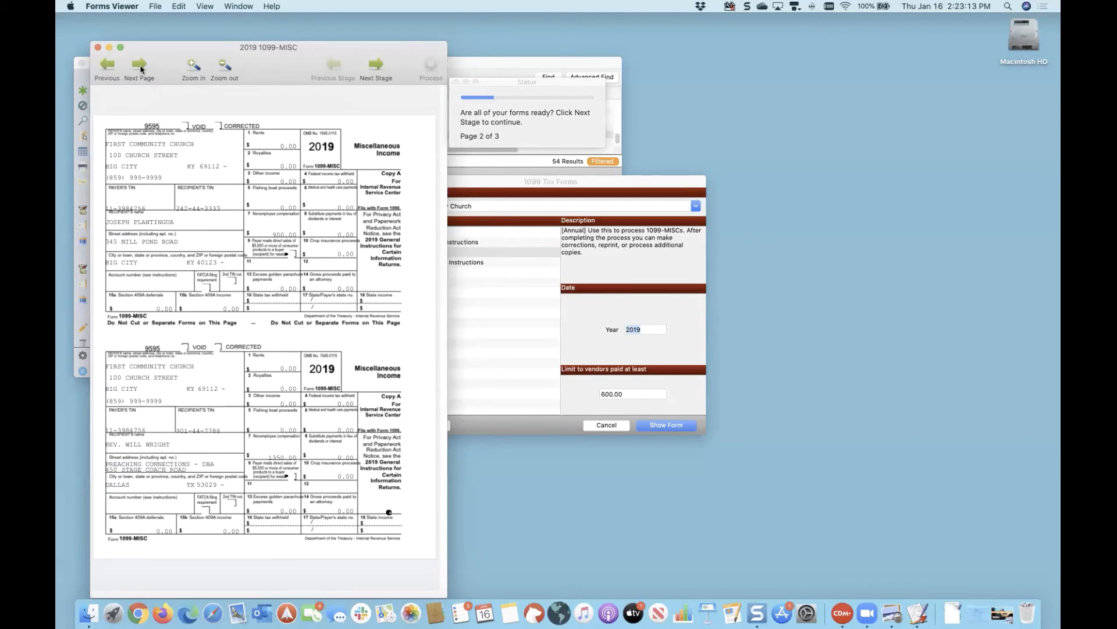
{"action": "left_click", "coordinate": [140, 67]}
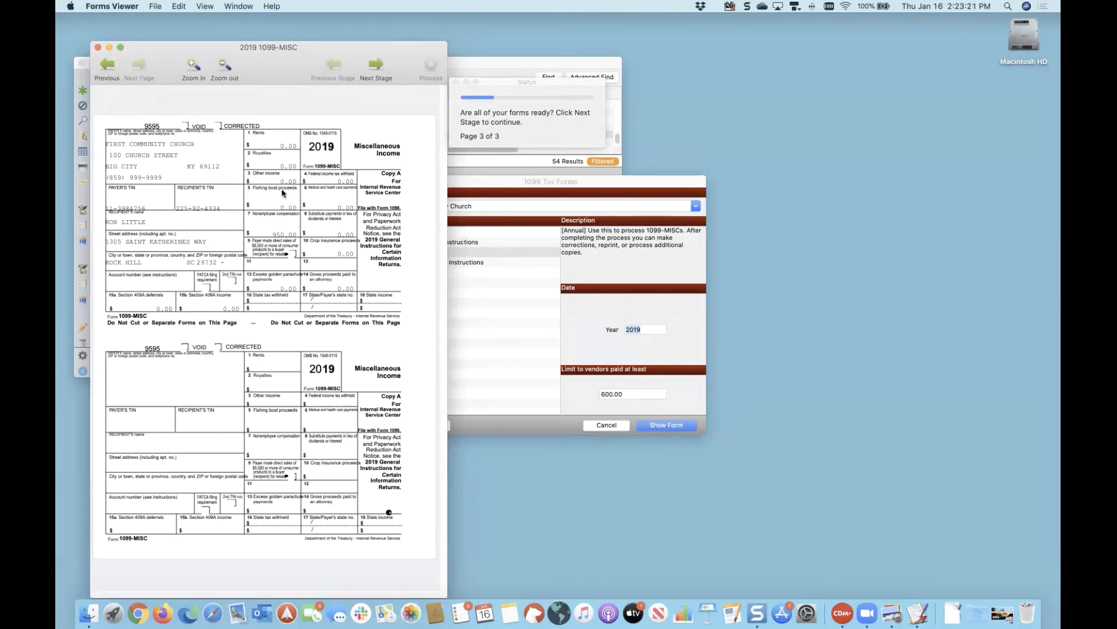
{"action": "left_click", "coordinate": [377, 65]}
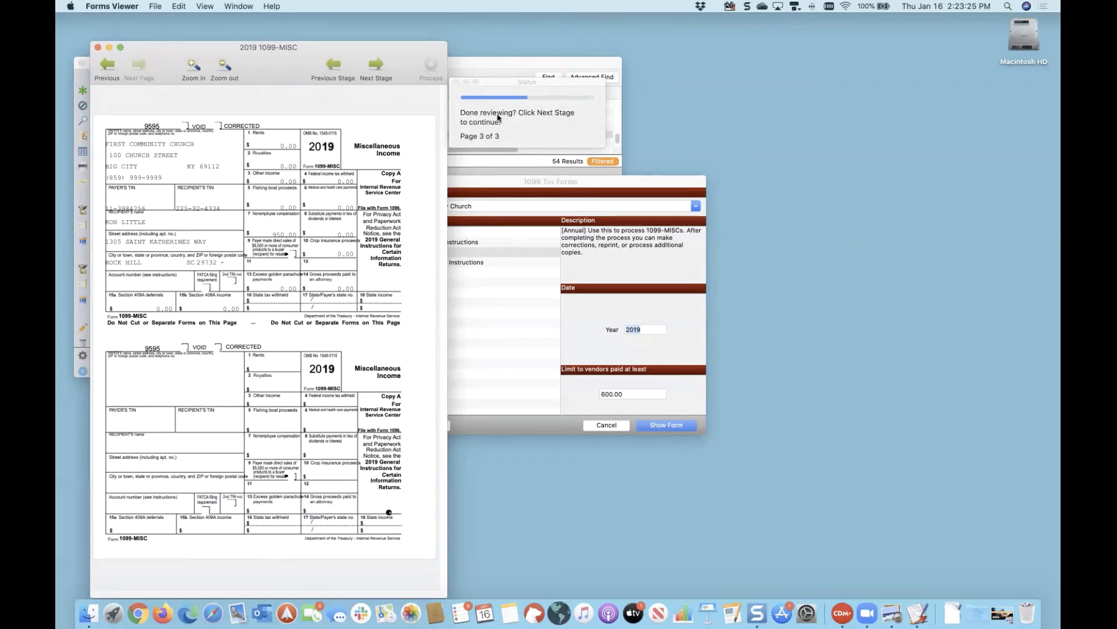
{"action": "left_click", "coordinate": [374, 67]}
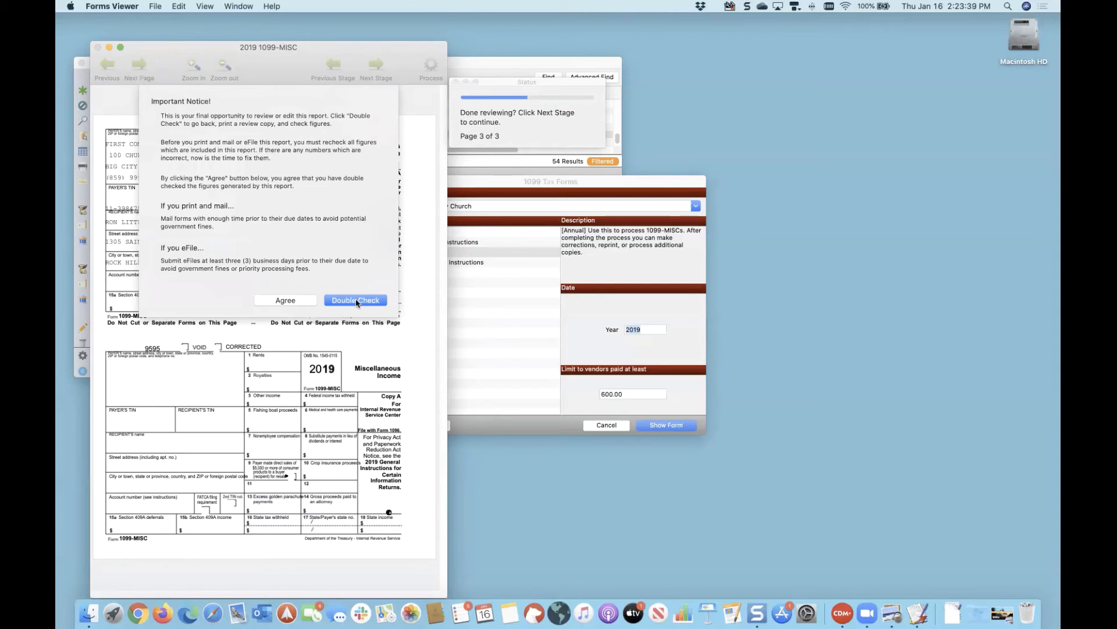
Step: Agree to the final-review Important Notice and bring up the 1099 Processing Options
{"action": "left_click", "coordinate": [281, 300]}
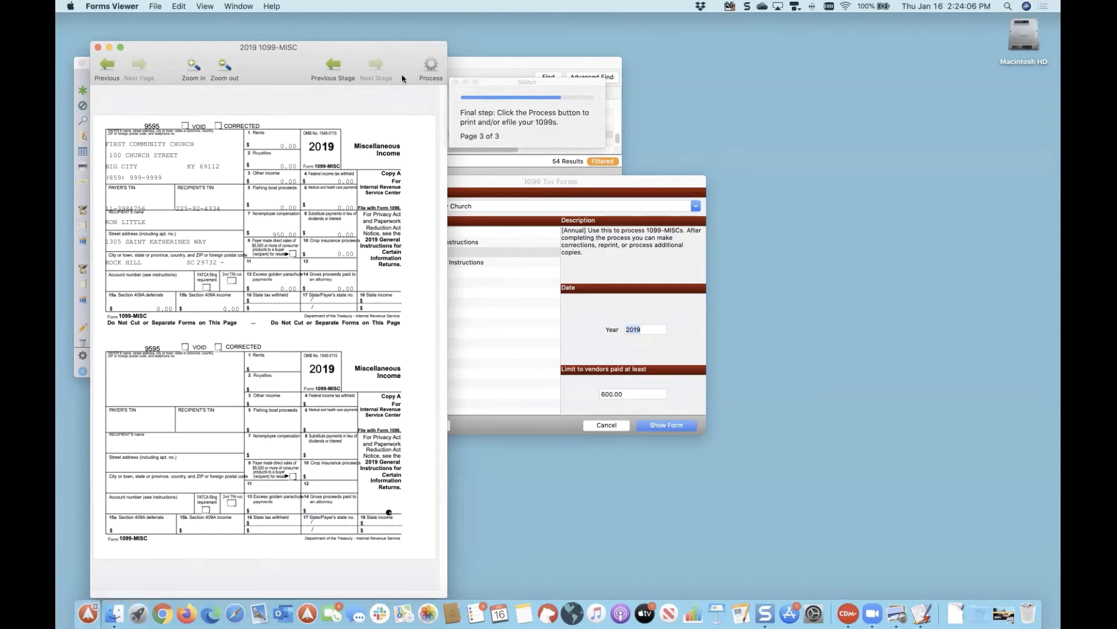
{"action": "left_click", "coordinate": [430, 65]}
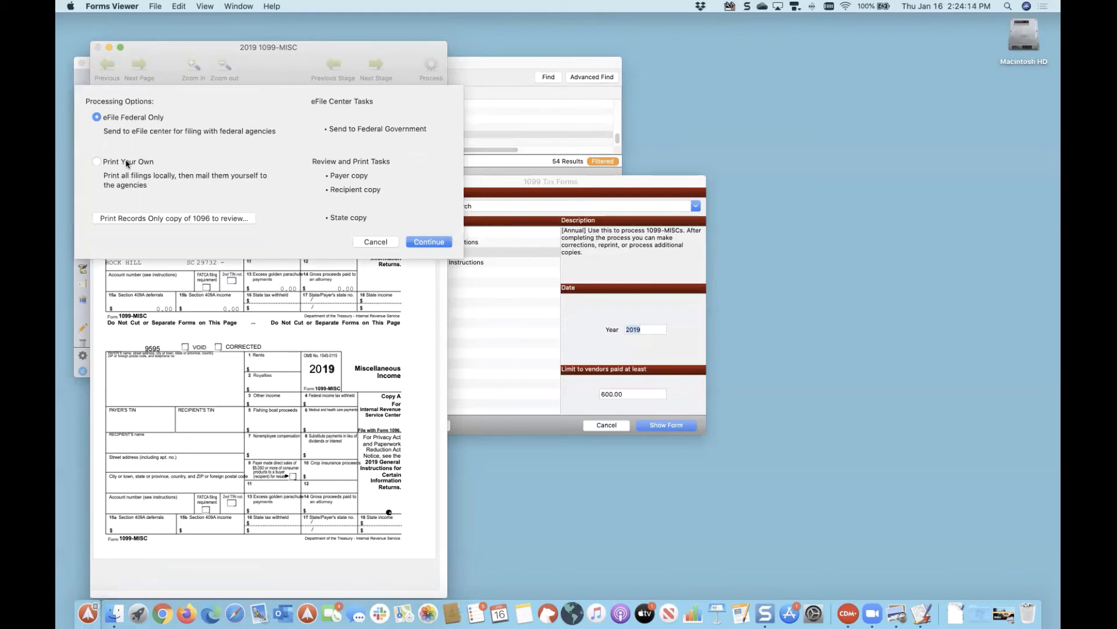
Step: Choose Print Your Own and print the Payer Records copies, 1 copy, all pages, via PDF options
{"action": "left_click", "coordinate": [96, 161]}
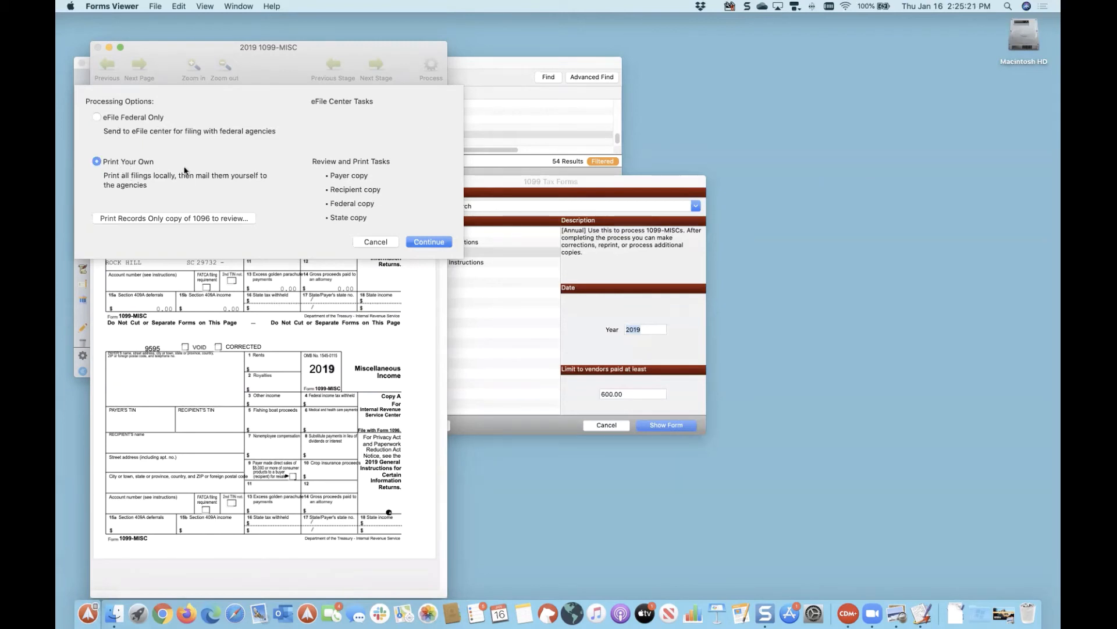
{"action": "left_click", "coordinate": [412, 242]}
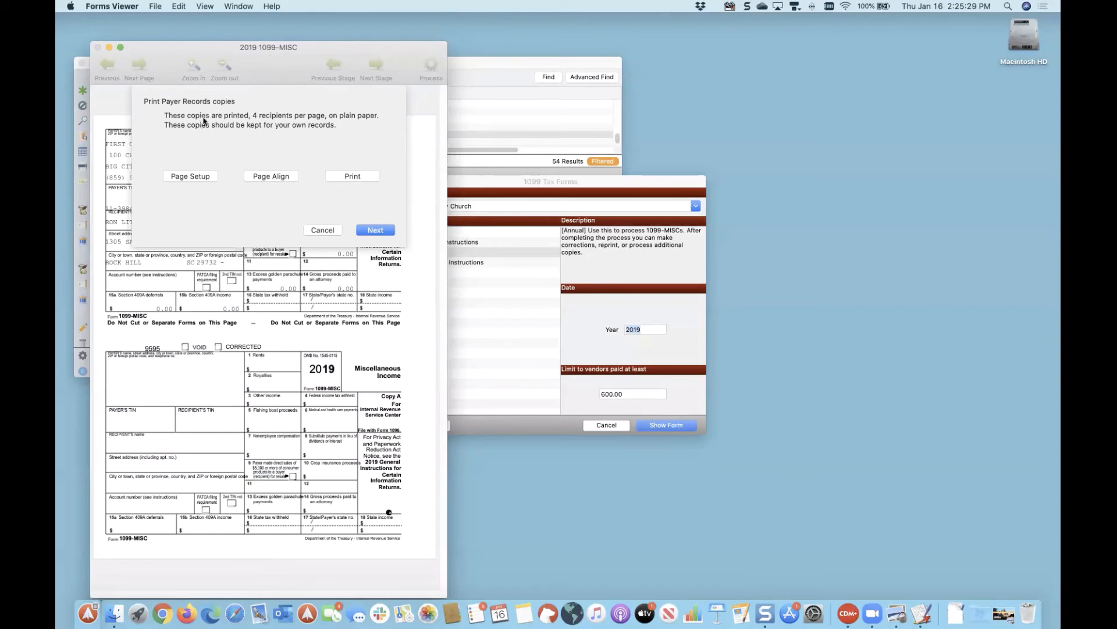
{"action": "left_click", "coordinate": [352, 176]}
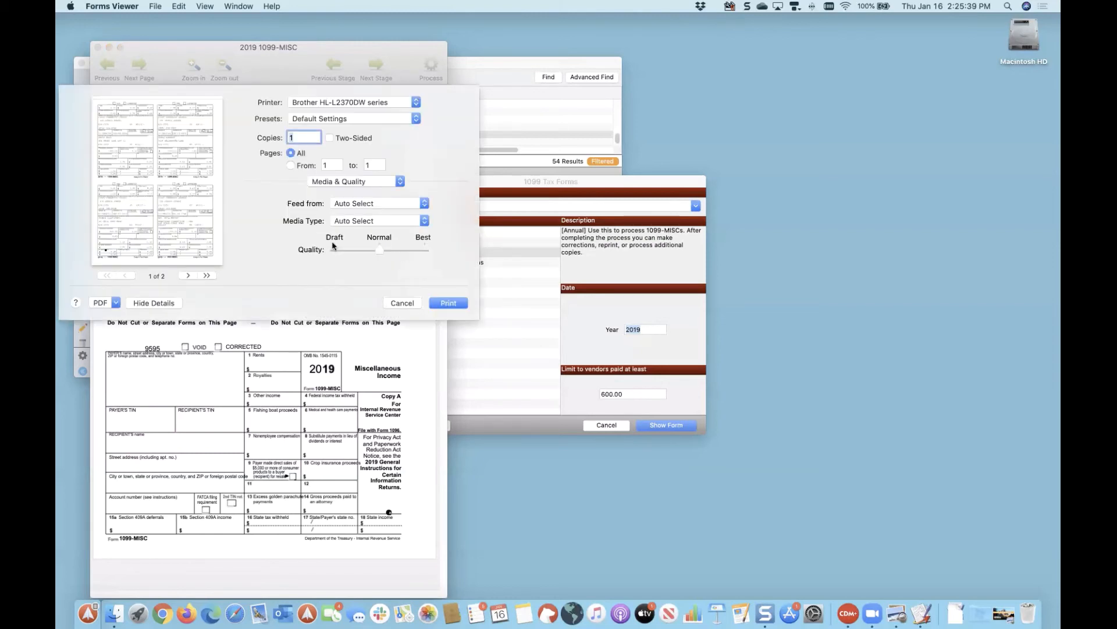
{"action": "left_click", "coordinate": [114, 304]}
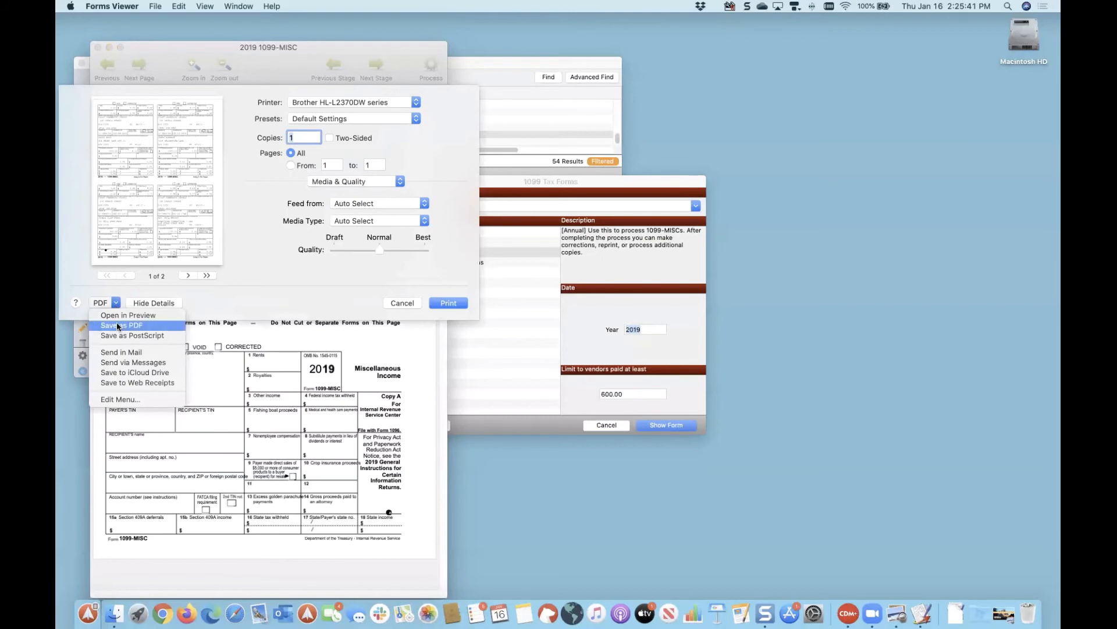
Step: Open the Payer Records copies as a two-page Preview PDF, look through it, and minimize it
{"action": "left_click", "coordinate": [120, 317]}
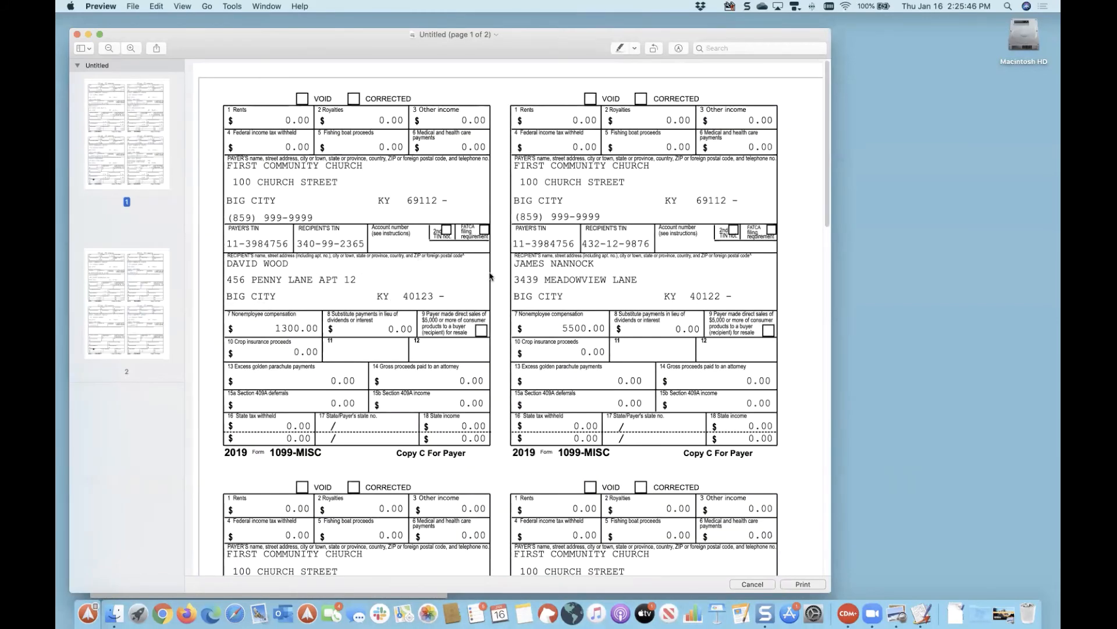
{"action": "scroll", "coordinate": [494, 272], "scroll_direction": "down", "scroll_amount": 3}
{"action": "scroll", "coordinate": [495, 272], "scroll_direction": "down", "scroll_amount": 10}
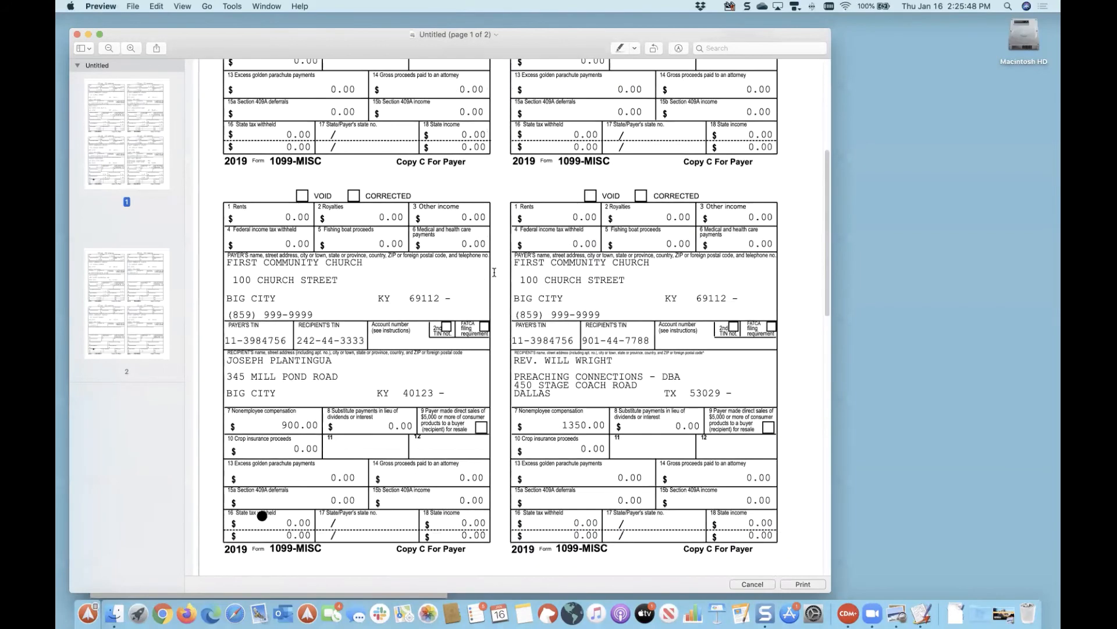
{"action": "scroll", "coordinate": [494, 271], "scroll_direction": "down", "scroll_amount": 10}
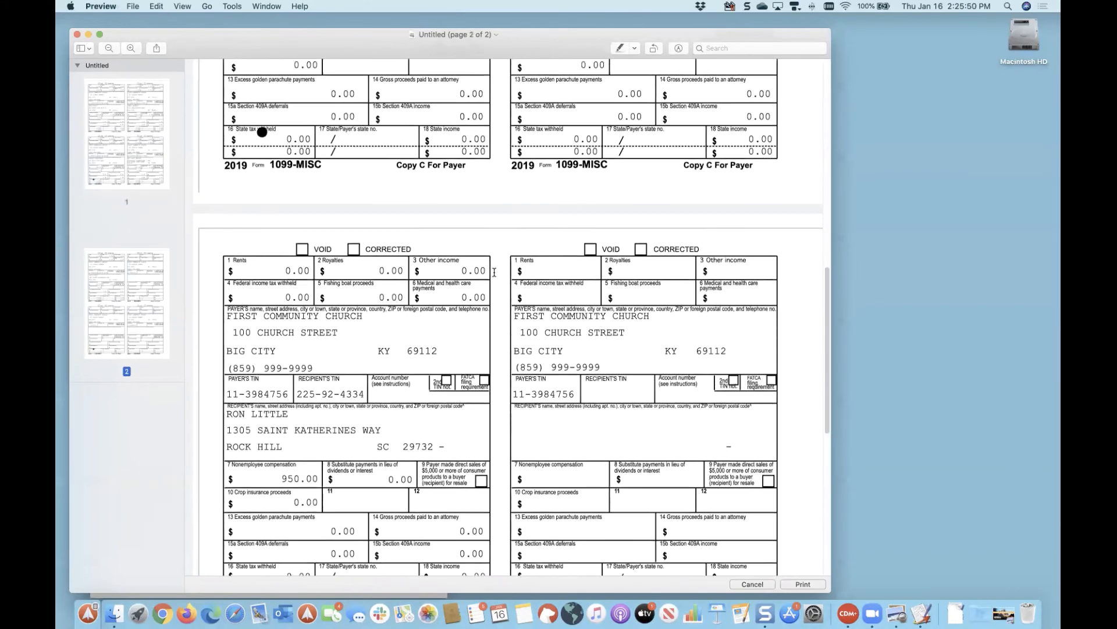
{"action": "scroll", "coordinate": [494, 272], "scroll_direction": "down", "scroll_amount": 8}
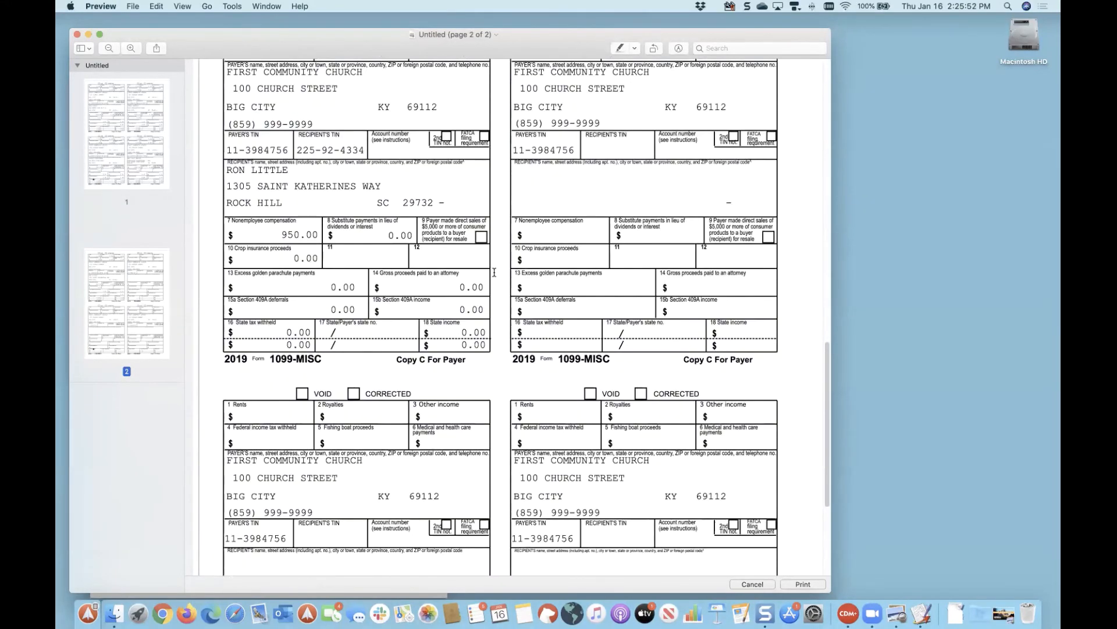
{"action": "scroll", "coordinate": [494, 271], "scroll_direction": "up", "scroll_amount": 9}
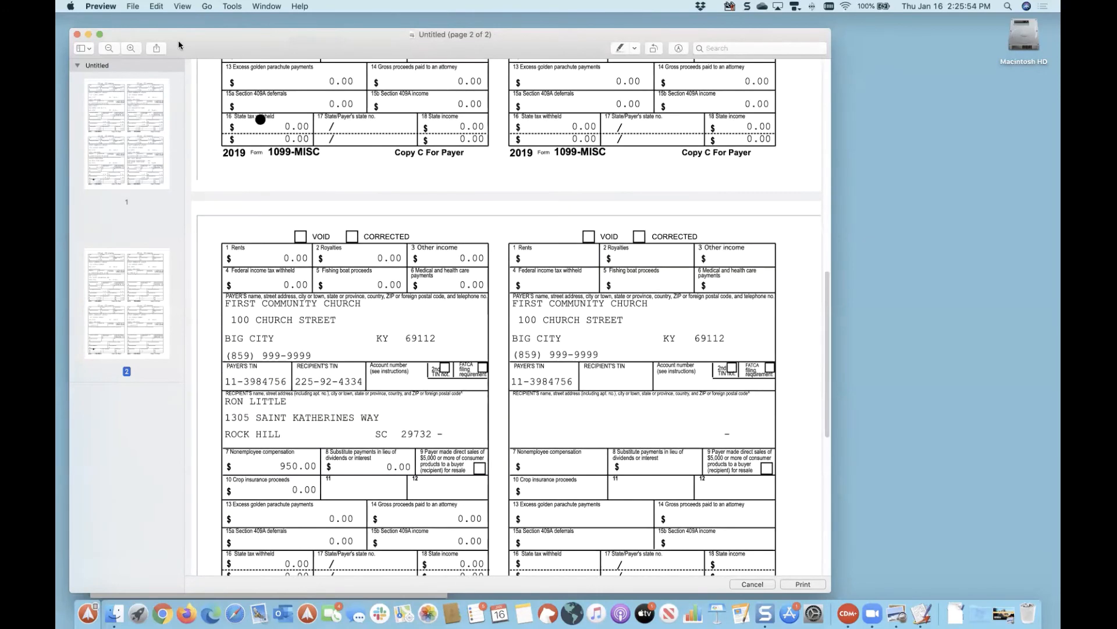
{"action": "left_click", "coordinate": [87, 34]}
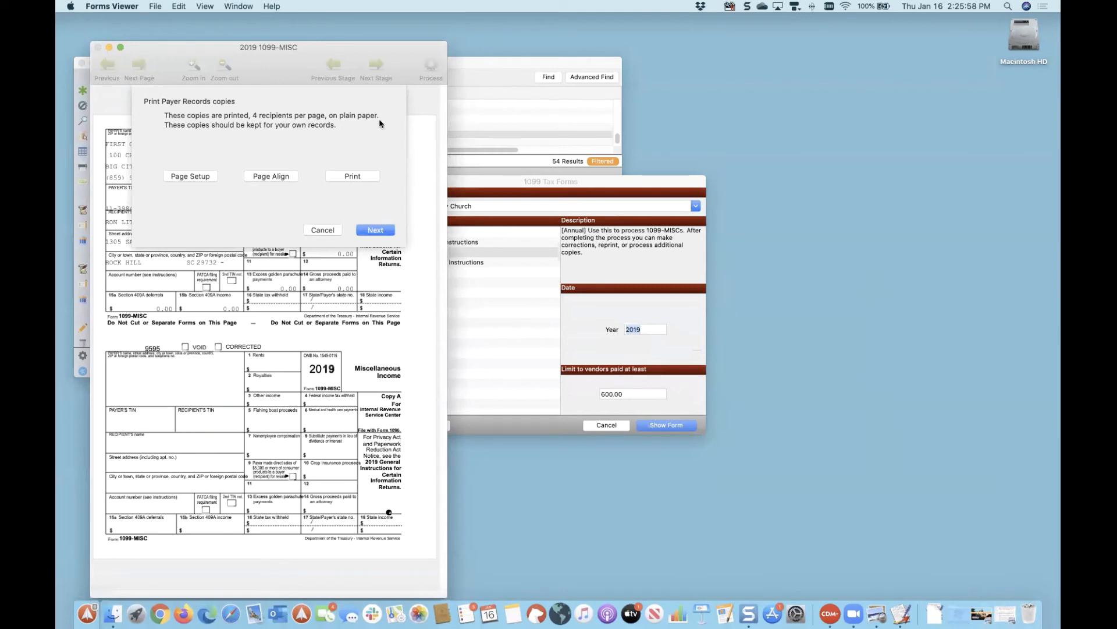
Step: Advance to the Federal copies step and start printing all 3 pages to PDF
{"action": "left_click", "coordinate": [375, 232]}
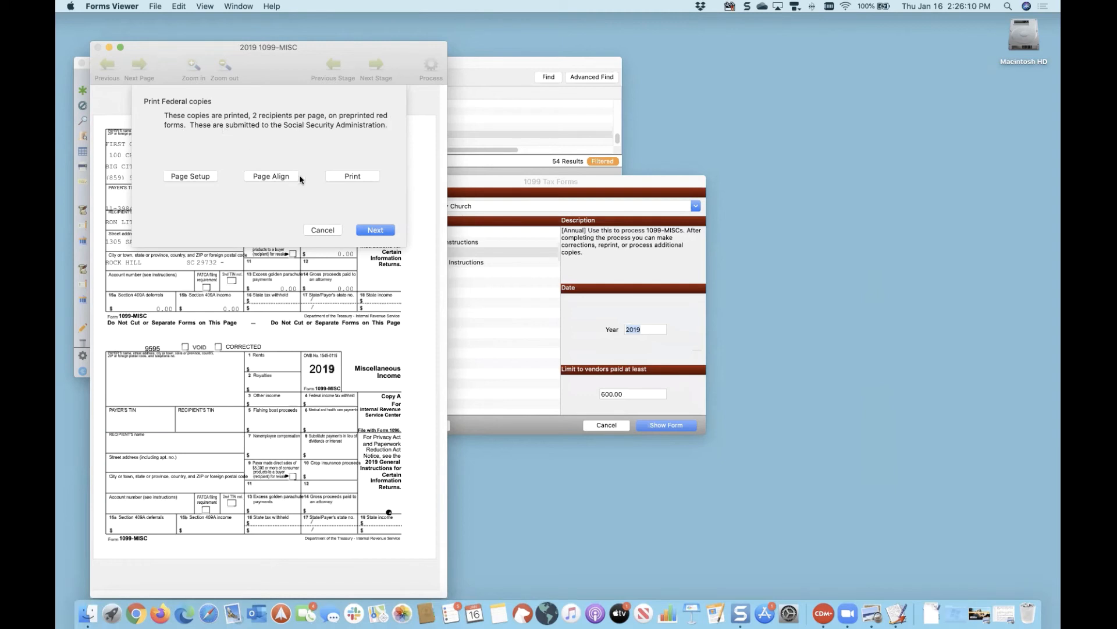
{"action": "left_click", "coordinate": [337, 176]}
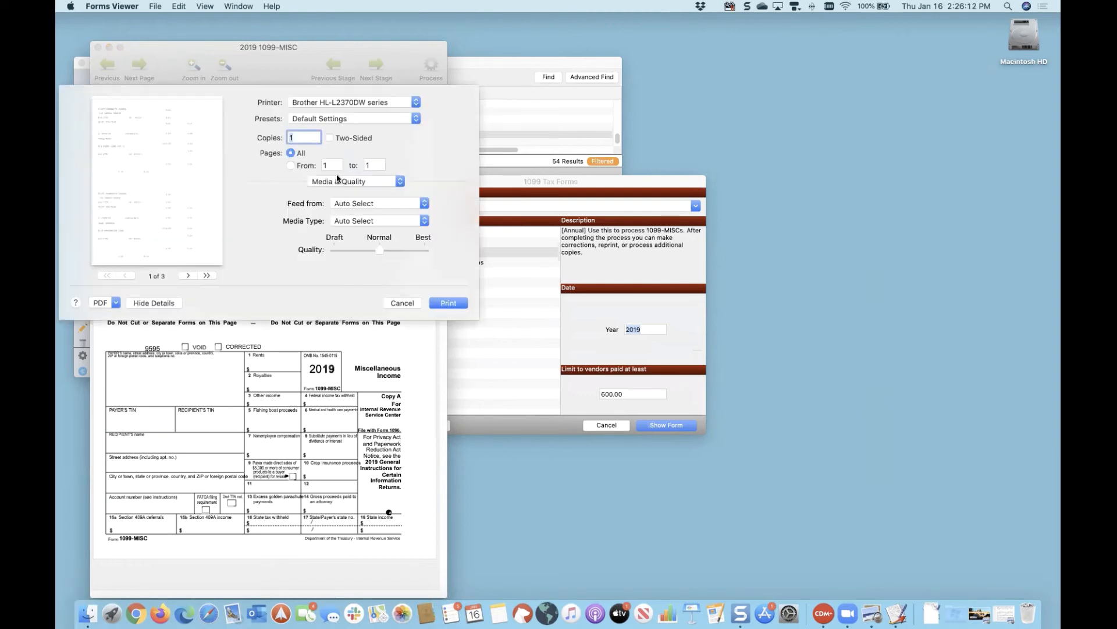
{"action": "left_click", "coordinate": [116, 303]}
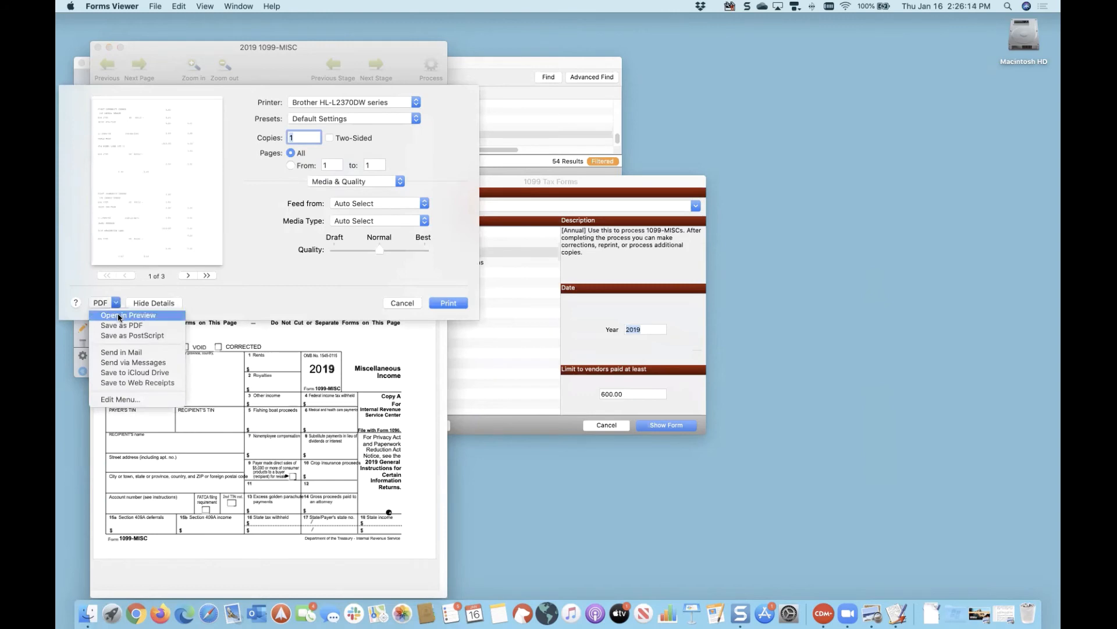
Step: Open the Federal copies as a three-page Preview PDF, scroll through it, and minimize it
{"action": "left_click", "coordinate": [128, 314]}
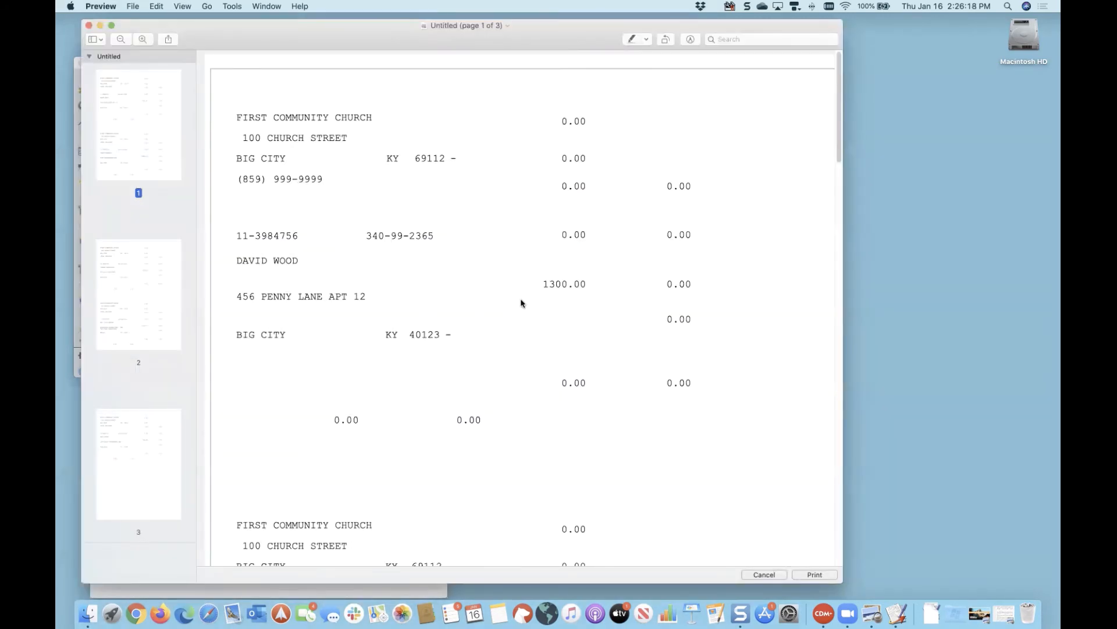
{"action": "scroll", "coordinate": [523, 308], "scroll_direction": "down", "scroll_amount": 8}
{"action": "scroll", "coordinate": [523, 308], "scroll_direction": "down", "scroll_amount": 10}
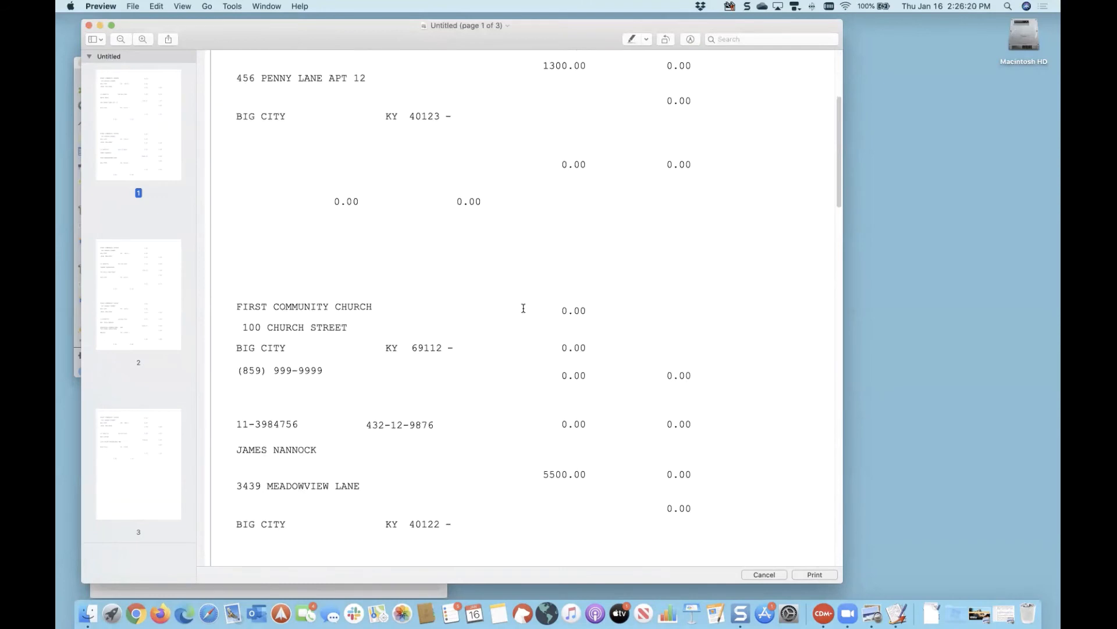
{"action": "scroll", "coordinate": [524, 308], "scroll_direction": "down", "scroll_amount": 20}
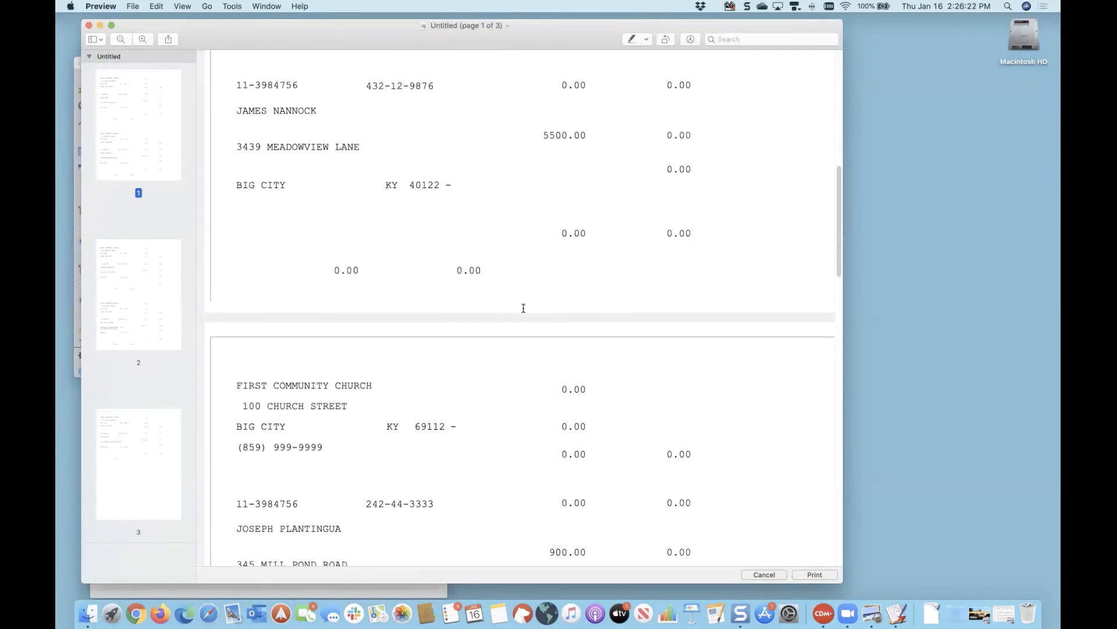
{"action": "scroll", "coordinate": [523, 308], "scroll_direction": "down", "scroll_amount": 11}
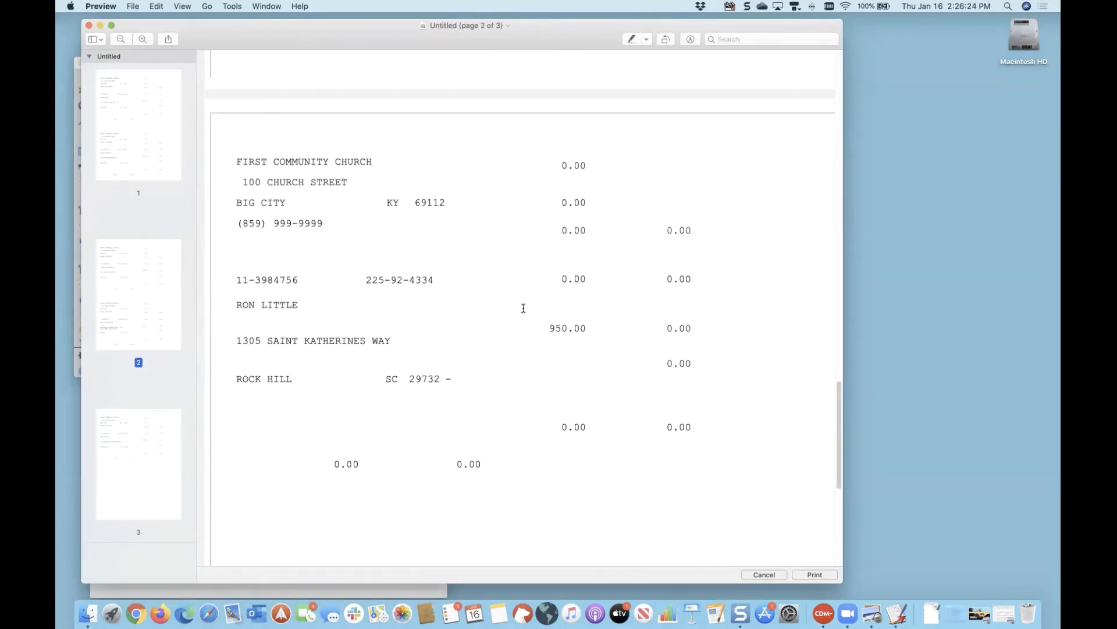
{"action": "scroll", "coordinate": [523, 308], "scroll_direction": "up", "scroll_amount": 20}
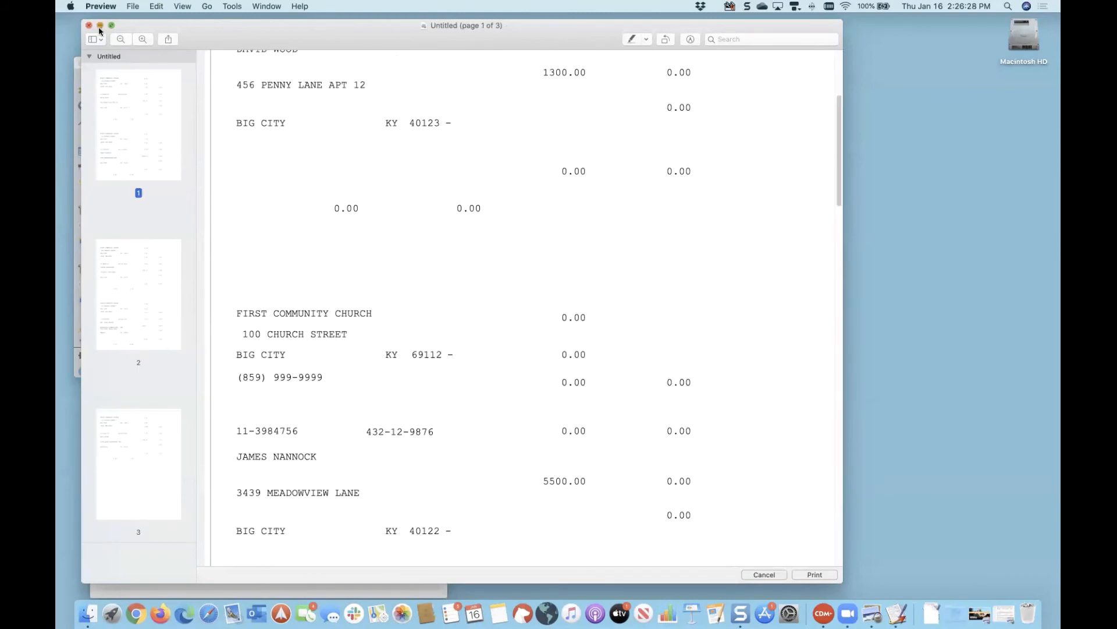
{"action": "left_click", "coordinate": [99, 26]}
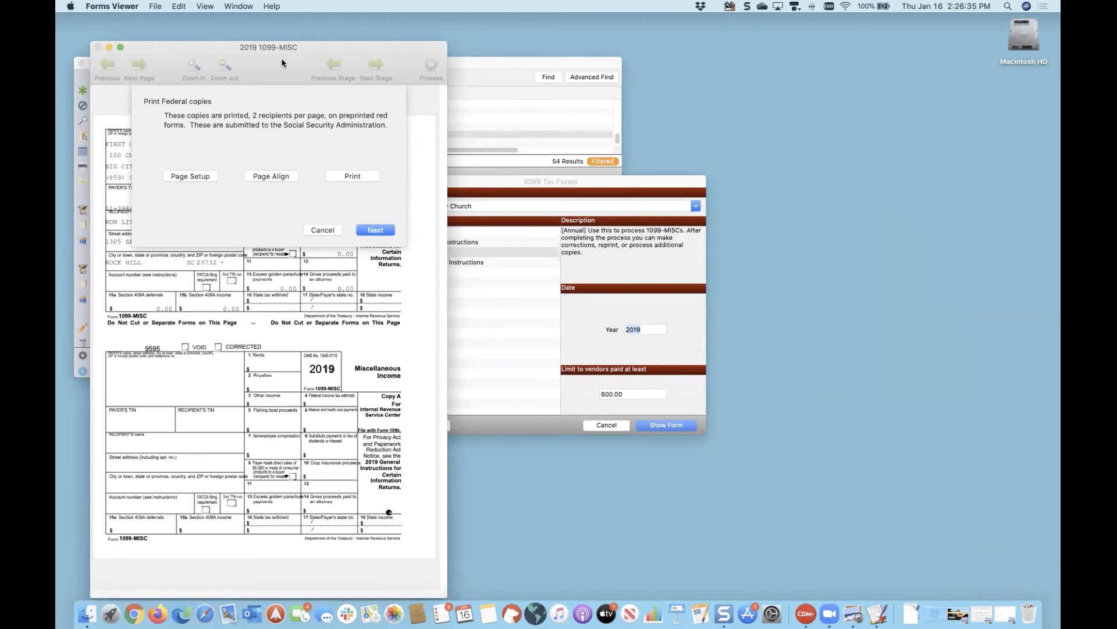
Step: Cancel the Print Federal copies step, back to the 2019 1099-MISC forms page, and bring up the File menu
{"action": "left_click", "coordinate": [180, 6]}
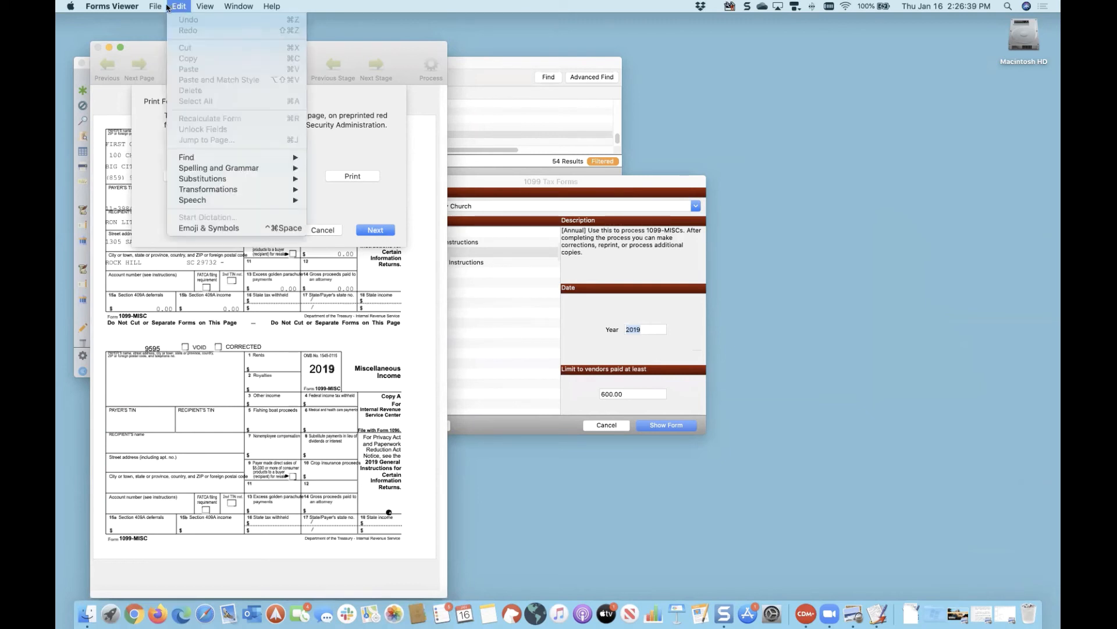
{"action": "left_click", "coordinate": [159, 6]}
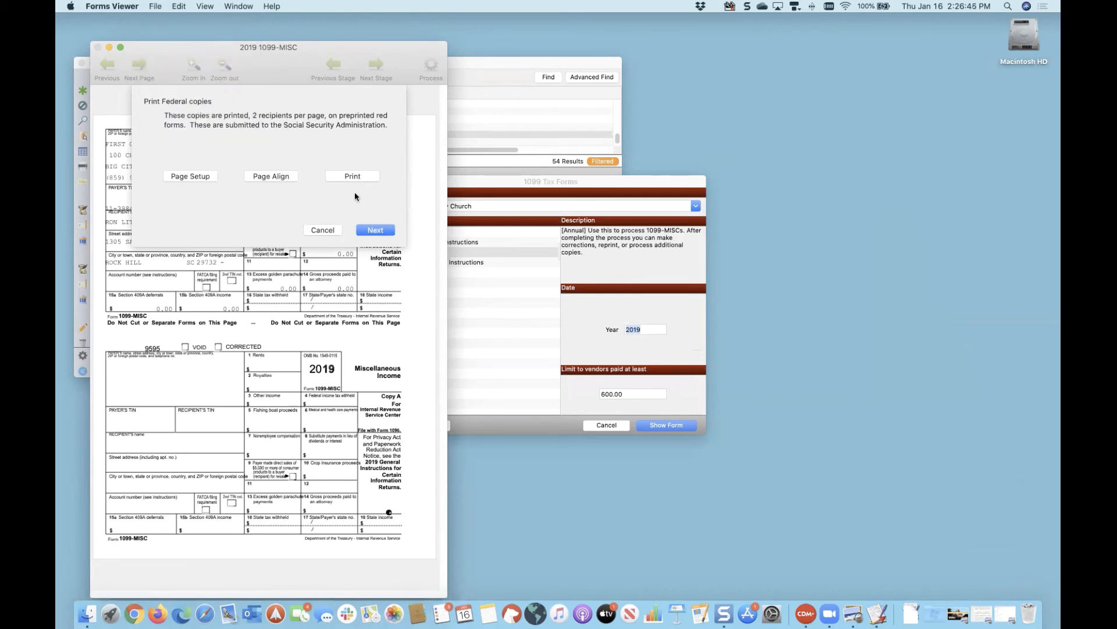
{"action": "left_click", "coordinate": [327, 230]}
{"action": "left_click", "coordinate": [156, 7]}
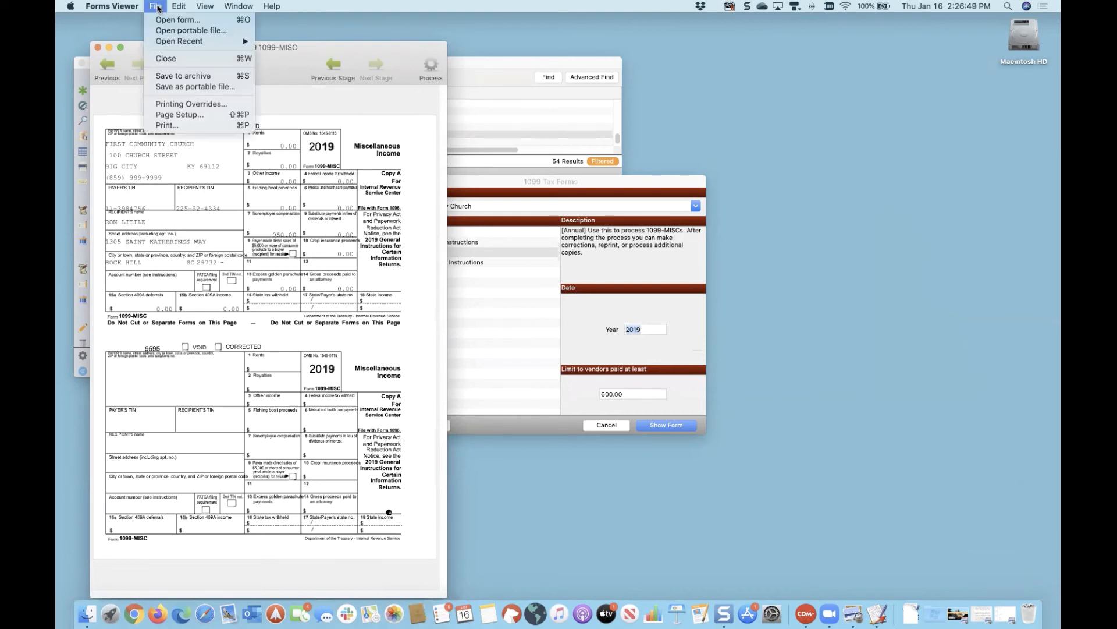
Step: Leave the printing overrides (Horizontal -0.2 inches) unchanged and restart processing with Print Your Own
{"action": "left_click", "coordinate": [172, 106]}
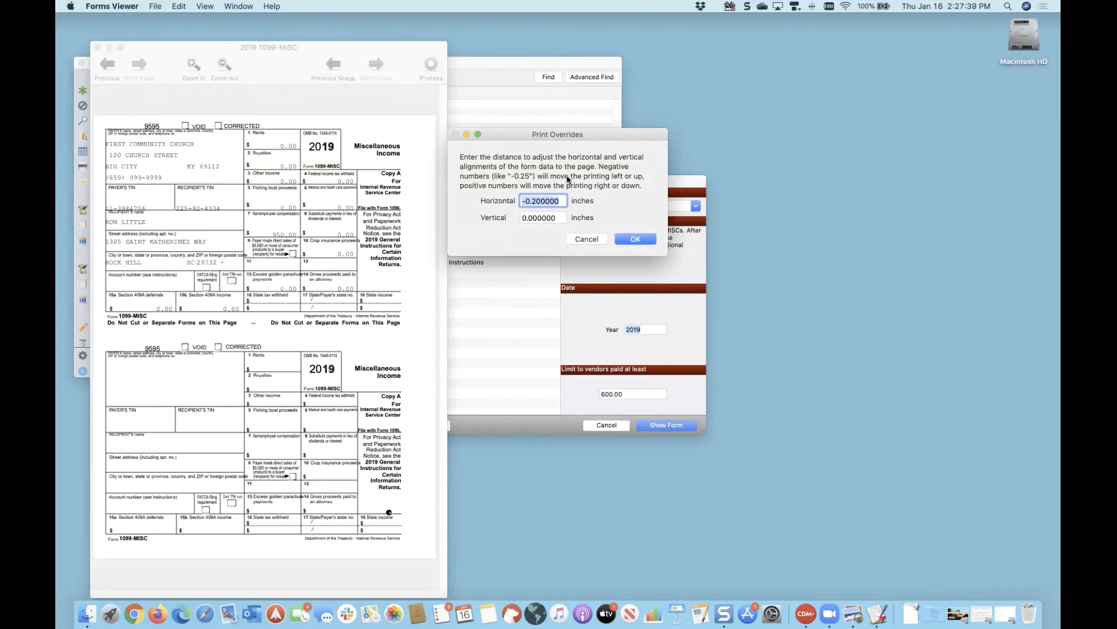
{"action": "left_click", "coordinate": [586, 239]}
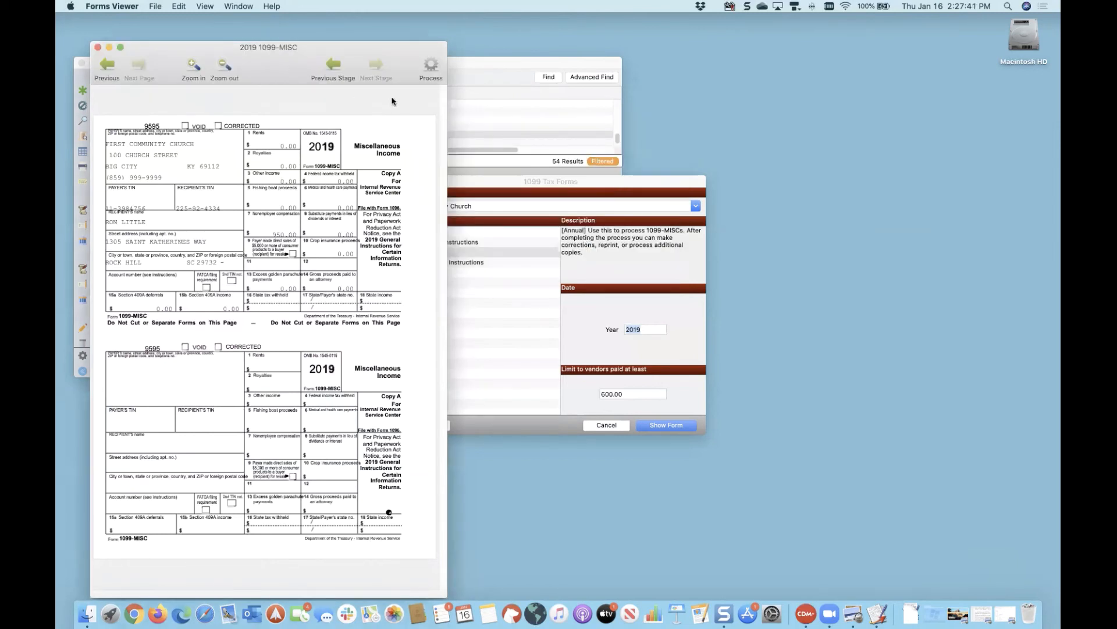
{"action": "left_click", "coordinate": [432, 67]}
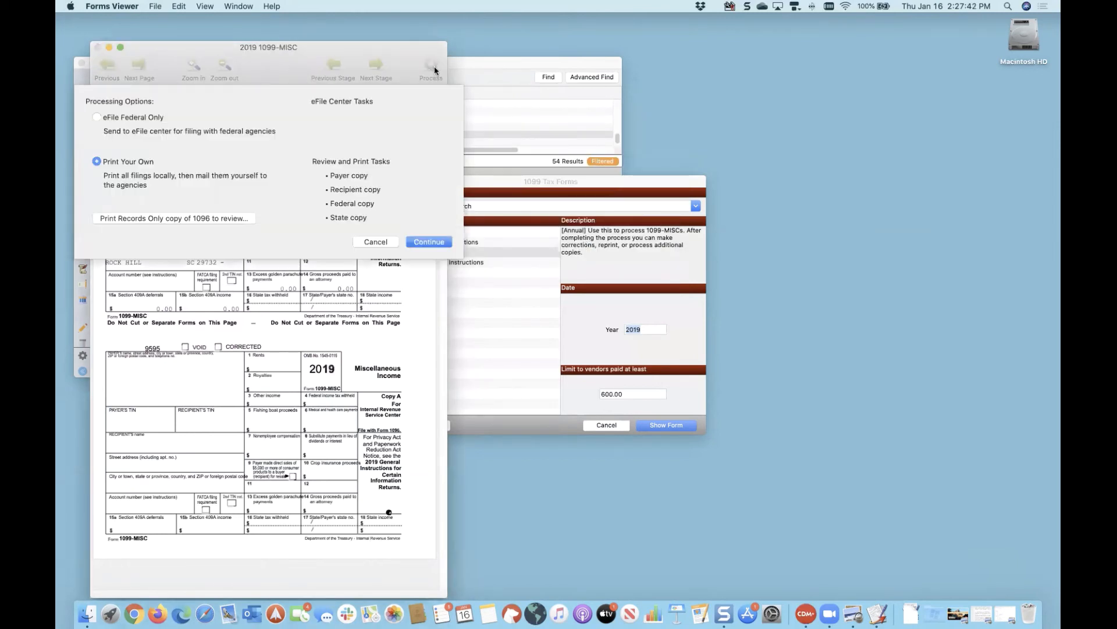
{"action": "left_click", "coordinate": [427, 242]}
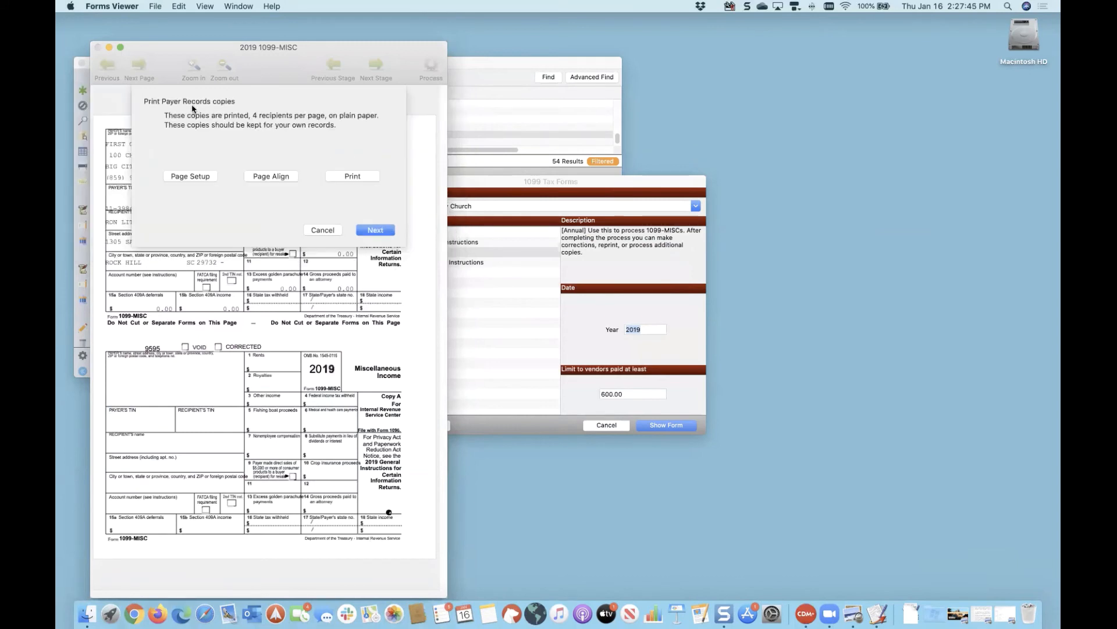
Step: Skip past the Payer Records and Federal copies and print the two-page State copies
{"action": "left_click", "coordinate": [372, 230]}
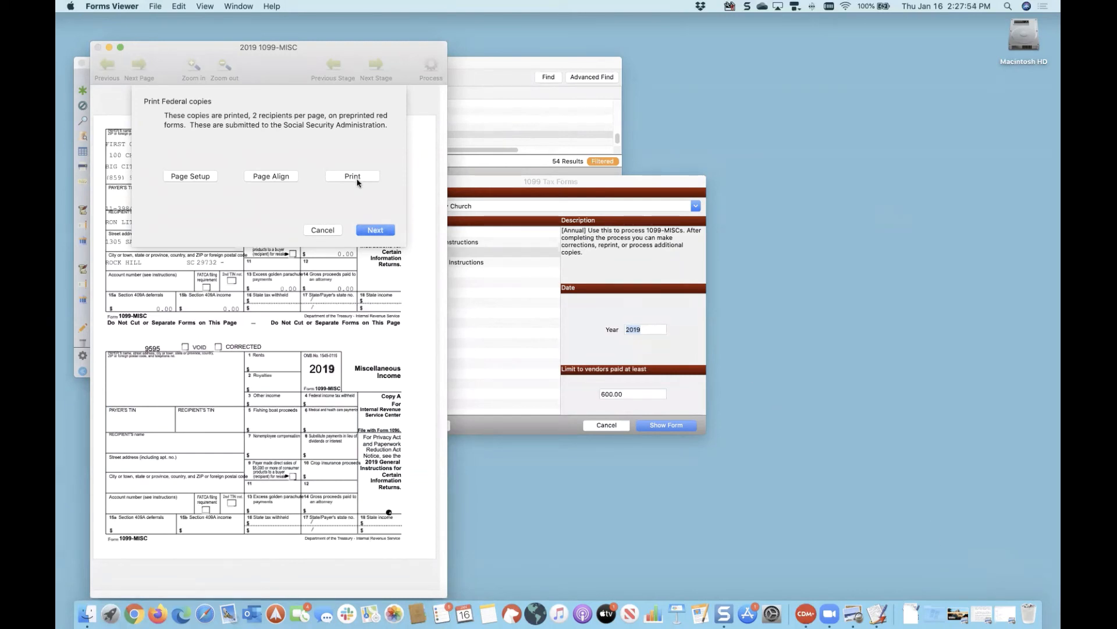
{"action": "left_click", "coordinate": [374, 231]}
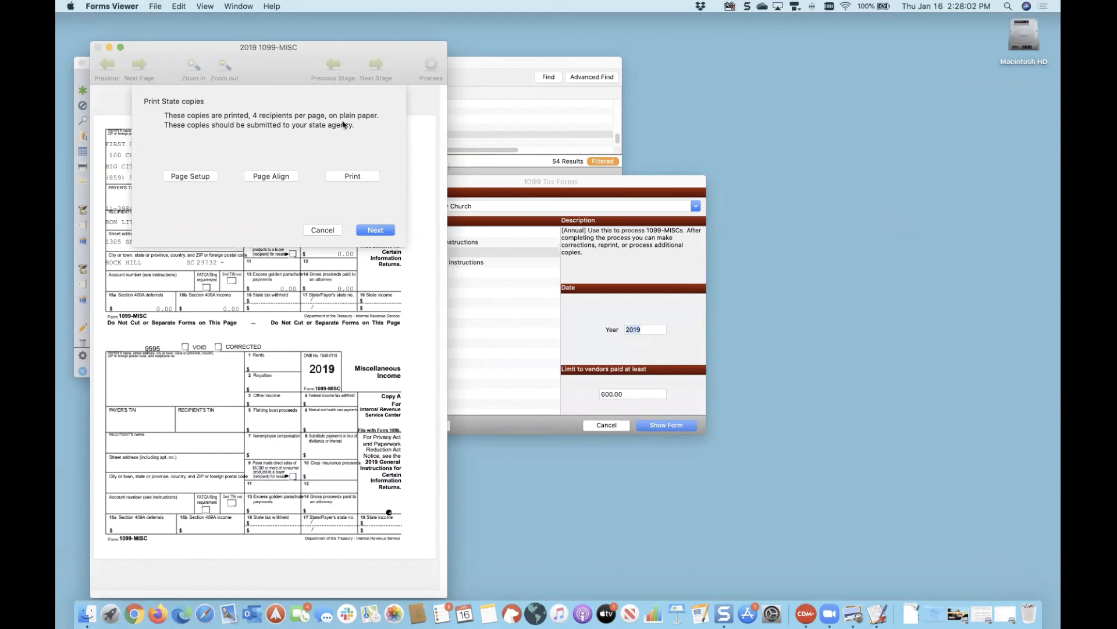
{"action": "left_click", "coordinate": [353, 176]}
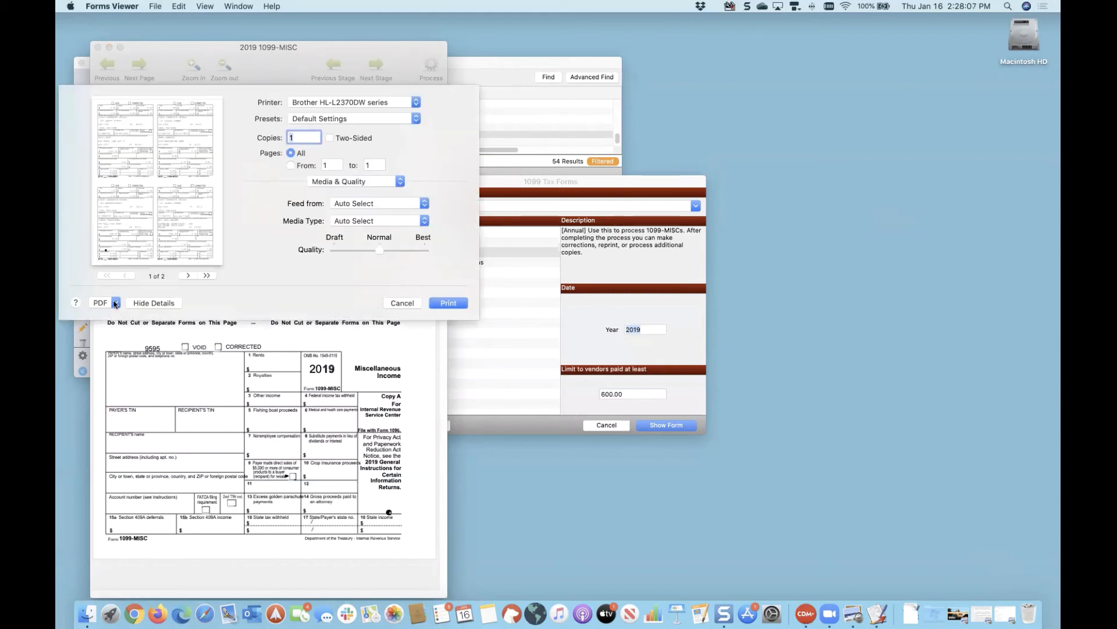
Step: Open the State copies as a two-page Preview PDF, review it, minimize it, and cancel the print dialog
{"action": "left_click", "coordinate": [115, 302]}
{"action": "left_click", "coordinate": [129, 314]}
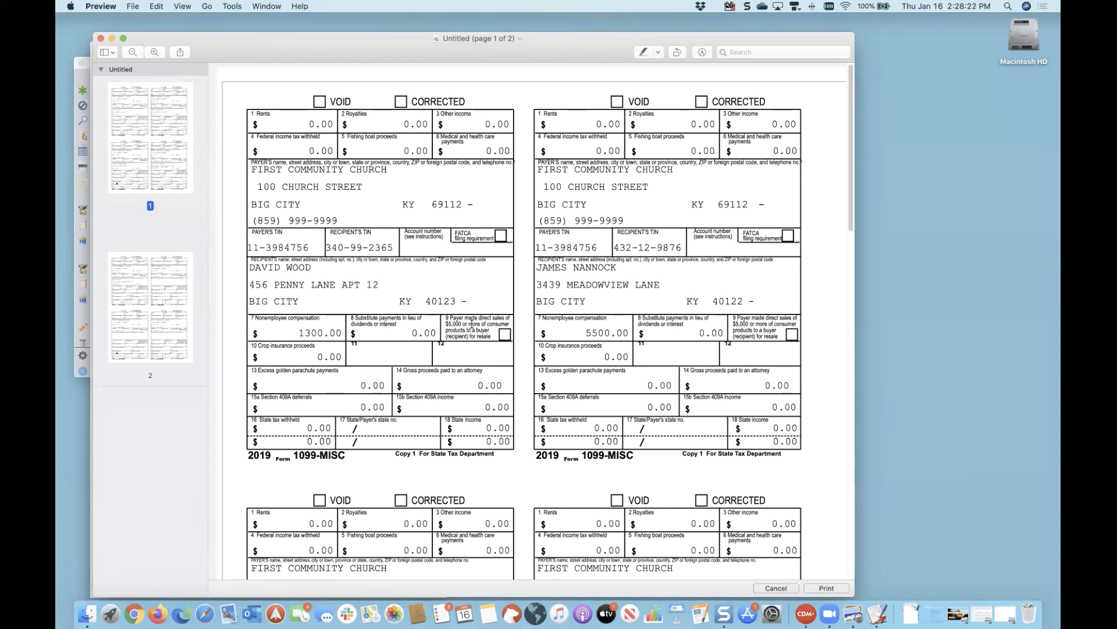
{"action": "scroll", "coordinate": [472, 320], "scroll_direction": "down", "scroll_amount": 15}
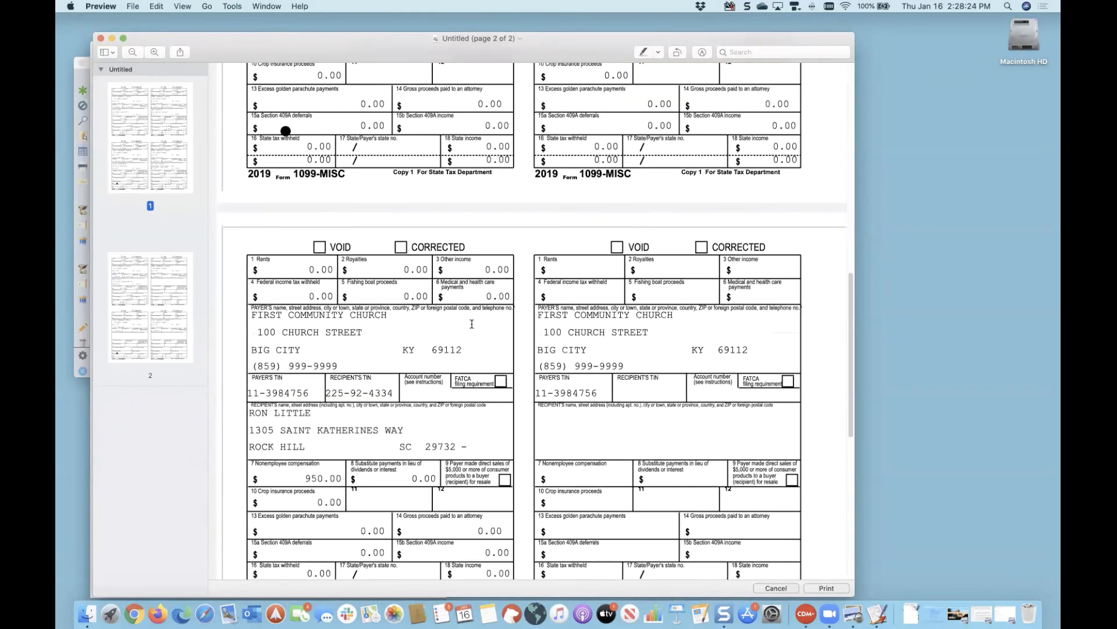
{"action": "scroll", "coordinate": [472, 323], "scroll_direction": "down", "scroll_amount": 10}
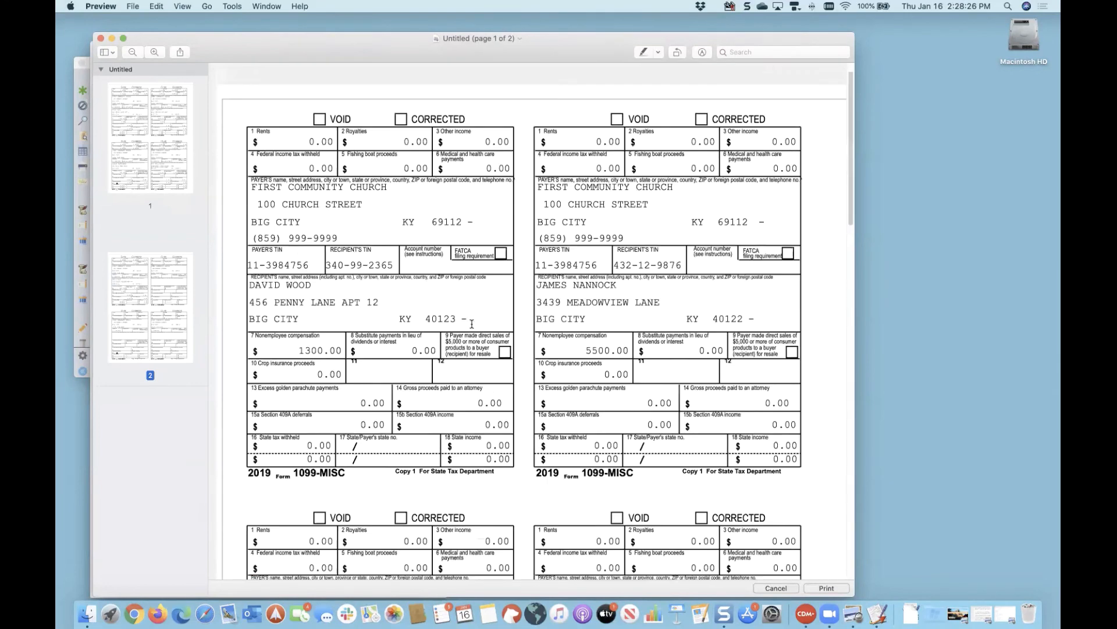
{"action": "scroll", "coordinate": [472, 324], "scroll_direction": "down", "scroll_amount": 3}
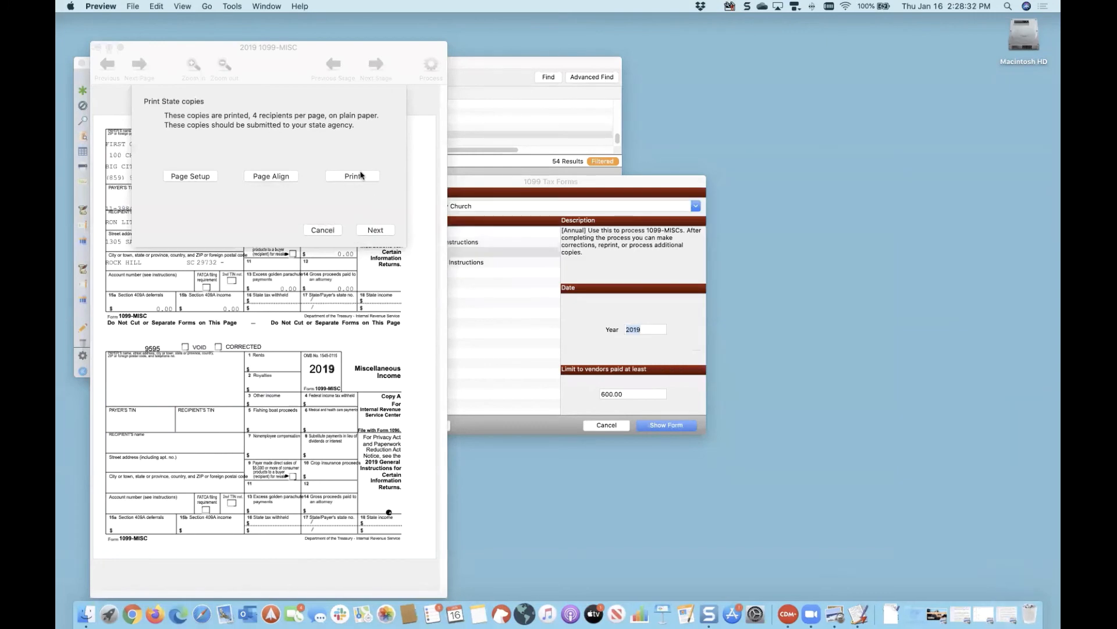
{"action": "left_click", "coordinate": [361, 175]}
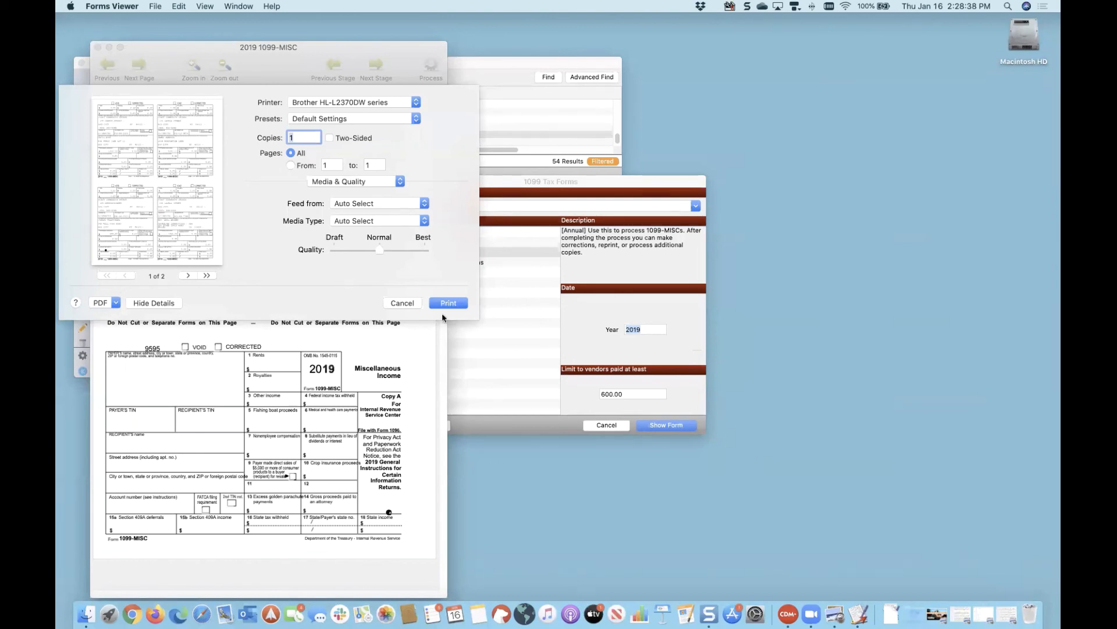
{"action": "left_click", "coordinate": [401, 304]}
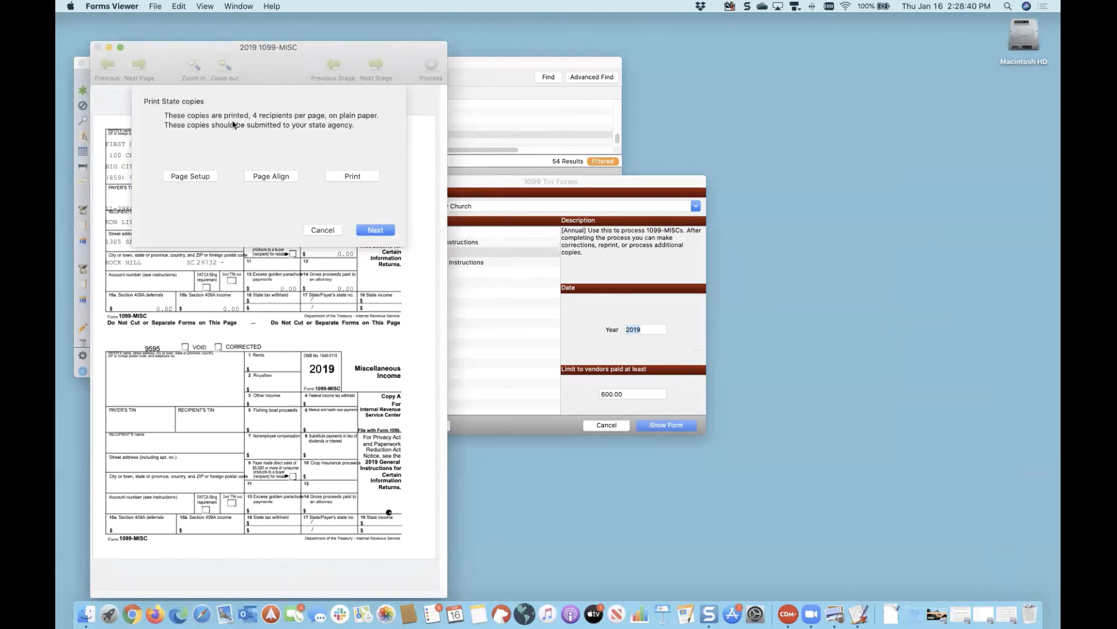
Step: Advance to the Recipient copies step and print them to a Preview PDF
{"action": "left_click", "coordinate": [373, 231]}
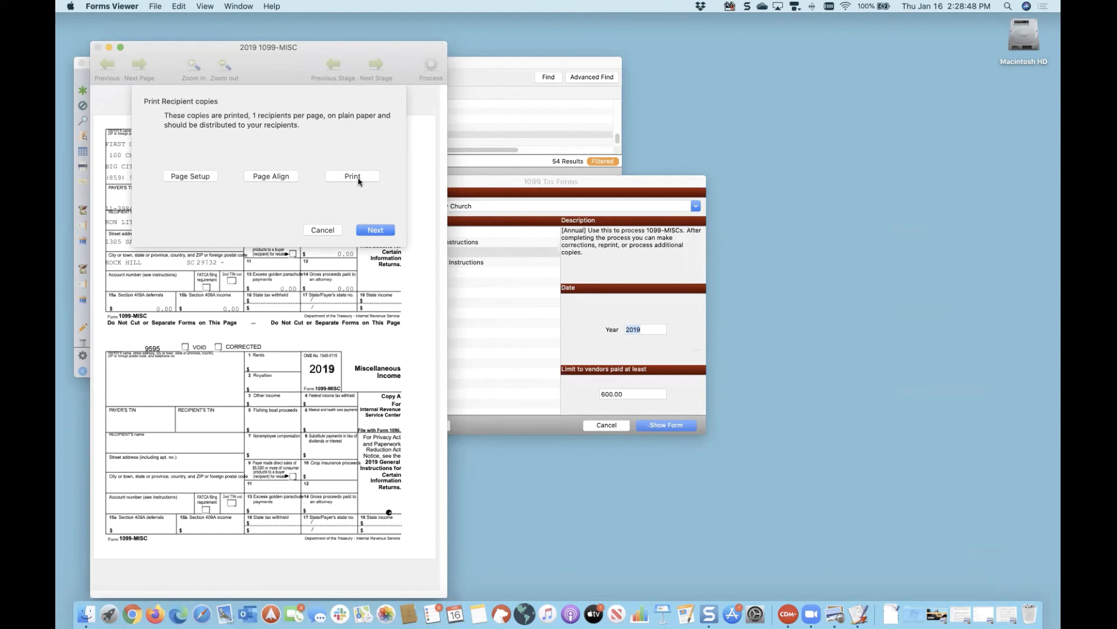
{"action": "left_click", "coordinate": [358, 179]}
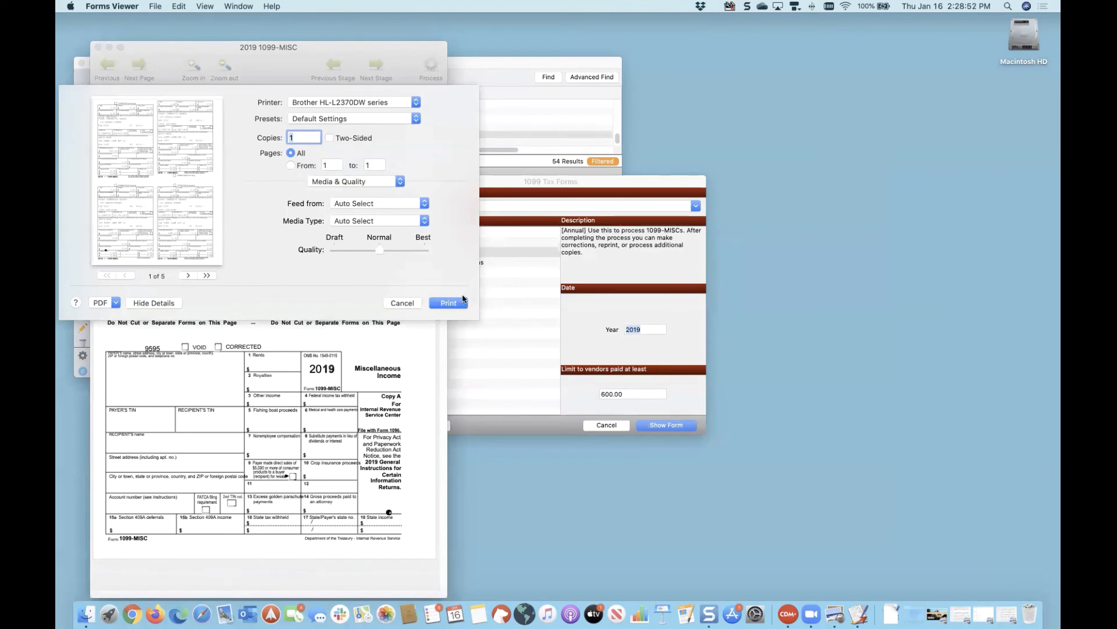
{"action": "left_click", "coordinate": [117, 304]}
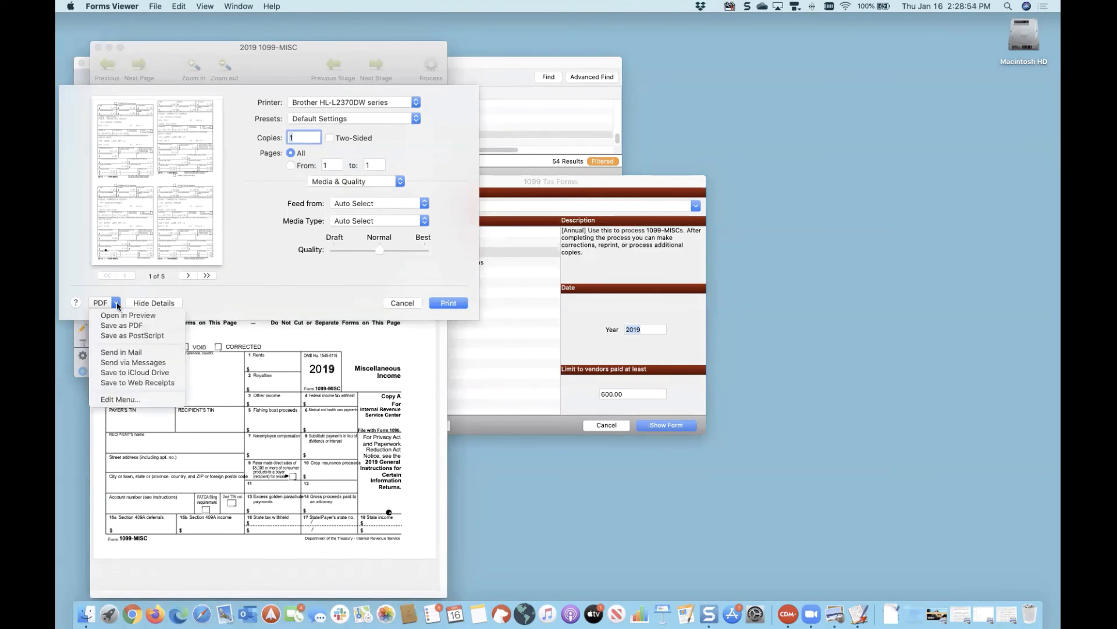
{"action": "left_click", "coordinate": [117, 316]}
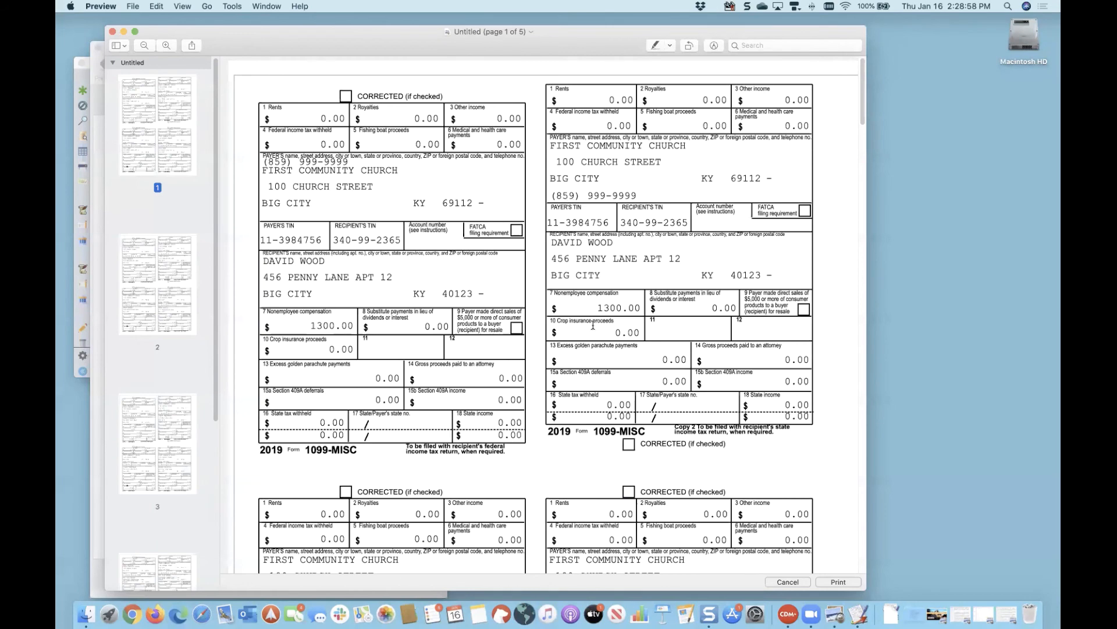
Step: Scroll through the five-page recipient copies PDF, then put it away and return to the print step
{"action": "scroll", "coordinate": [595, 321], "scroll_direction": "down", "scroll_amount": 2}
{"action": "scroll", "coordinate": [595, 321], "scroll_direction": "down", "scroll_amount": 7}
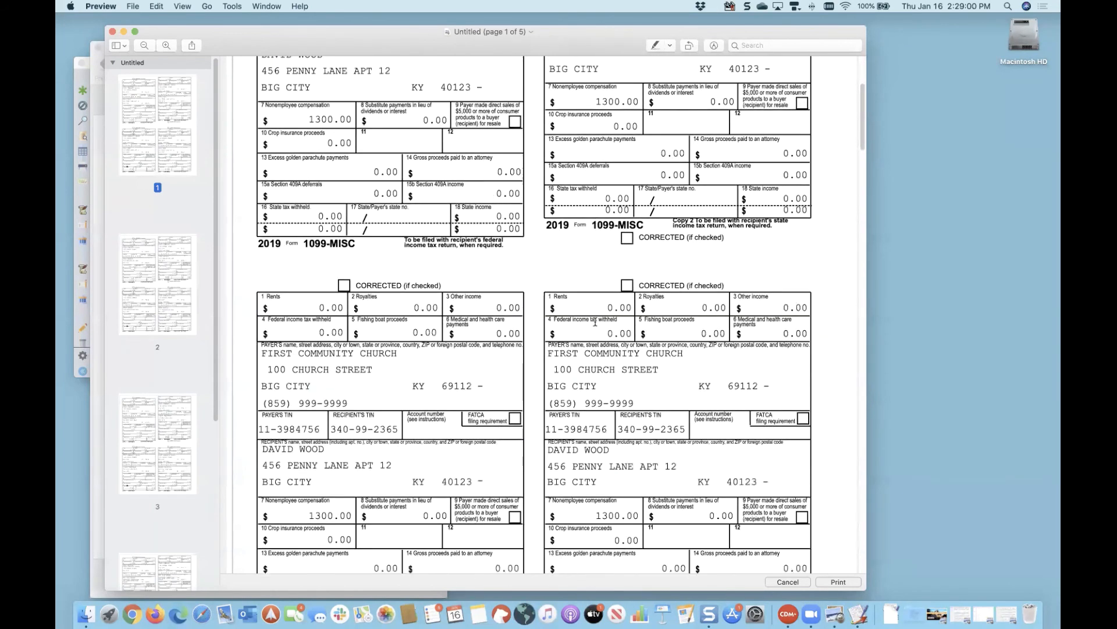
{"action": "scroll", "coordinate": [595, 321], "scroll_direction": "down", "scroll_amount": 3}
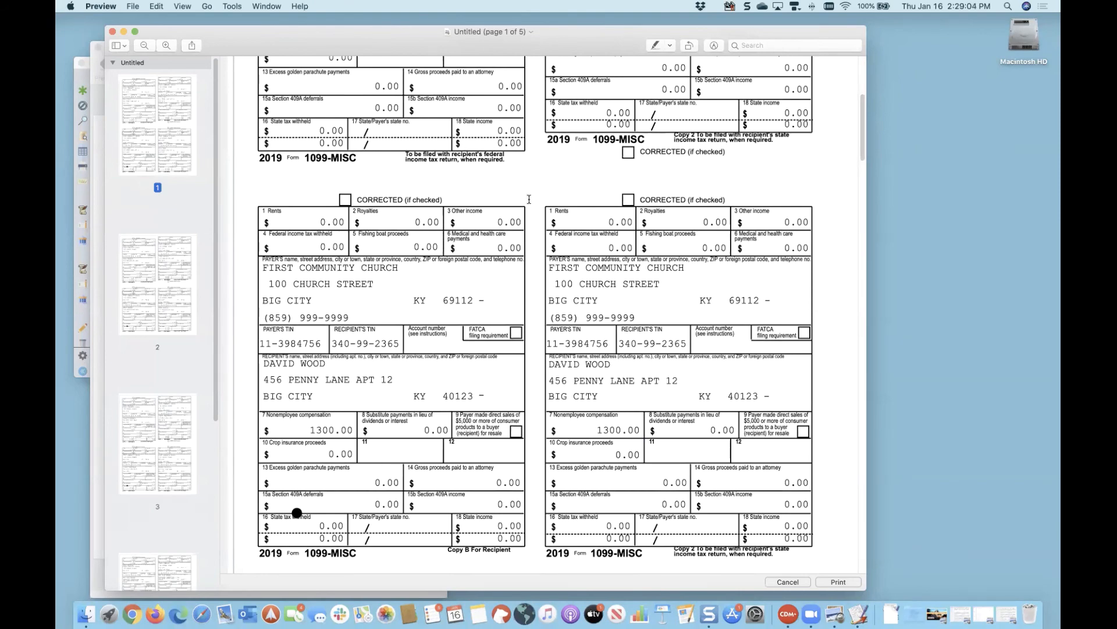
{"action": "scroll", "coordinate": [545, 249], "scroll_direction": "down", "scroll_amount": 20}
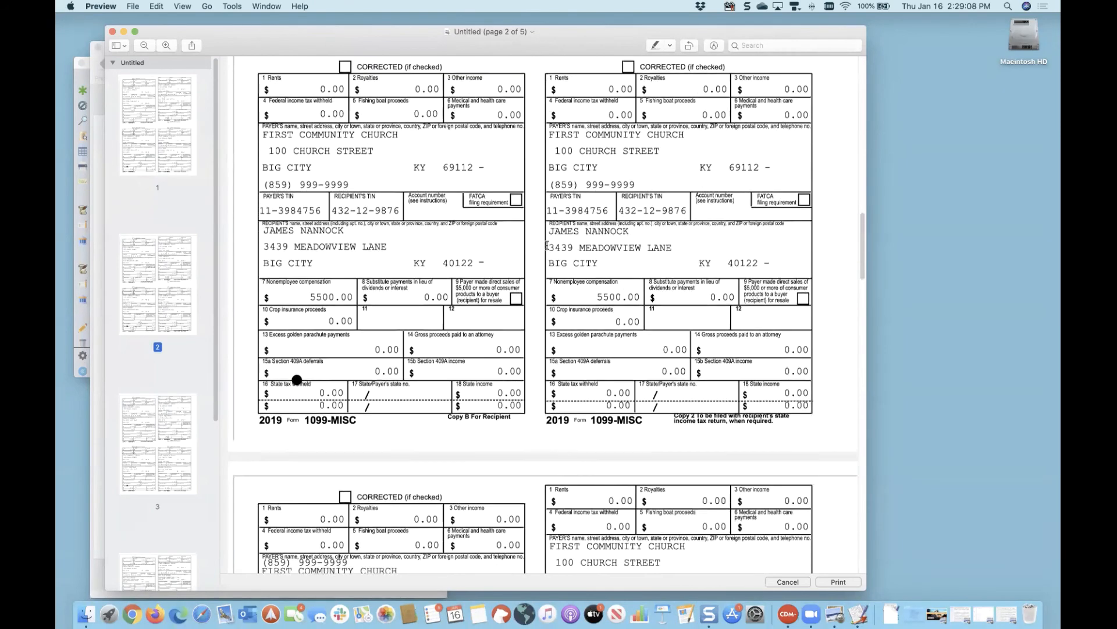
{"action": "scroll", "coordinate": [547, 245], "scroll_direction": "down", "scroll_amount": 15}
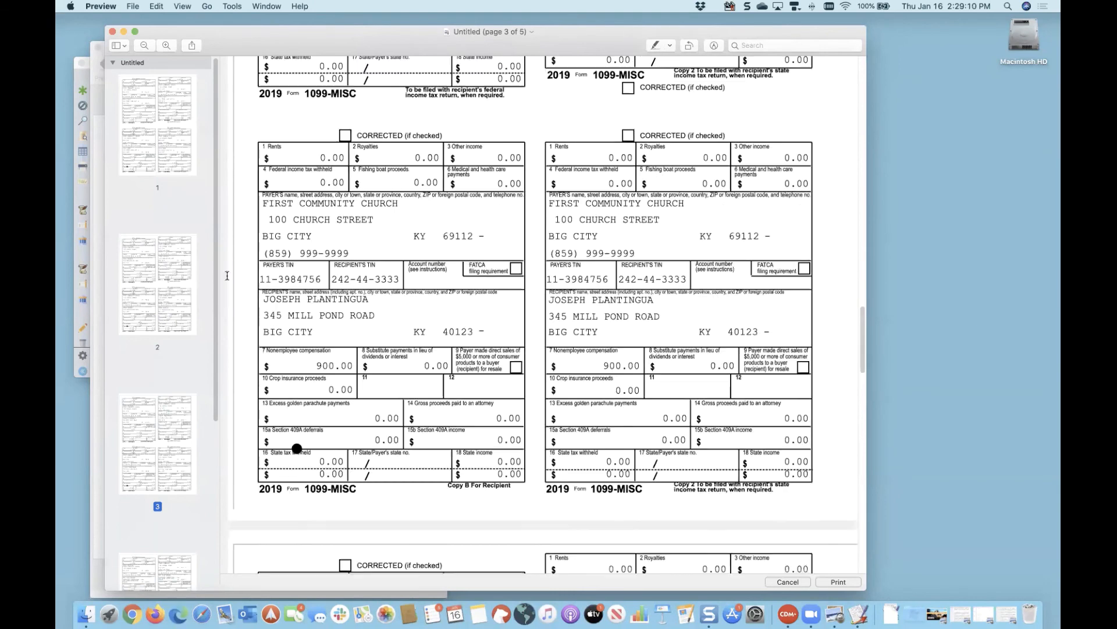
{"action": "scroll", "coordinate": [180, 243], "scroll_direction": "down", "scroll_amount": 5}
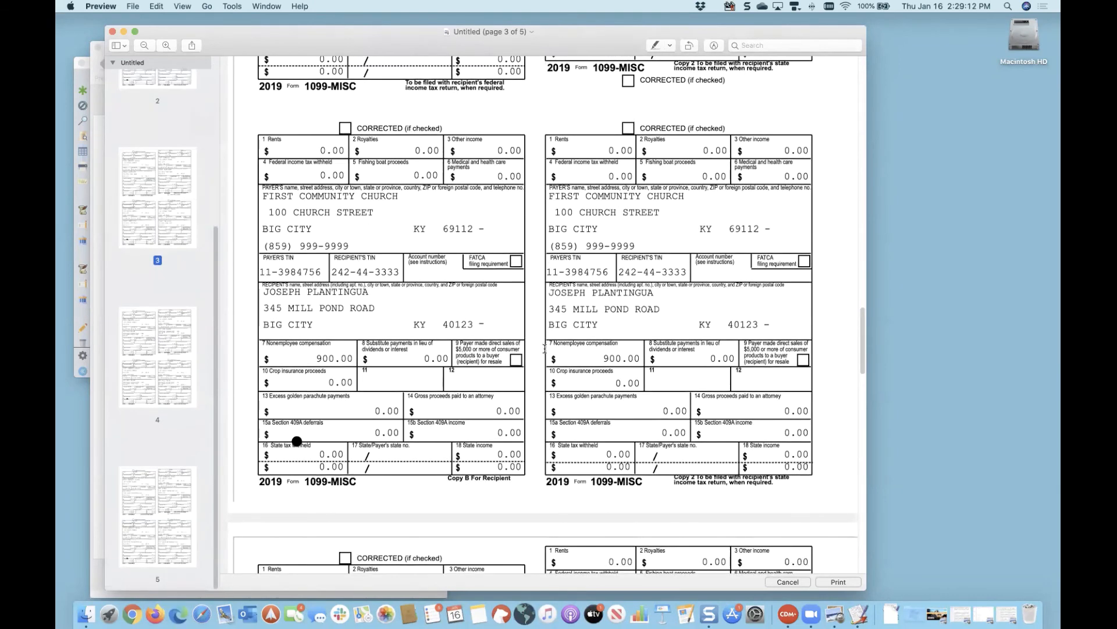
{"action": "scroll", "coordinate": [578, 306], "scroll_direction": "up", "scroll_amount": 15}
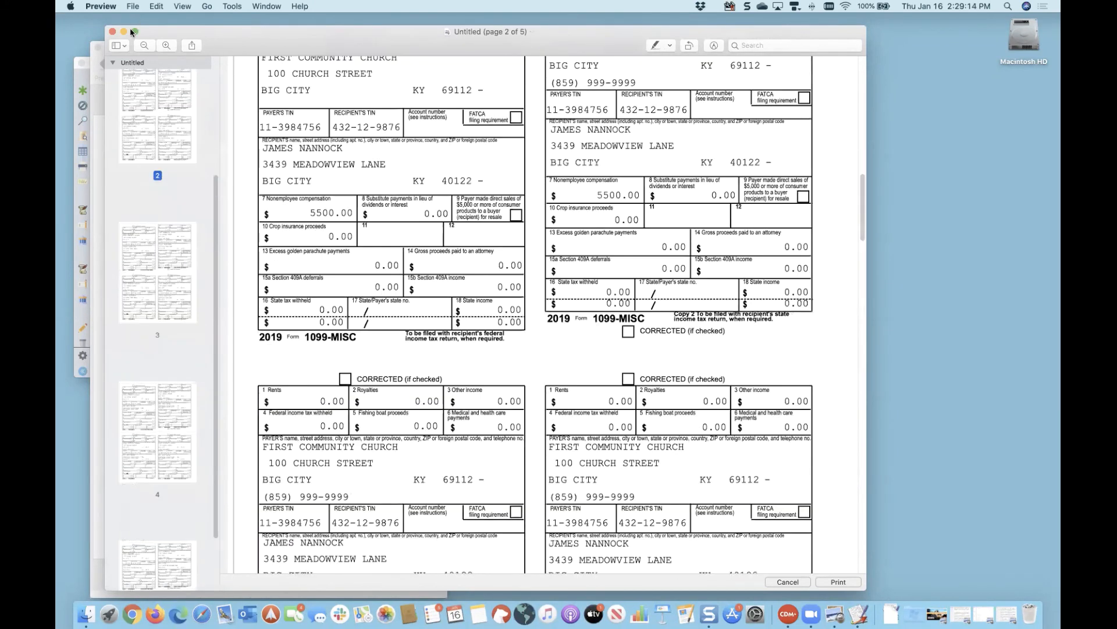
{"action": "left_click", "coordinate": [124, 31]}
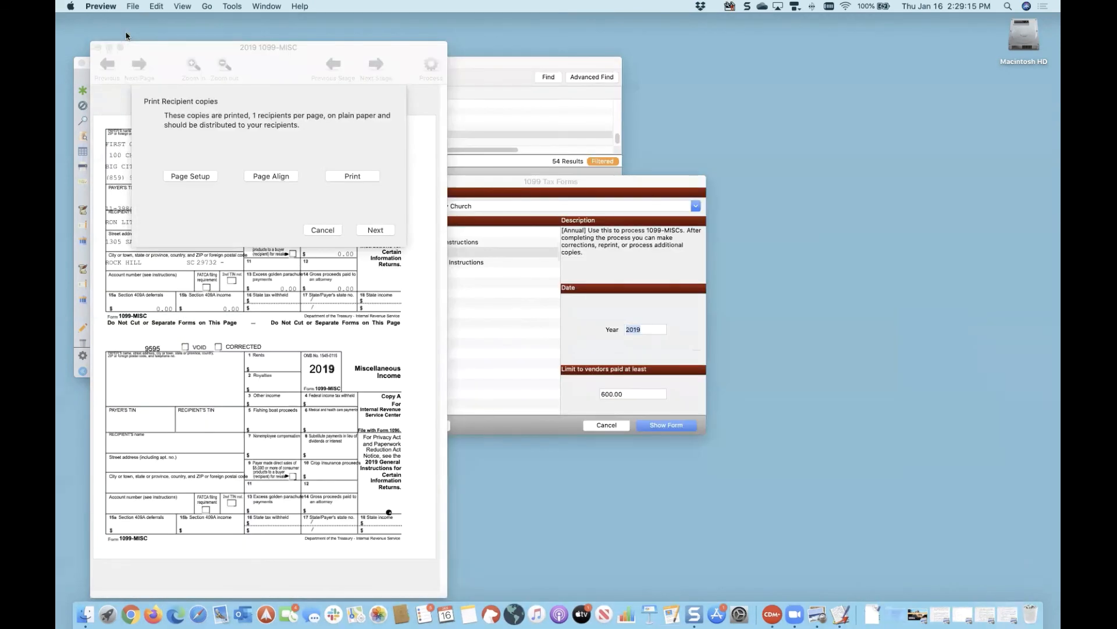
{"action": "left_click", "coordinate": [316, 114]}
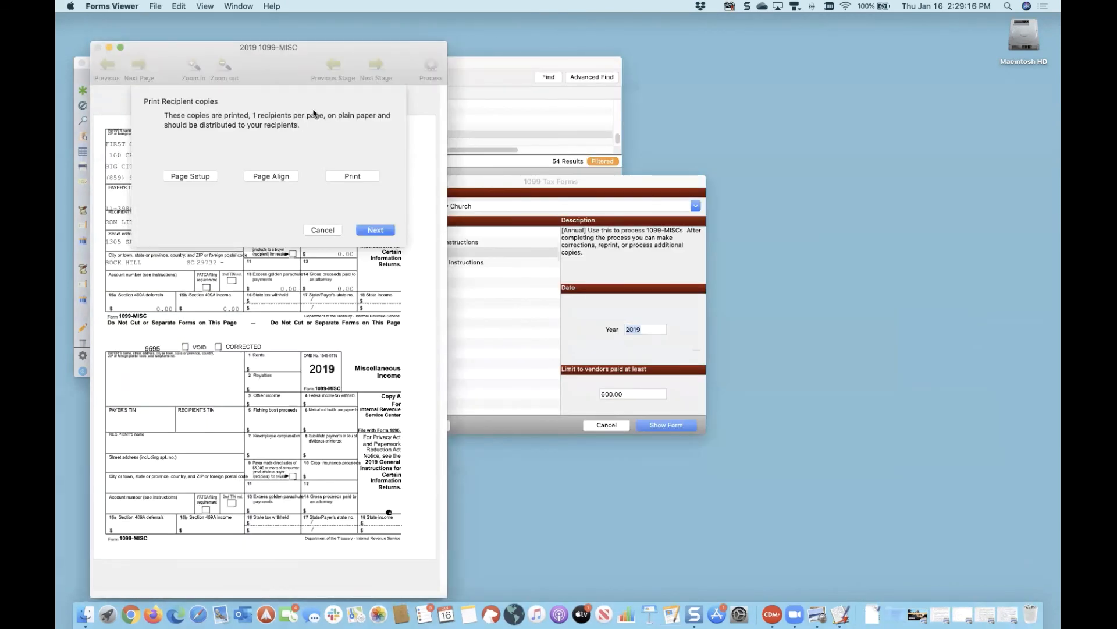
Step: Print the SSA notice to recipients to a Preview PDF, then close it
{"action": "left_click", "coordinate": [375, 230]}
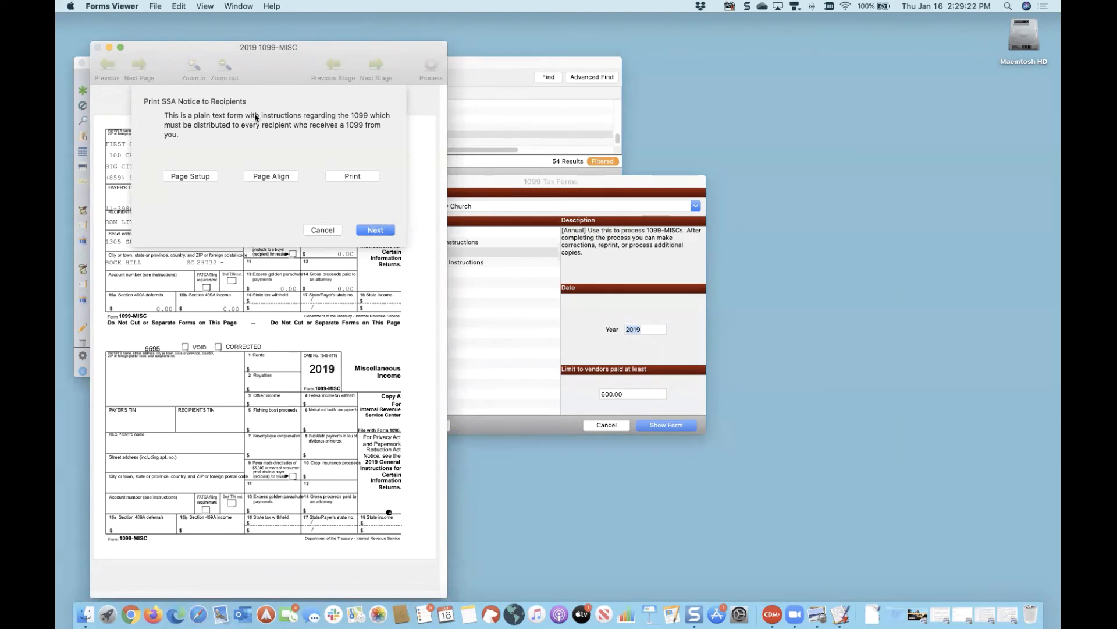
{"action": "left_click", "coordinate": [363, 178]}
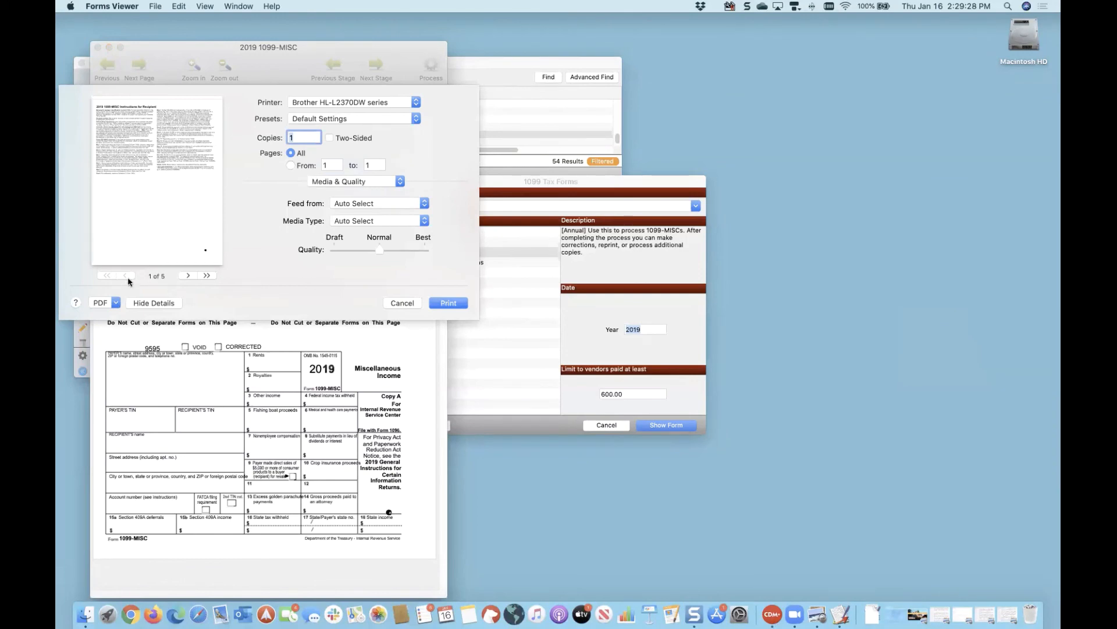
{"action": "left_click", "coordinate": [115, 304]}
{"action": "left_click", "coordinate": [114, 318]}
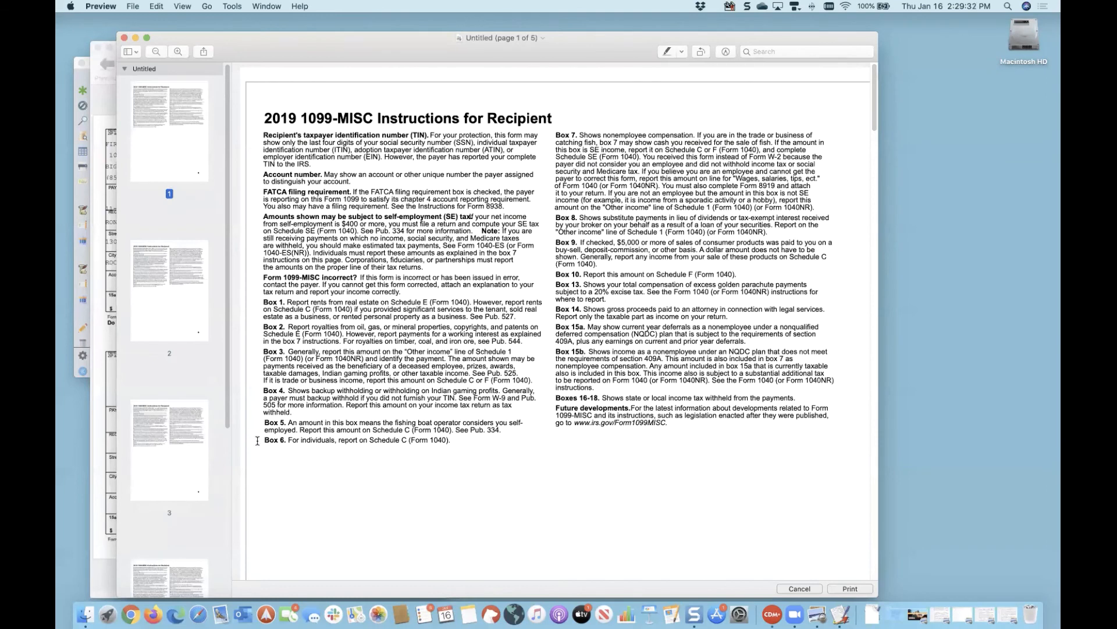
{"action": "left_click", "coordinate": [136, 38]}
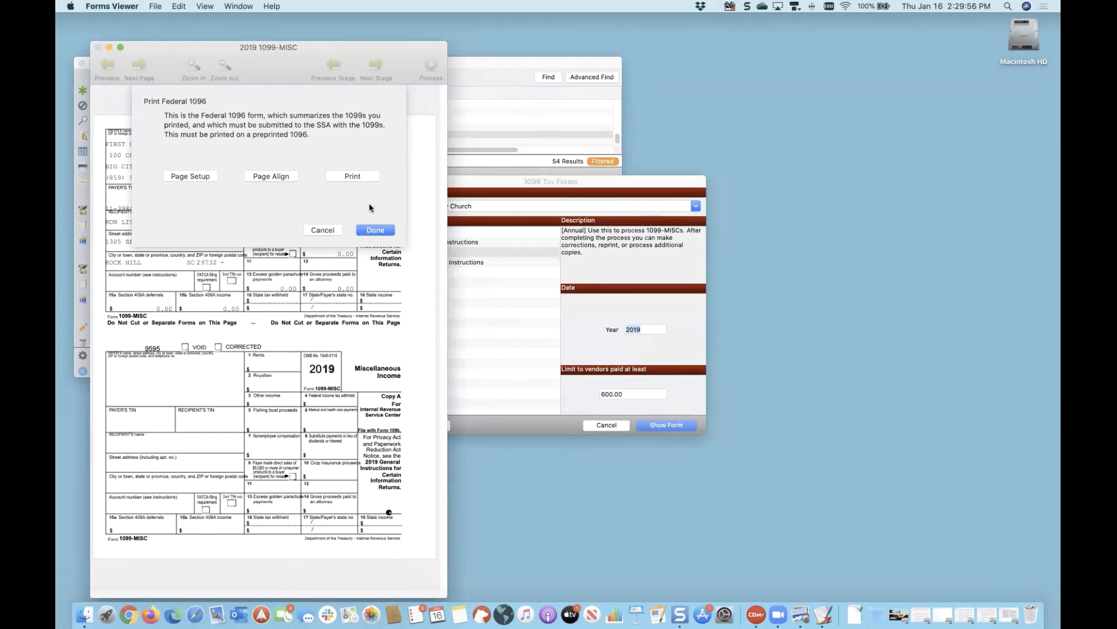
Step: Preview the 1096 (total 10000.00) without contact details, close it, and reprint to request contact info
{"action": "left_click", "coordinate": [353, 176]}
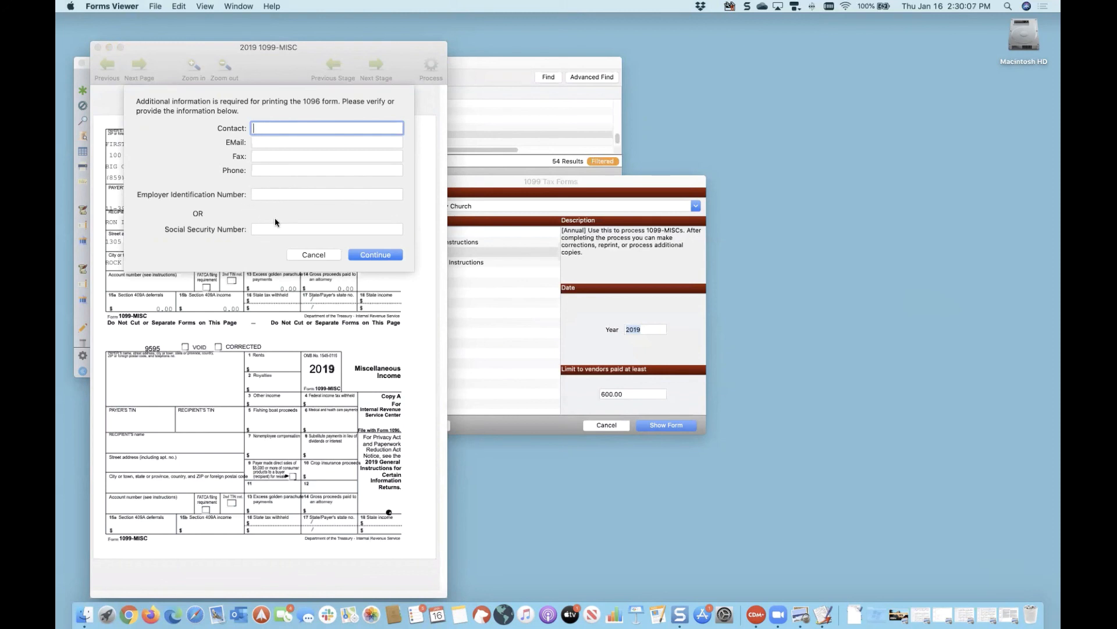
{"action": "left_click", "coordinate": [370, 255]}
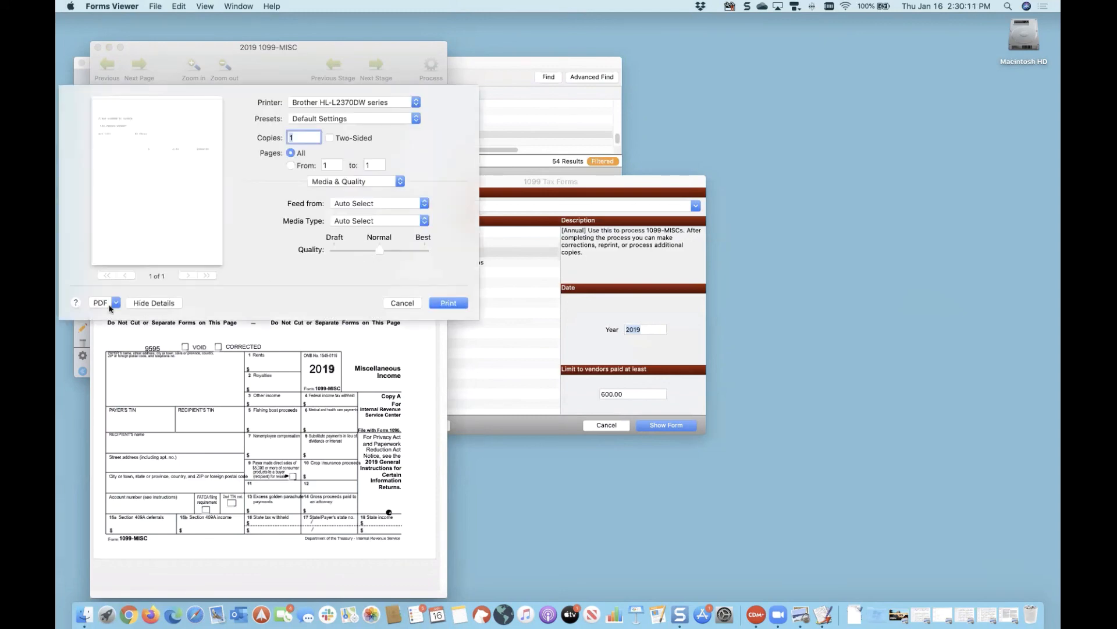
{"action": "left_click", "coordinate": [115, 303]}
{"action": "left_click", "coordinate": [118, 317]}
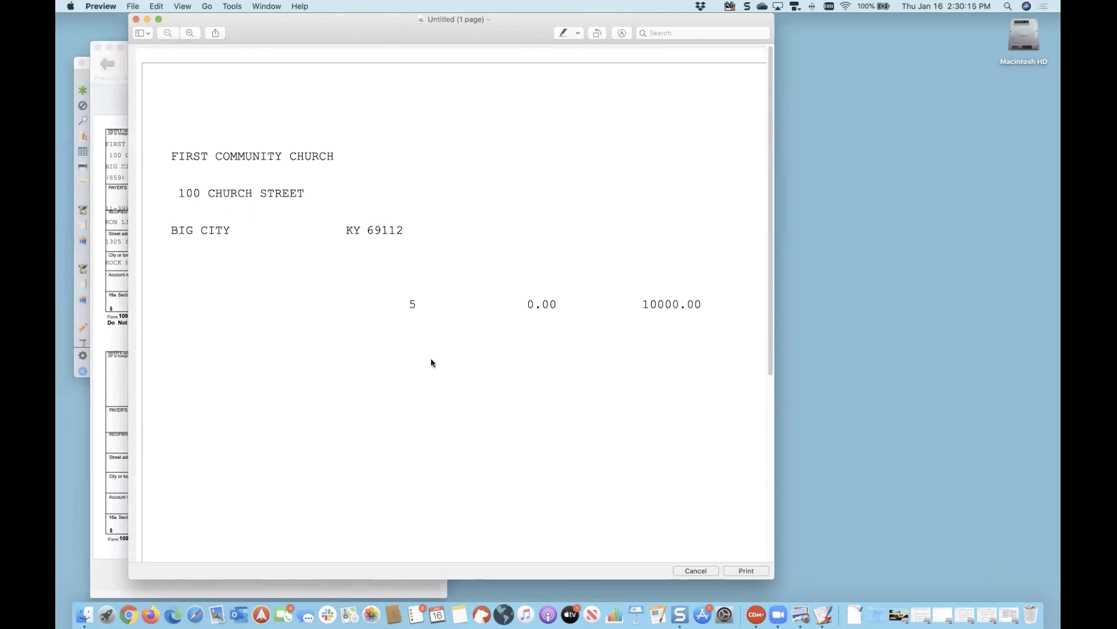
{"action": "scroll", "coordinate": [431, 343], "scroll_direction": "down", "scroll_amount": 2}
{"action": "scroll", "coordinate": [431, 332], "scroll_direction": "up", "scroll_amount": 2}
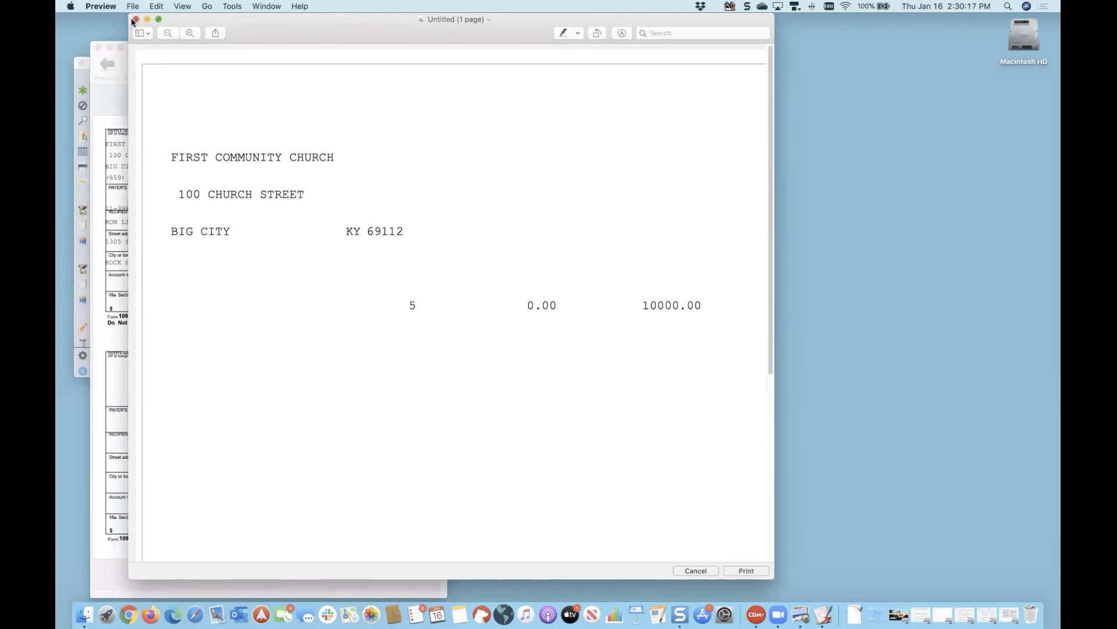
{"action": "left_click", "coordinate": [136, 19]}
{"action": "left_click", "coordinate": [352, 176]}
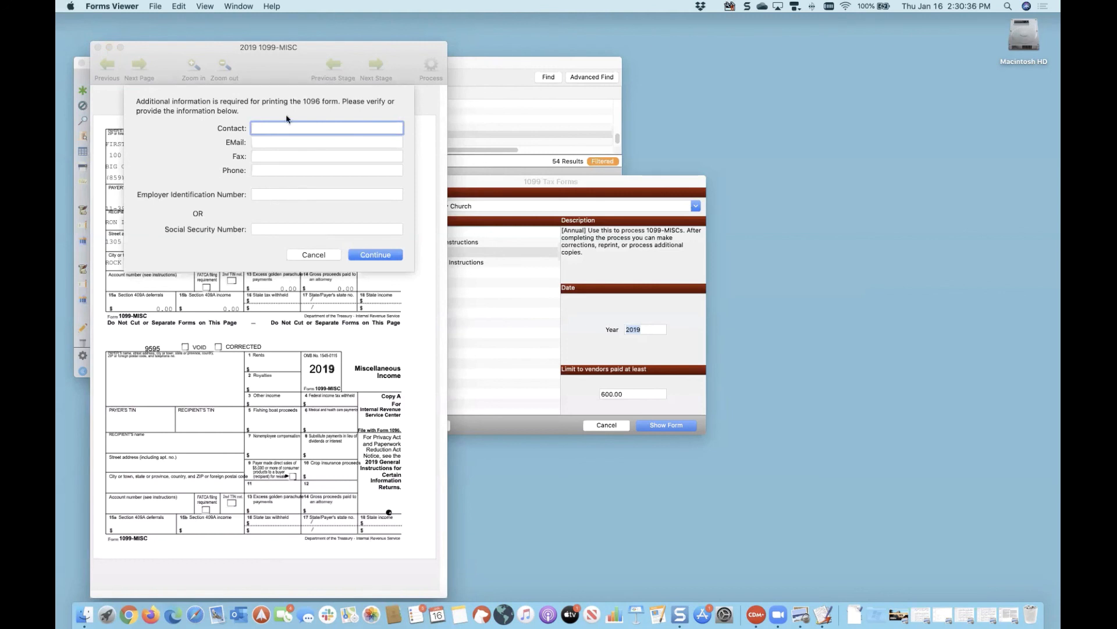
Step: Enter the 1096 contact's name, e-mail address and phone number, leaving fax blank
{"action": "key", "text": "BackSpace"}
{"action": "key", "text": "BackSpace"}
{"action": "key", "text": "Tab"}
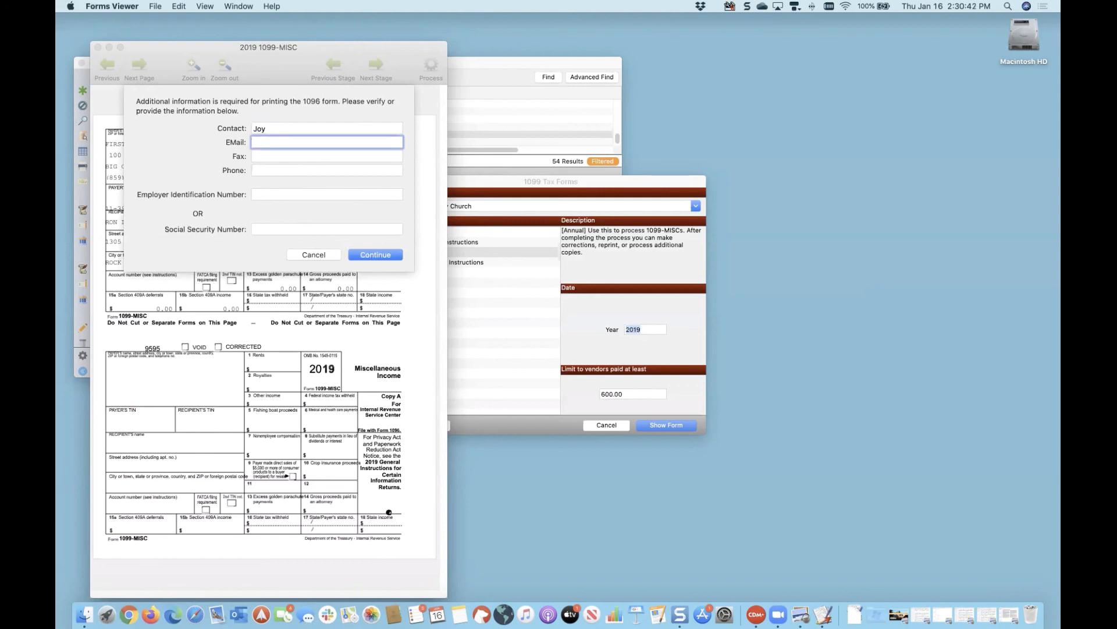
{"action": "key", "text": "Tab"}
{"action": "key", "text": "Tab"}
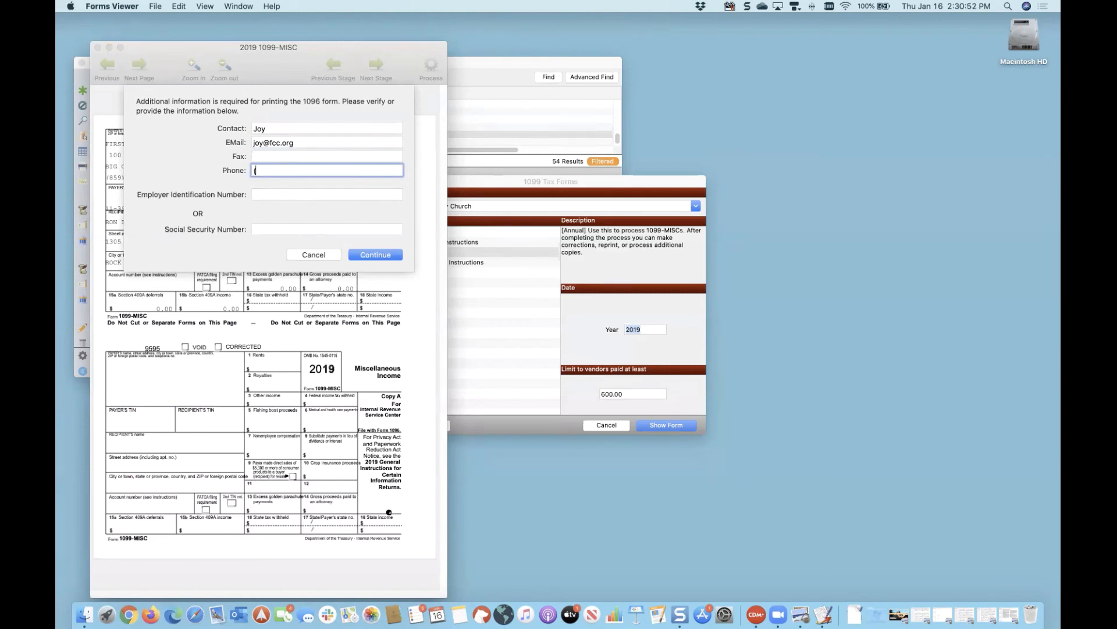
Step: Fill in the employer identification number and continue to the PDF output options
{"action": "left_click", "coordinate": [278, 195]}
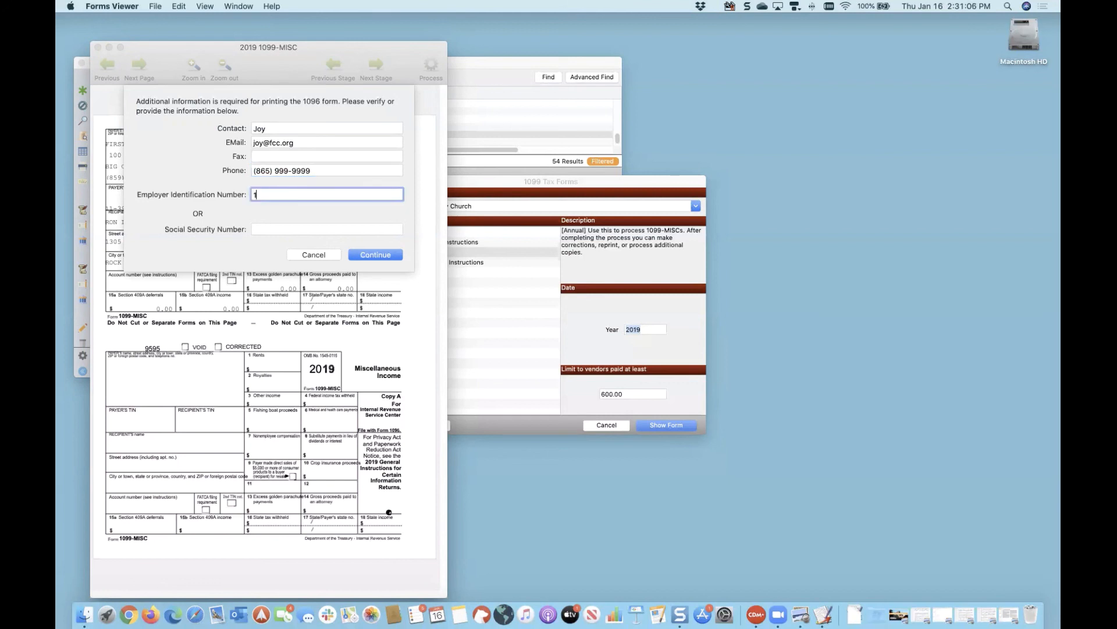
{"action": "left_click", "coordinate": [385, 254]}
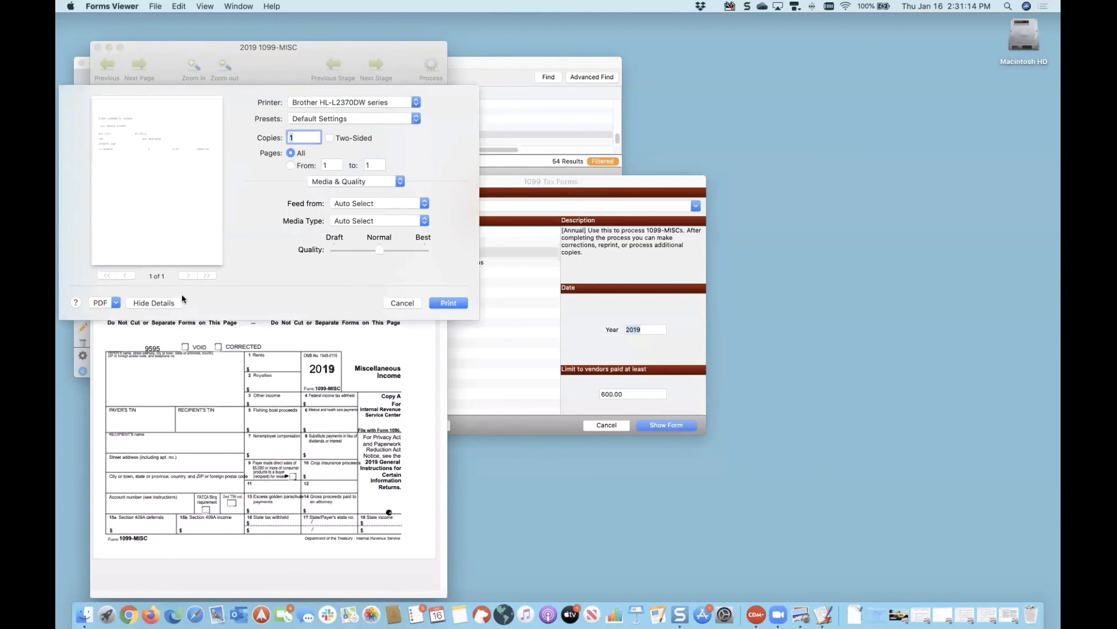
{"action": "left_click", "coordinate": [115, 304]}
Step: Preview the completed 1096 as a PDF, close it, and mark the 1096 printing done
{"action": "left_click", "coordinate": [115, 316]}
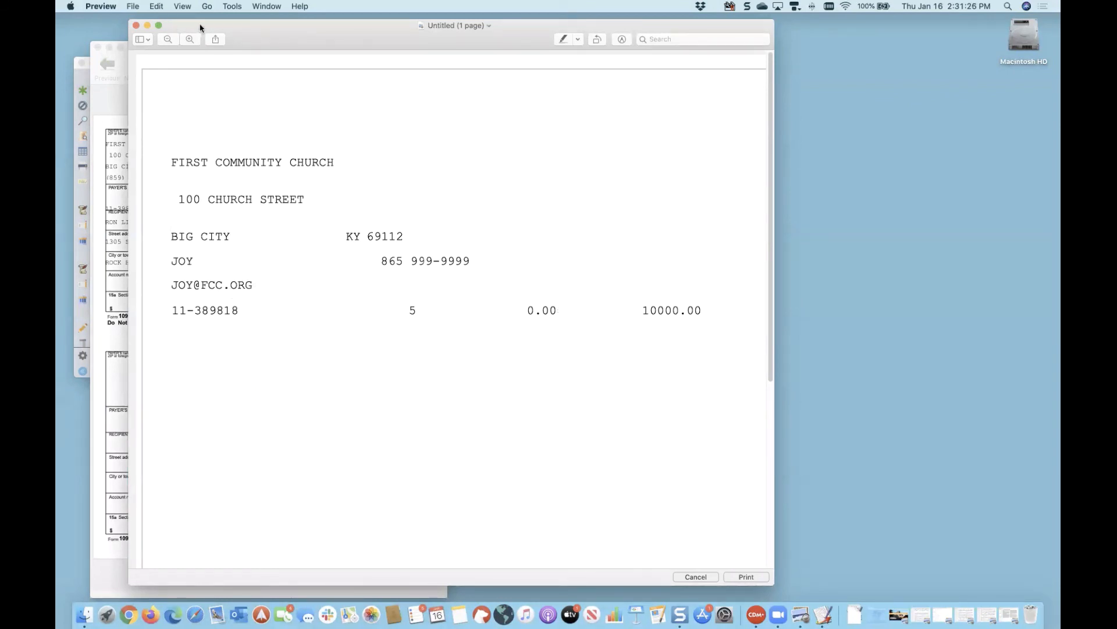
{"action": "left_click_drag", "start_coordinate": [200, 28], "coordinate": [198, 33]}
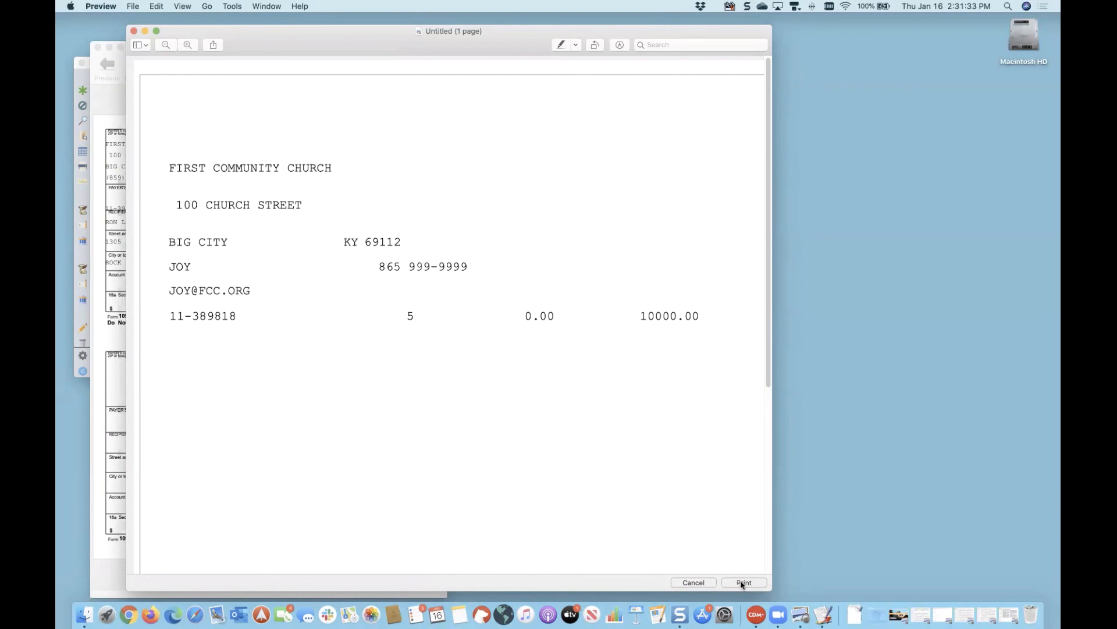
{"action": "left_click", "coordinate": [134, 31]}
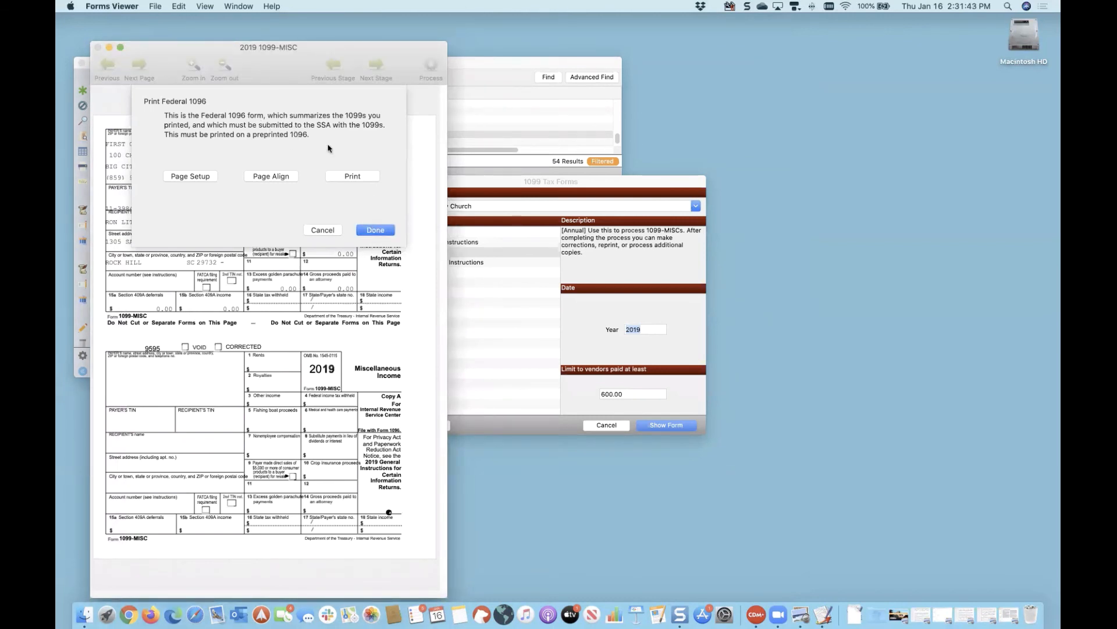
{"action": "left_click", "coordinate": [373, 231]}
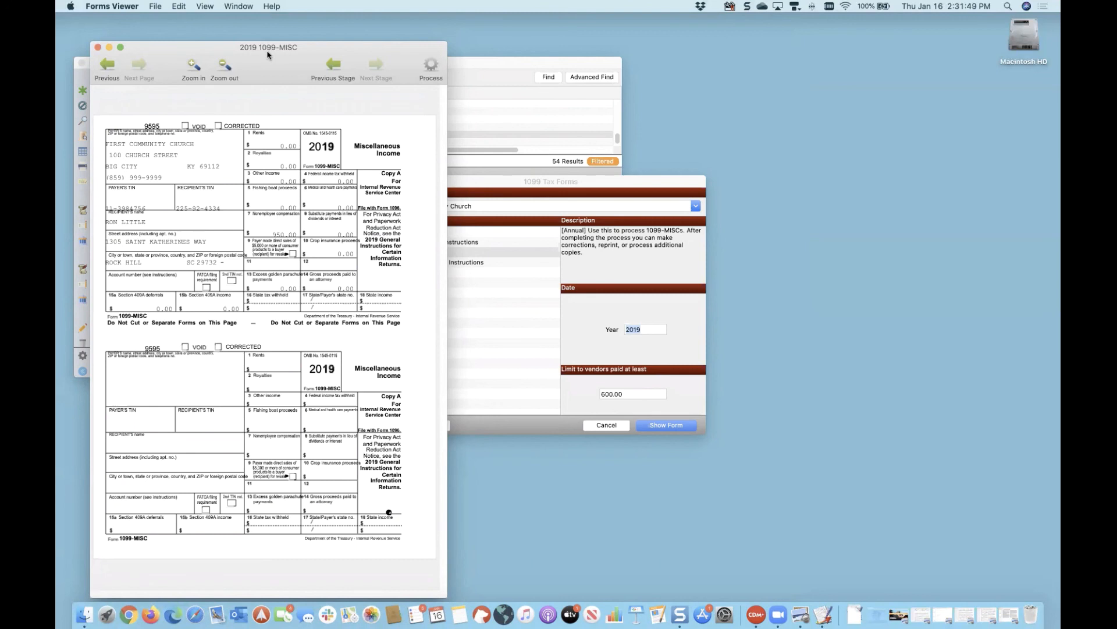
{"action": "left_click_drag", "start_coordinate": [267, 52], "coordinate": [268, 45]}
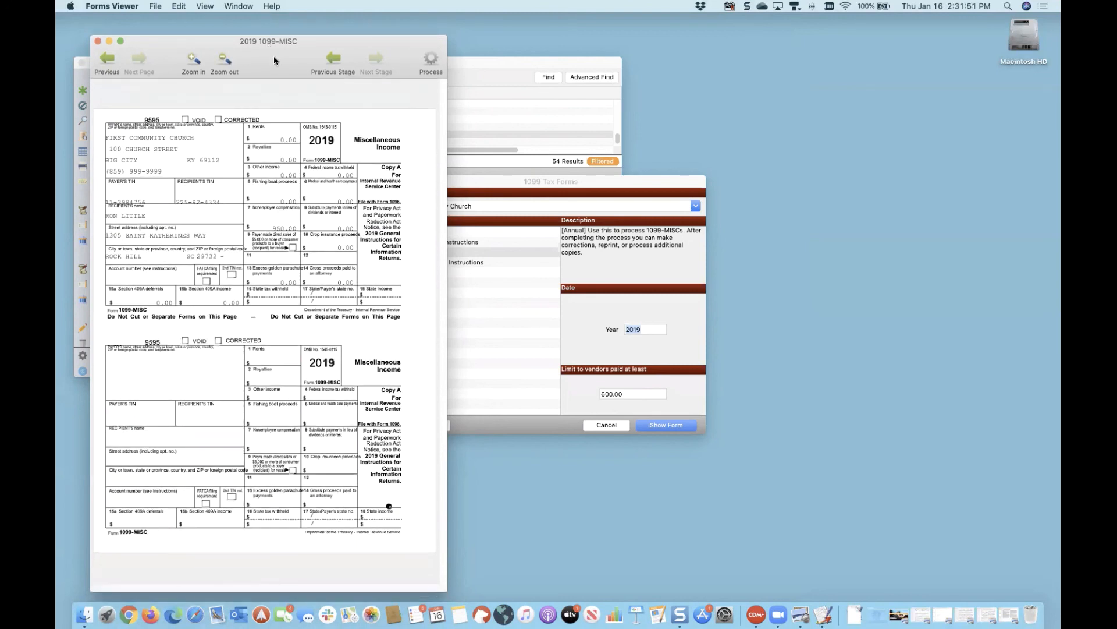